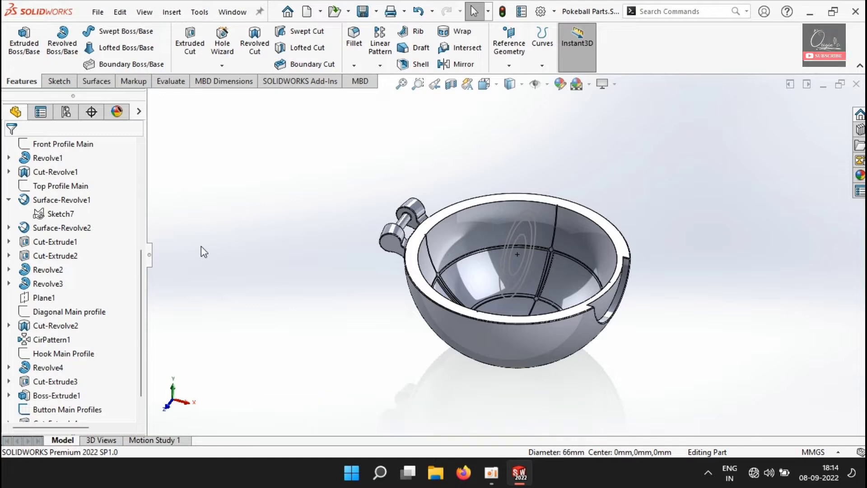
- Mirror the half-ball body about the Top Plane with Merge solids turned off
{"action": "scroll", "coordinate": [45, 173], "scroll_direction": "up", "scroll_amount": 5}
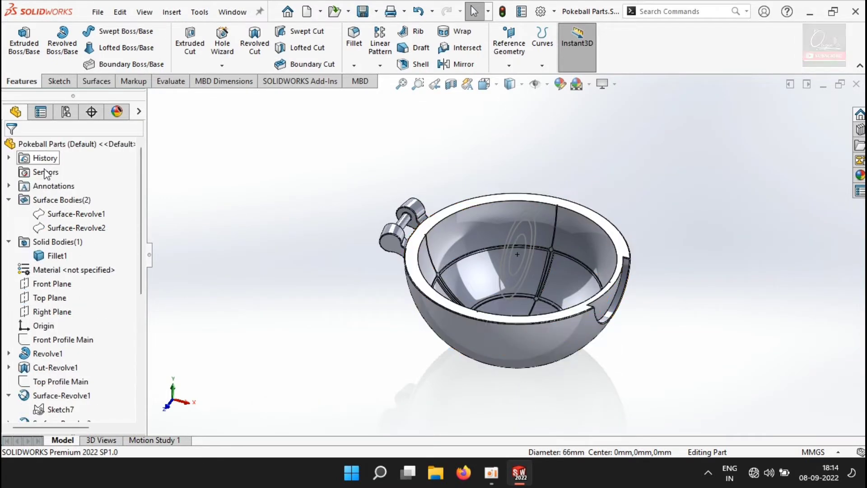
{"action": "left_click", "coordinate": [47, 297]}
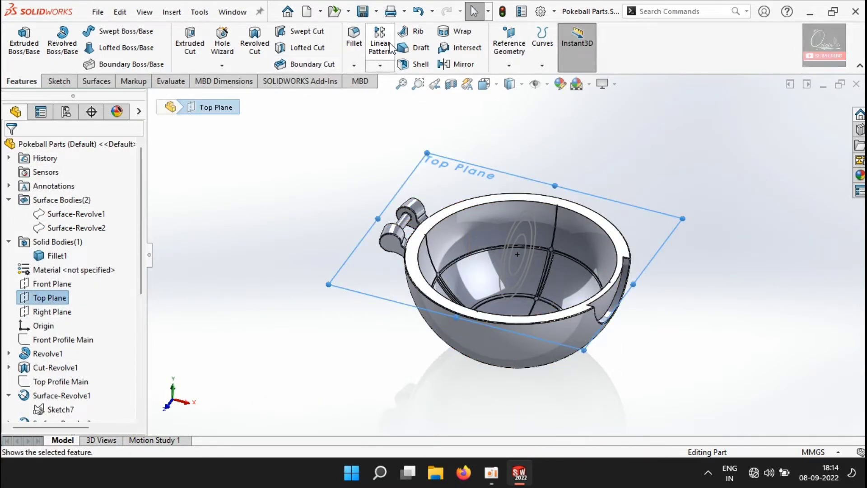
{"action": "left_click", "coordinate": [455, 66]}
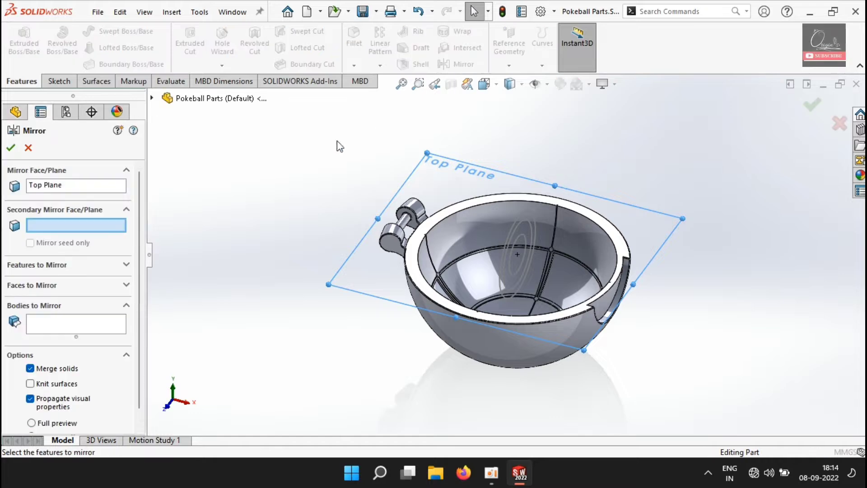
{"action": "left_click", "coordinate": [39, 321]}
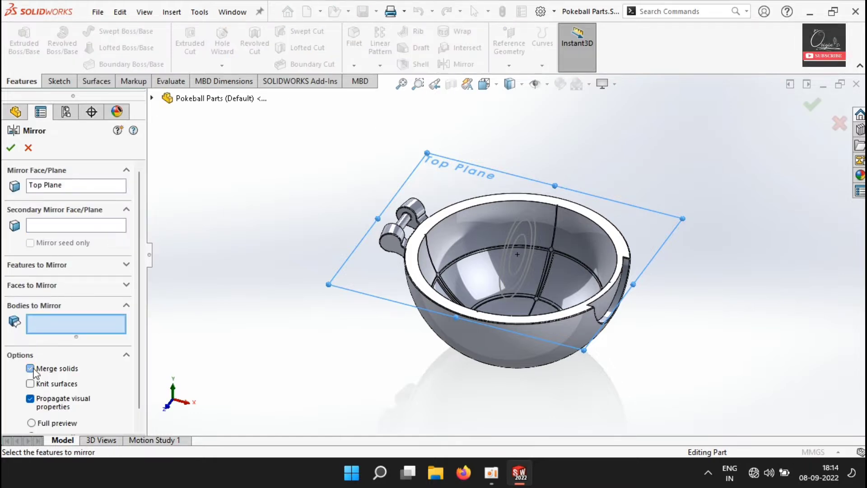
{"action": "left_click", "coordinate": [455, 309]}
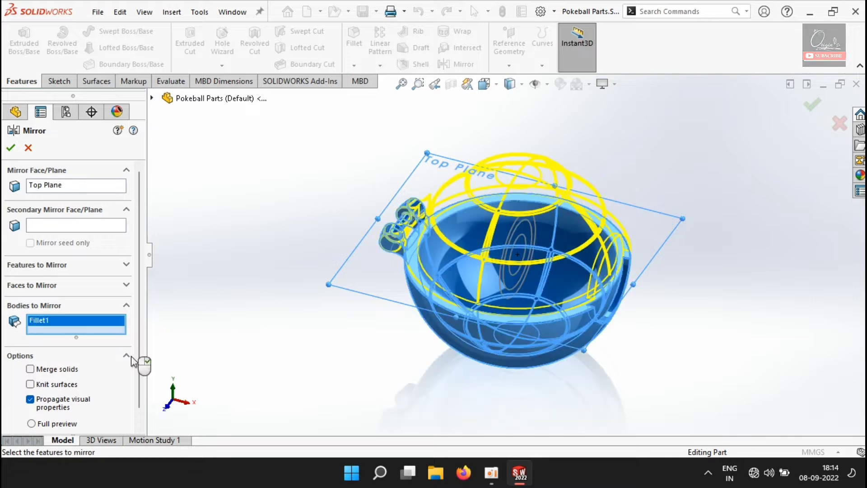
{"action": "left_click", "coordinate": [11, 147]}
{"action": "mouse_move", "coordinate": [406, 354]}
{"action": "middle_mouse_down"}
{"action": "mouse_move", "coordinate": [507, 291]}
{"action": "mouse_move", "coordinate": [465, 288]}
{"action": "middle_mouse_up"}
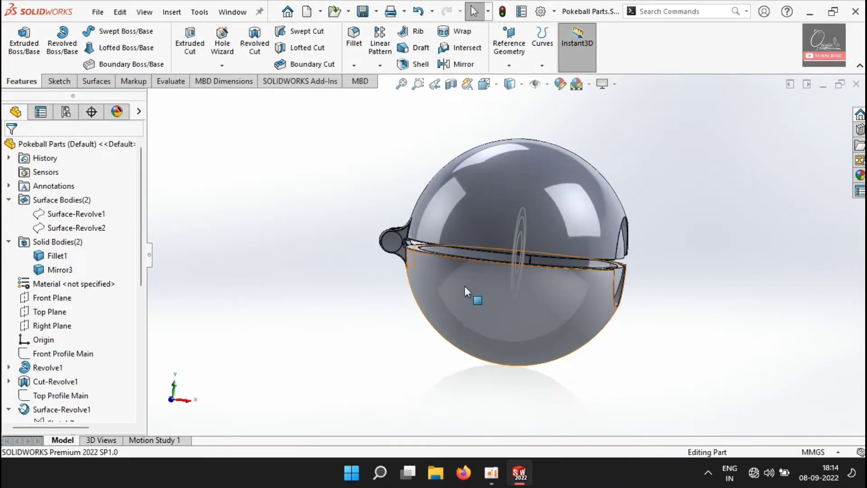
- Hide the lower half-ball body and show the Front Profile Main sketch
{"action": "left_click", "coordinate": [465, 288]}
{"action": "left_click", "coordinate": [517, 253]}
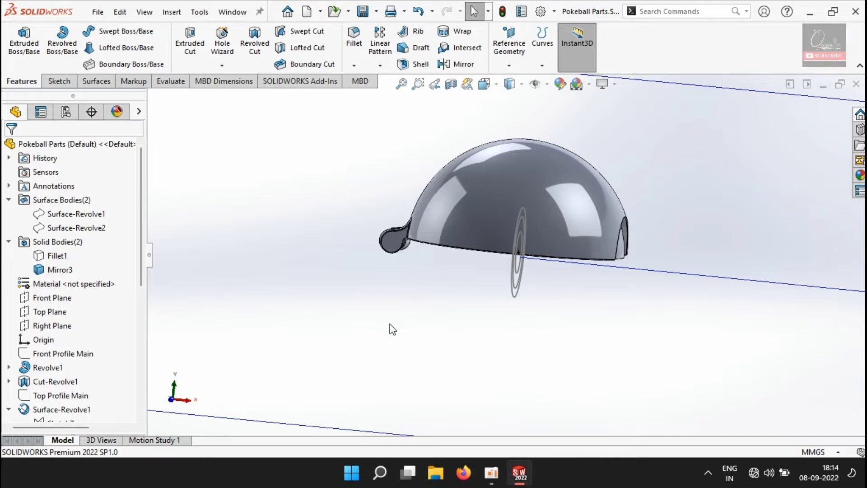
{"action": "mouse_move", "coordinate": [392, 328]}
{"action": "middle_mouse_down"}
{"action": "mouse_move", "coordinate": [412, 272]}
{"action": "mouse_move", "coordinate": [389, 285]}
{"action": "mouse_move", "coordinate": [405, 333]}
{"action": "mouse_move", "coordinate": [383, 338]}
{"action": "middle_mouse_up"}
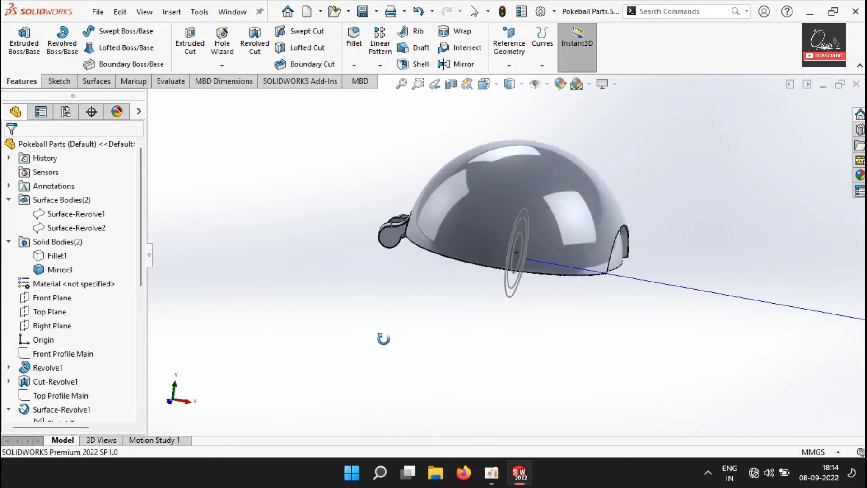
{"action": "left_click", "coordinate": [55, 354]}
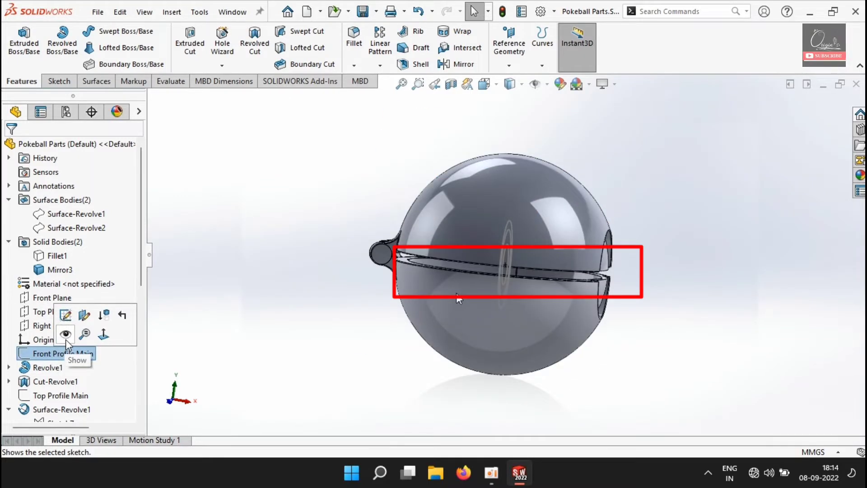
{"action": "left_click", "coordinate": [66, 339]}
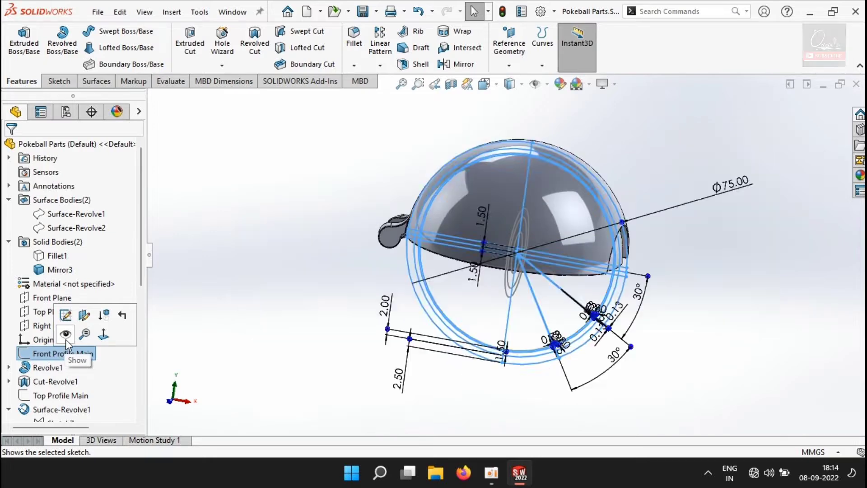
- Sketch on the Front Plane and convert the profile's second-outermost and innermost circles plus the upper and lower horizontal lines into it
{"action": "left_click", "coordinate": [47, 297]}
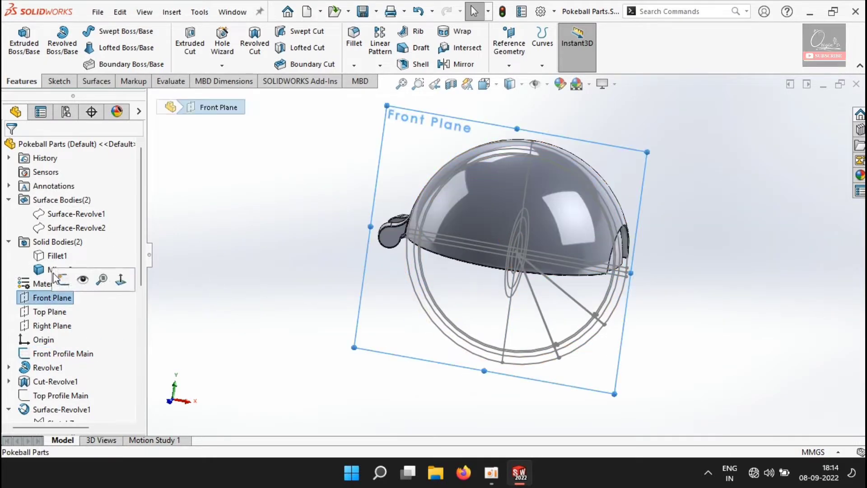
{"action": "left_click", "coordinate": [58, 83]}
{"action": "left_click", "coordinate": [19, 45]}
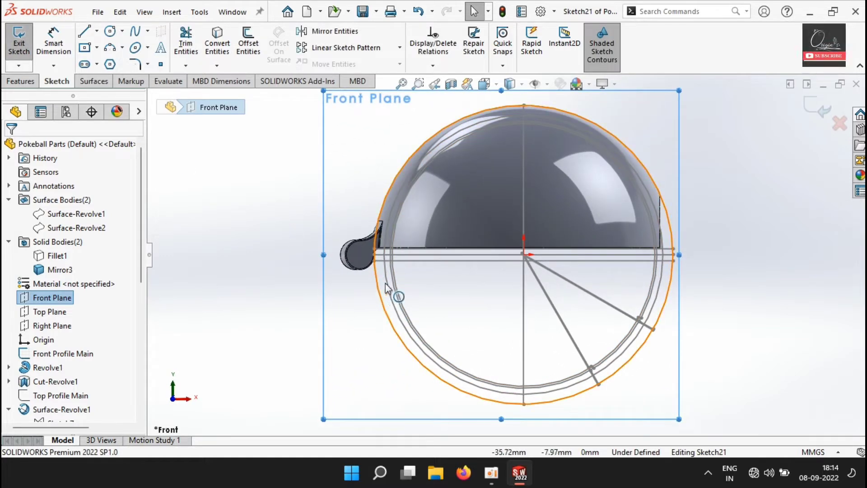
{"action": "scroll", "coordinate": [389, 285], "scroll_direction": "down", "scroll_amount": 5}
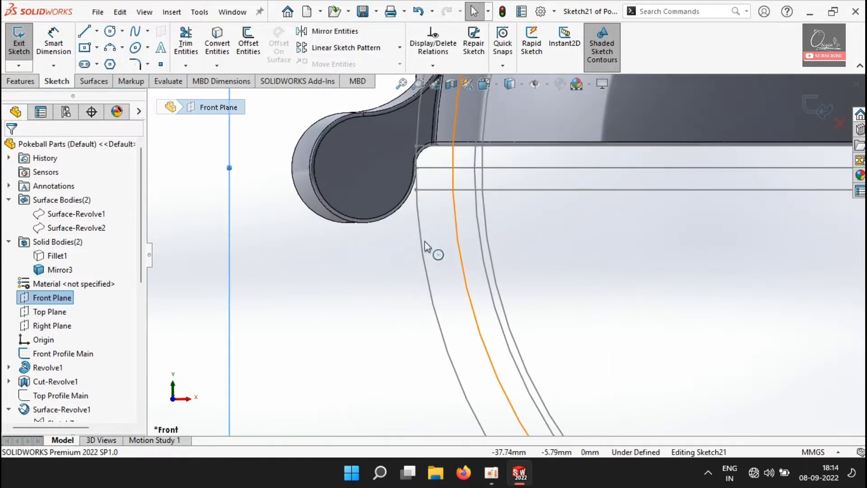
{"action": "left_click", "coordinate": [457, 231]}
{"action": "left_click", "coordinate": [487, 239], "text": "ctrl"}
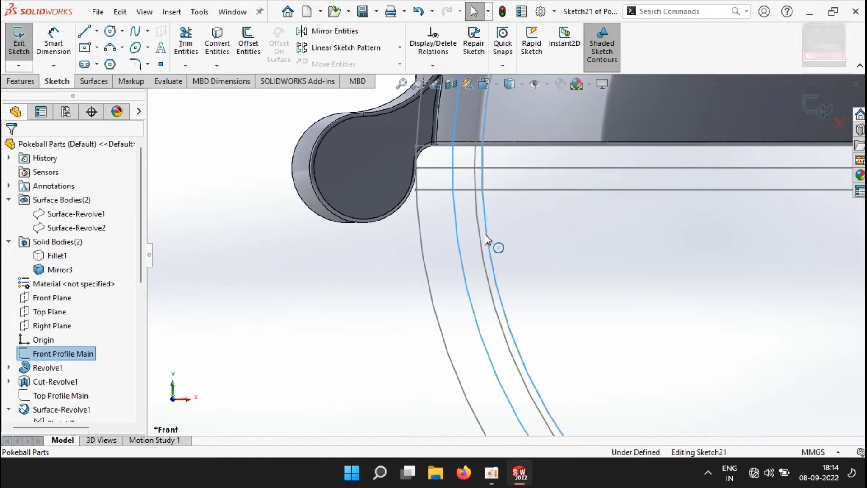
{"action": "left_click", "coordinate": [497, 190], "text": "ctrl"}
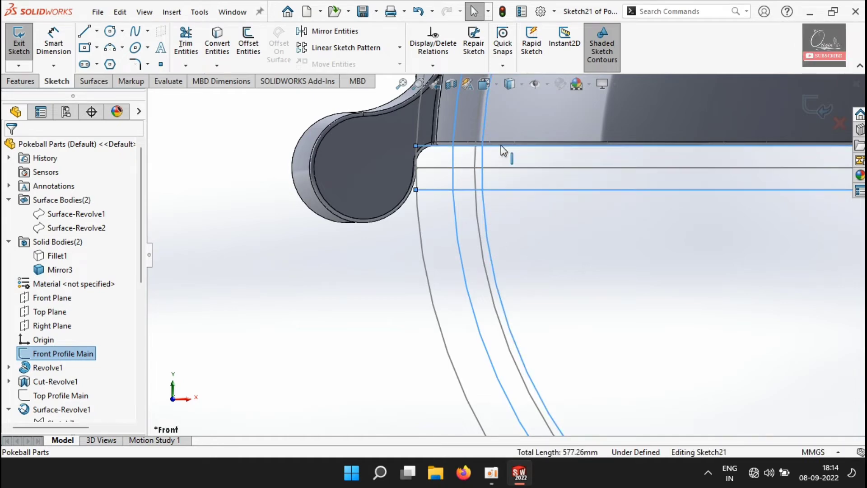
{"action": "left_click", "coordinate": [224, 43]}
{"action": "scroll", "coordinate": [542, 280], "scroll_direction": "up", "scroll_amount": 5}
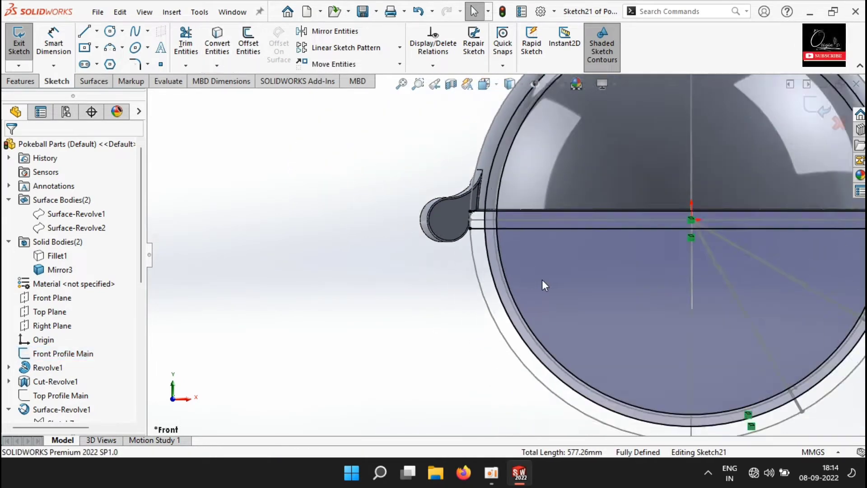
- Set up a 360° Revolved Boss of the small rim region between the circles and lines about the vertical centre line, without Thin Feature
{"action": "left_click", "coordinate": [33, 83]}
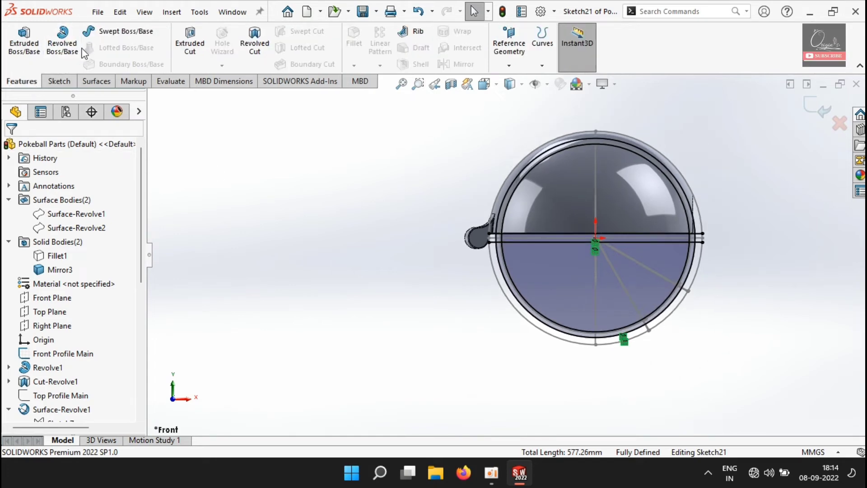
{"action": "left_click", "coordinate": [62, 42]}
{"action": "scroll", "coordinate": [717, 244], "scroll_direction": "down", "scroll_amount": 1}
{"action": "scroll", "coordinate": [641, 226], "scroll_direction": "down", "scroll_amount": 3}
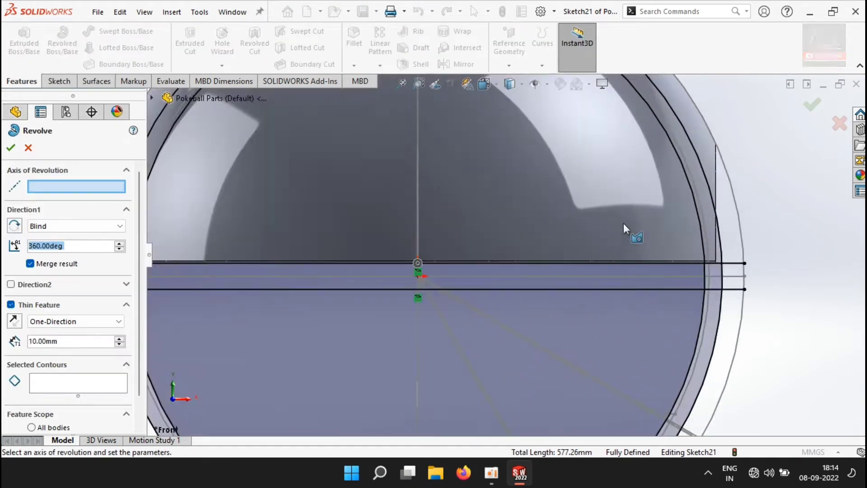
{"action": "left_click", "coordinate": [718, 283]}
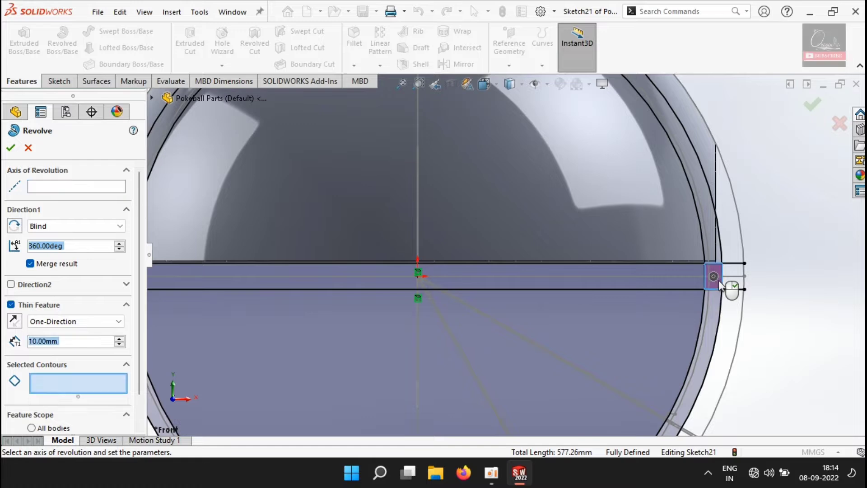
{"action": "left_click", "coordinate": [12, 305]}
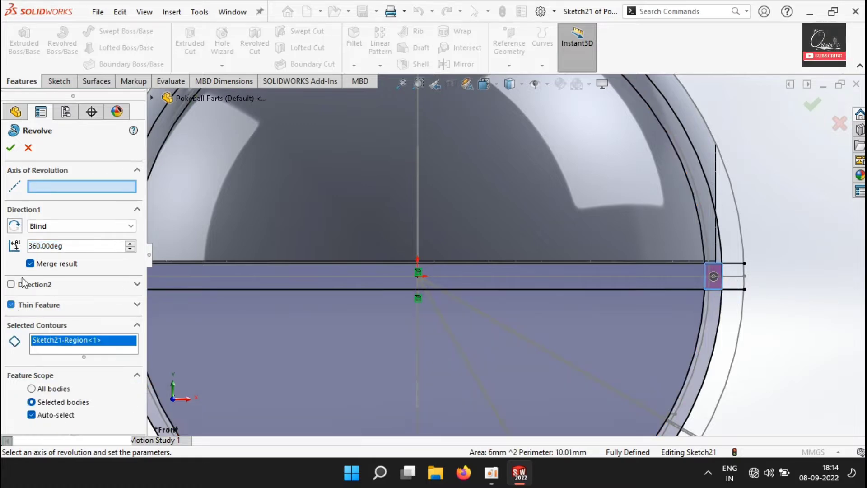
{"action": "left_click", "coordinate": [418, 190]}
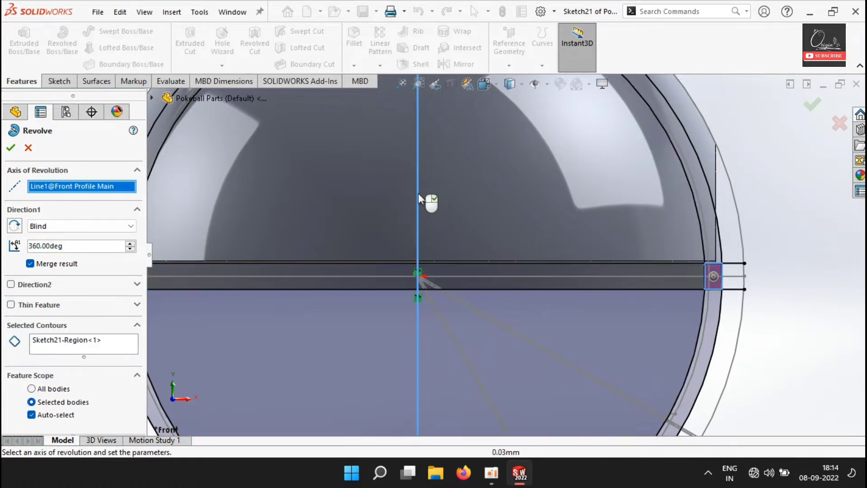
{"action": "middle_click_drag", "start_coordinate": [644, 335], "coordinate": [626, 329]}
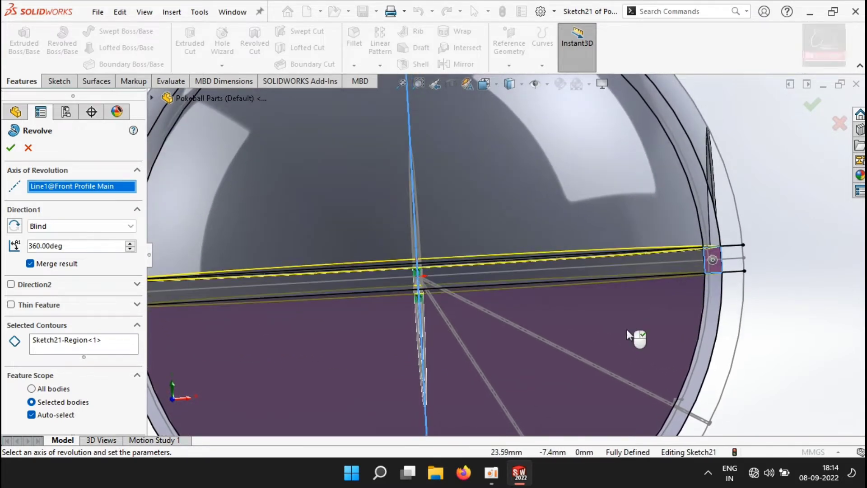
- Limit the revolve's feature scope to the upper mirrored body and create the merged lip
{"action": "left_click", "coordinate": [56, 415]}
{"action": "scroll", "coordinate": [56, 415], "scroll_direction": "down", "scroll_amount": 2}
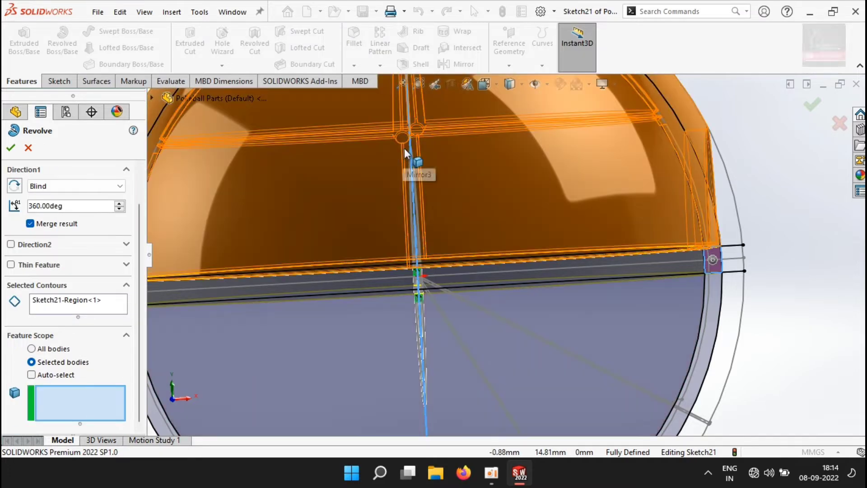
{"action": "left_click", "coordinate": [404, 148]}
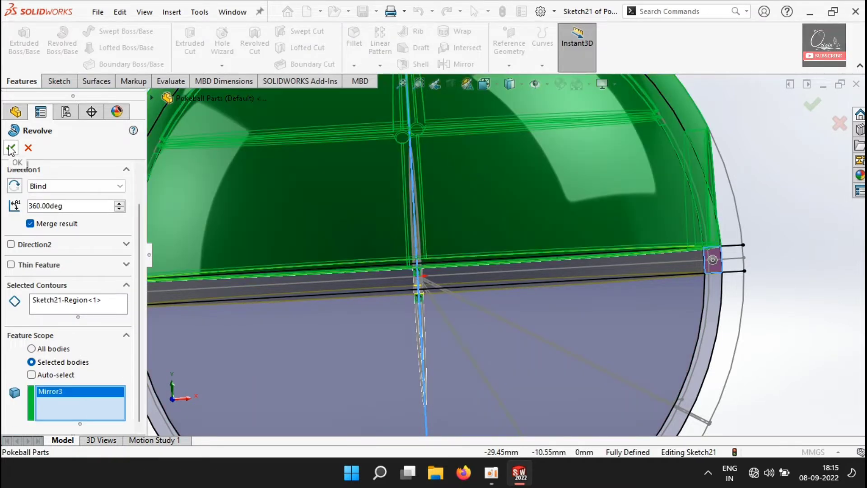
{"action": "left_click", "coordinate": [11, 148]}
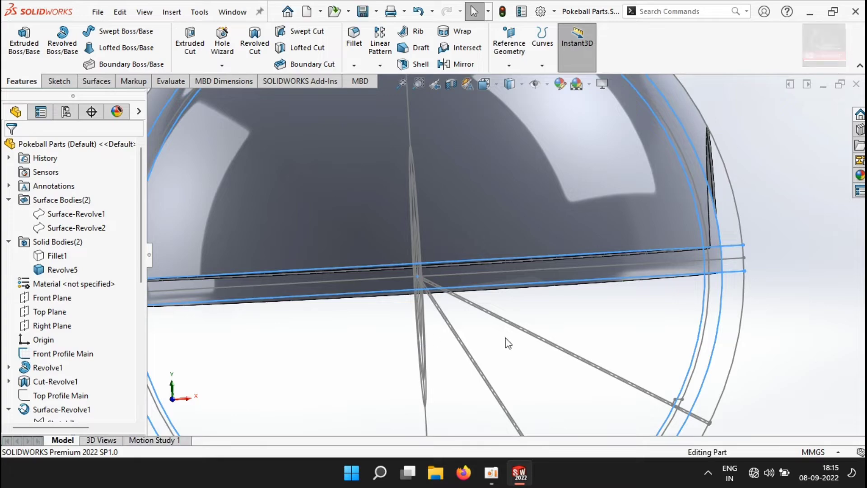
- Start a new sketch on the Front Plane and show the Hook Main Profile sketch at the hinge
{"action": "mouse_move", "coordinate": [508, 343]}
{"action": "middle_mouse_down"}
{"action": "mouse_move", "coordinate": [477, 341]}
{"action": "mouse_move", "coordinate": [497, 341]}
{"action": "middle_mouse_up"}
{"action": "left_click", "coordinate": [838, 328]}
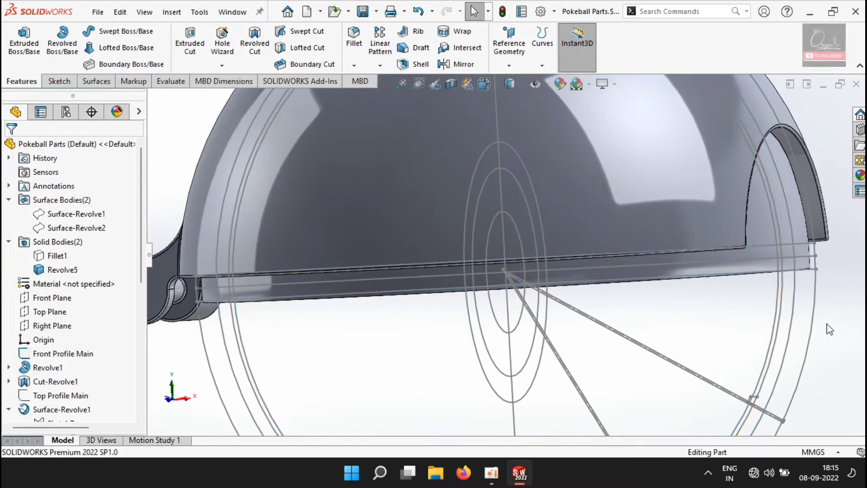
{"action": "mouse_move", "coordinate": [826, 323]}
{"action": "middle_mouse_down"}
{"action": "mouse_move", "coordinate": [795, 354]}
{"action": "mouse_move", "coordinate": [817, 344]}
{"action": "middle_mouse_up"}
{"action": "scroll", "coordinate": [725, 337], "scroll_direction": "up", "scroll_amount": 4}
{"action": "scroll", "coordinate": [727, 342], "scroll_direction": "down", "scroll_amount": 5}
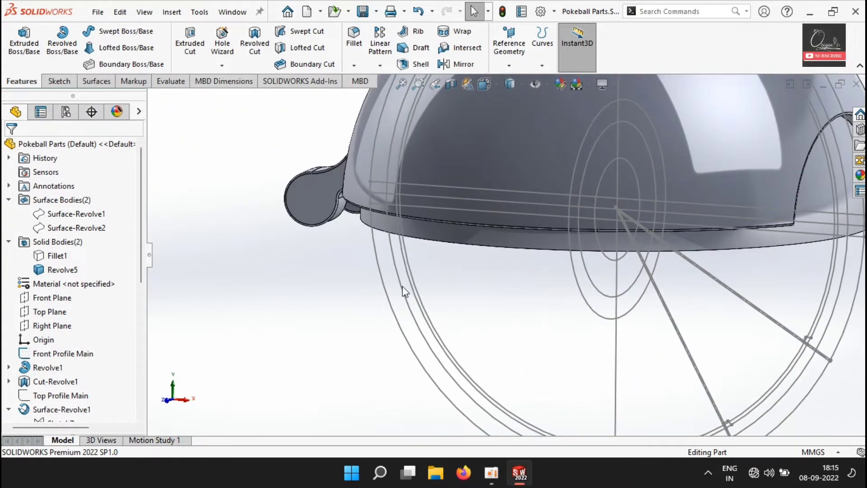
{"action": "middle_click_drag", "start_coordinate": [727, 342], "coordinate": [438, 289]}
{"action": "left_click", "coordinate": [45, 297]}
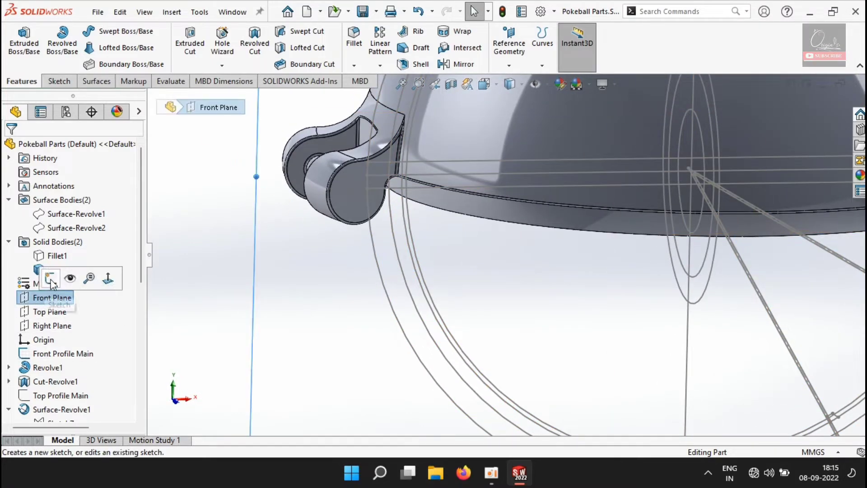
{"action": "left_click", "coordinate": [53, 276]}
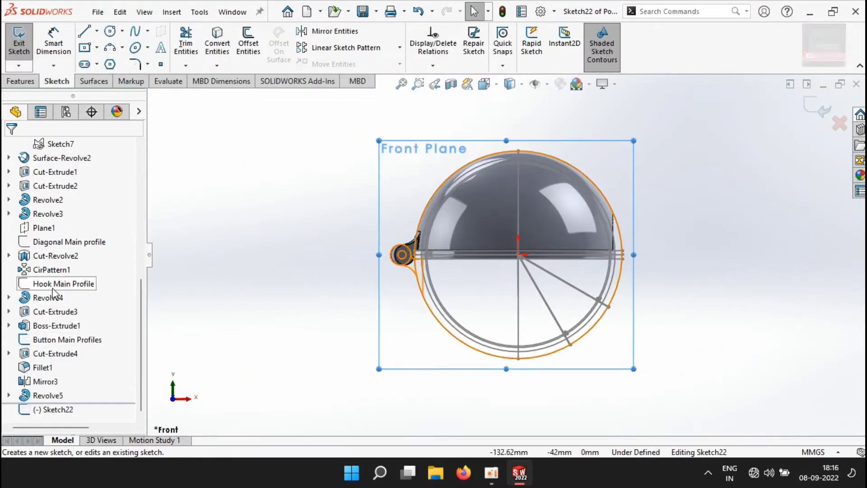
{"action": "left_click", "coordinate": [53, 288]}
{"action": "left_click", "coordinate": [64, 270]}
{"action": "scroll", "coordinate": [407, 252], "scroll_direction": "down", "scroll_amount": 7}
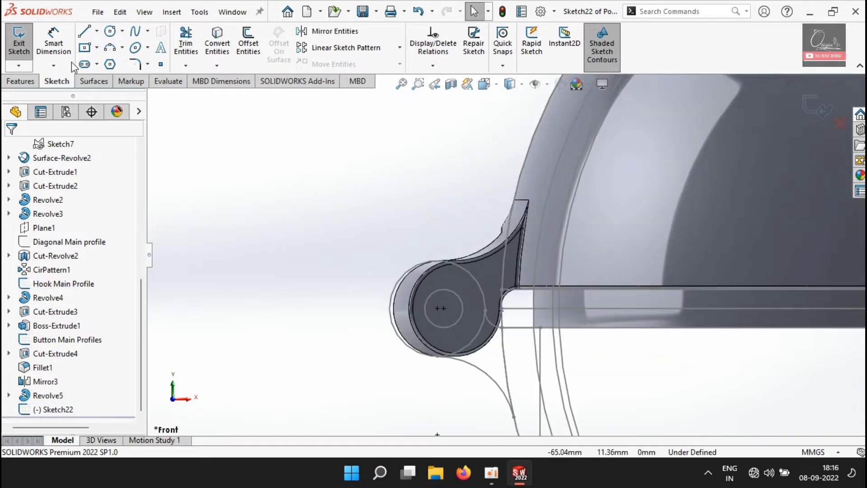
- Draw a 25 by 25 mm centre rectangle centred on the hinge's centre point
{"action": "left_click", "coordinate": [85, 50]}
{"action": "left_click", "coordinate": [437, 308]}
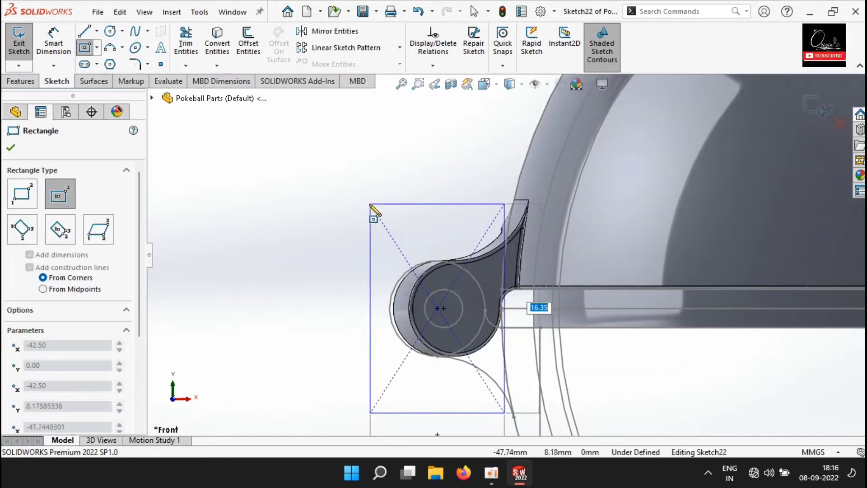
{"action": "type", "text": "25"}
{"action": "key", "text": "Tab"}
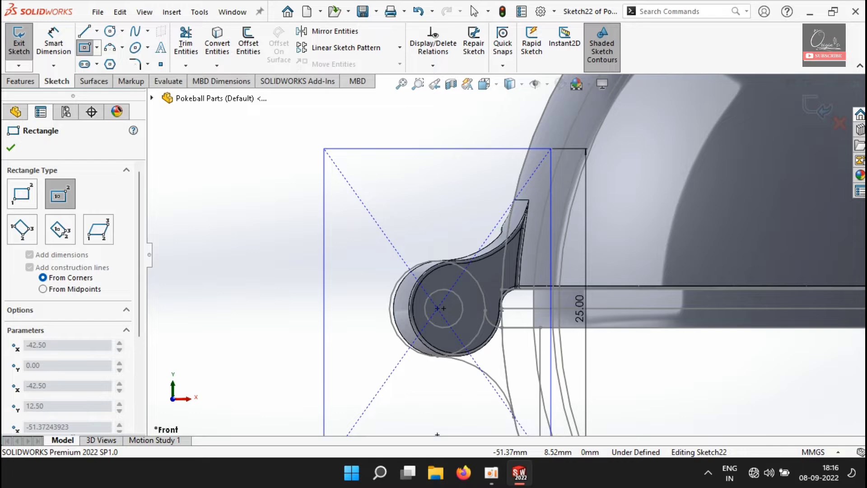
{"action": "type", "text": "25"}
{"action": "key", "text": "Return"}
{"action": "scroll", "coordinate": [324, 200], "scroll_direction": "up", "scroll_amount": 3}
- Convert the profile's outermost 75 mm circle into the sketch
{"action": "left_click", "coordinate": [209, 61]}
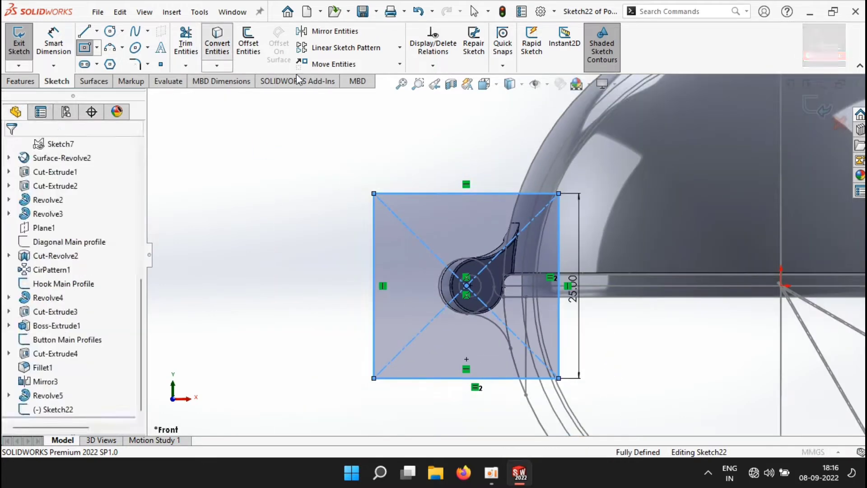
{"action": "left_click", "coordinate": [540, 142]}
{"action": "left_click", "coordinate": [12, 146]}
{"action": "scroll", "coordinate": [424, 267], "scroll_direction": "up", "scroll_amount": 2}
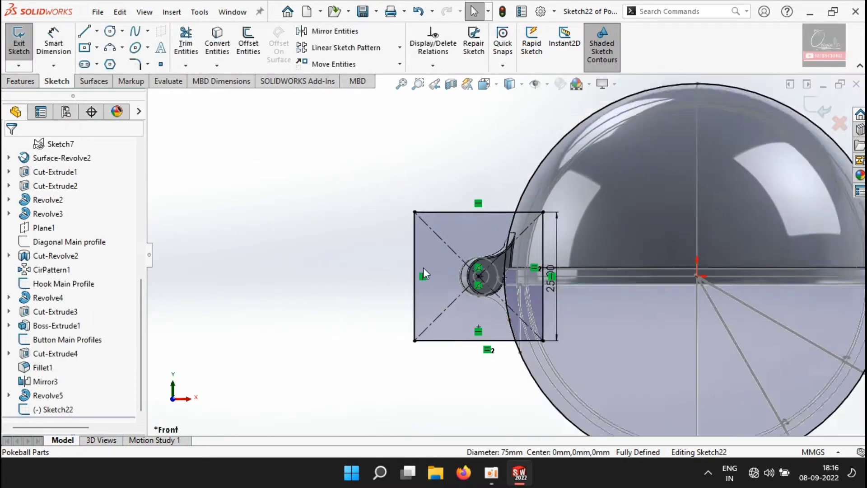
- Set up a mid-plane Revolved Cut about the sphere's vertical centreline, using the square's region outside the 75 mm circle as contour
{"action": "left_click", "coordinate": [20, 81]}
{"action": "left_click", "coordinate": [255, 45]}
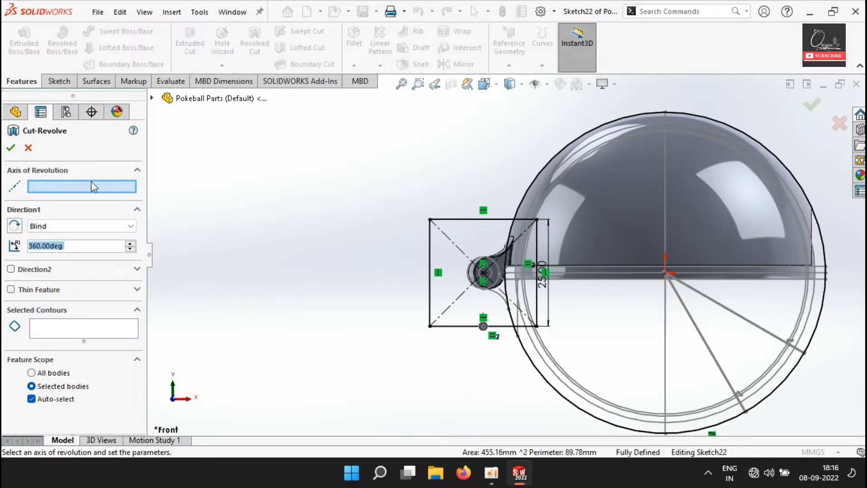
{"action": "left_click", "coordinate": [665, 224]}
{"action": "left_click", "coordinate": [51, 228]}
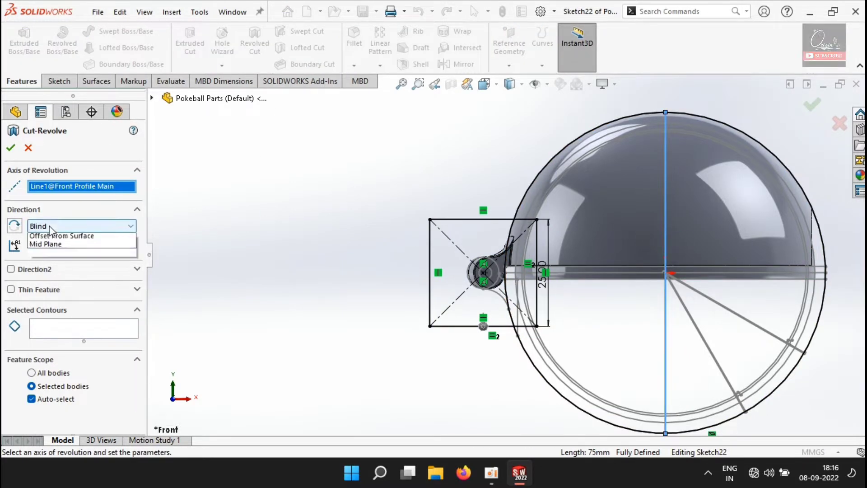
{"action": "left_click", "coordinate": [80, 270]}
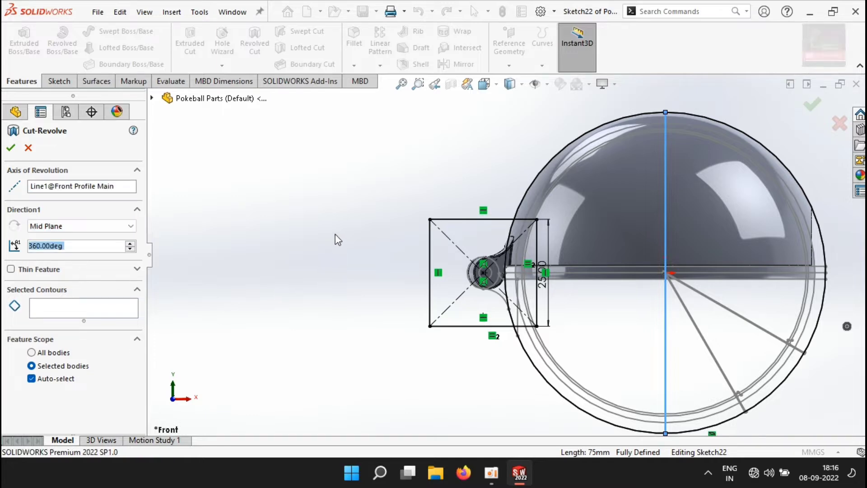
{"action": "left_click", "coordinate": [51, 309]}
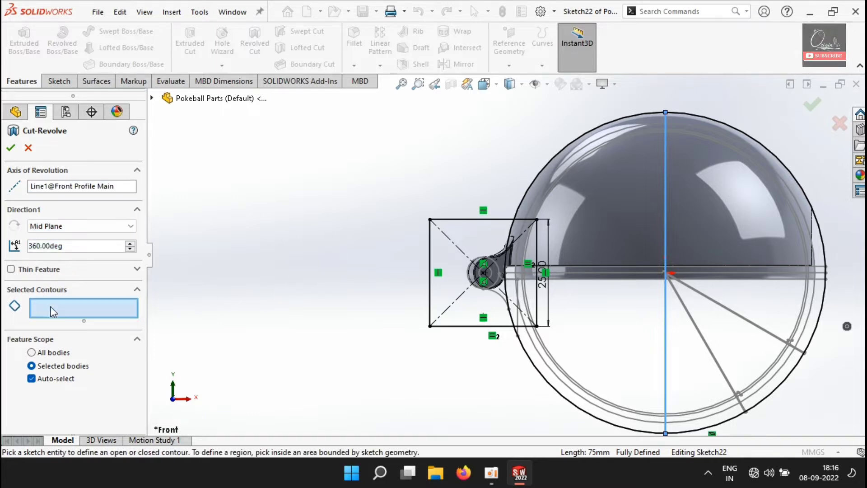
{"action": "left_click", "coordinate": [451, 287]}
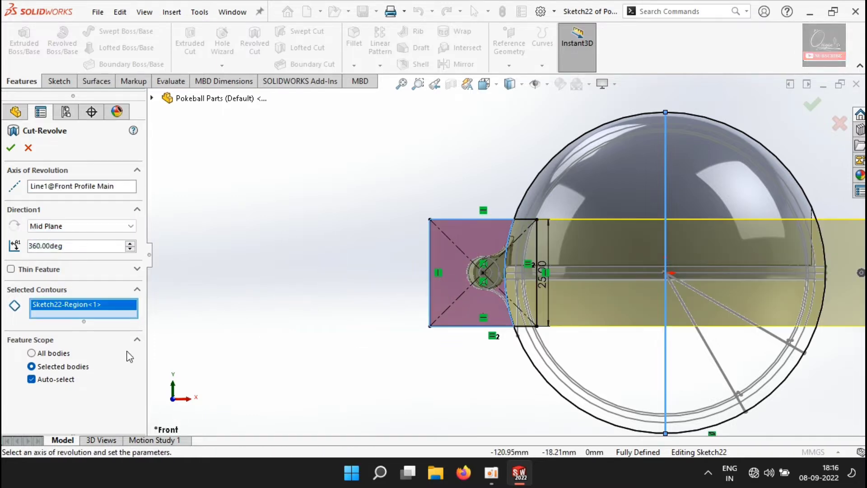
- Limit the revolved cut's feature scope to the upper body and set the angle to 32 degrees
{"action": "left_click", "coordinate": [31, 378]}
{"action": "left_click", "coordinate": [583, 185]}
{"action": "middle_click_drag", "start_coordinate": [356, 194], "coordinate": [360, 212]}
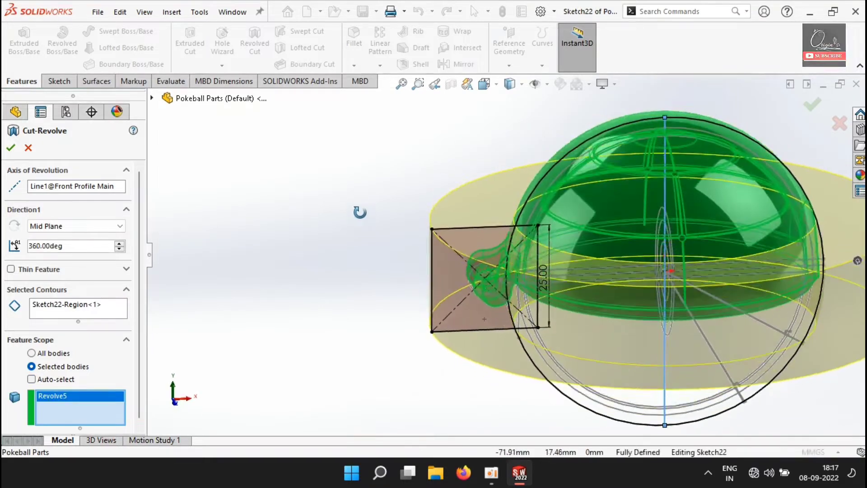
{"action": "type", "text": "32"}
{"action": "key", "text": "Return"}
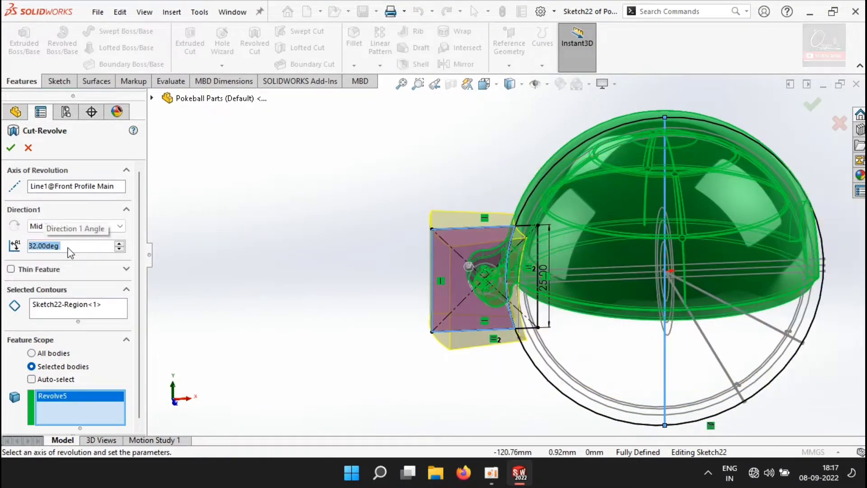
- Widen the cut's angle slightly around the hinge hook and create the revolved cut
{"action": "scroll", "coordinate": [506, 262], "scroll_direction": "down", "scroll_amount": 7}
{"action": "middle_click_drag", "start_coordinate": [555, 300], "coordinate": [632, 399]}
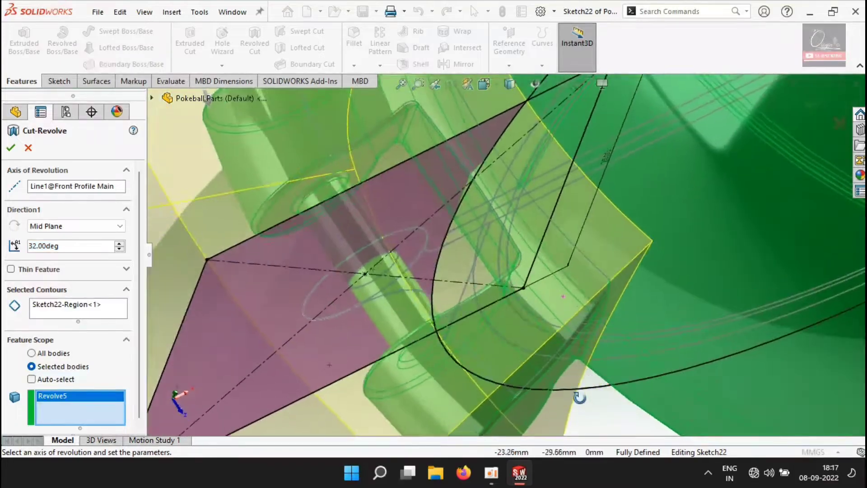
{"action": "scroll", "coordinate": [524, 330], "scroll_direction": "up", "scroll_amount": 4}
{"action": "middle_click_drag", "start_coordinate": [520, 336], "coordinate": [508, 363]}
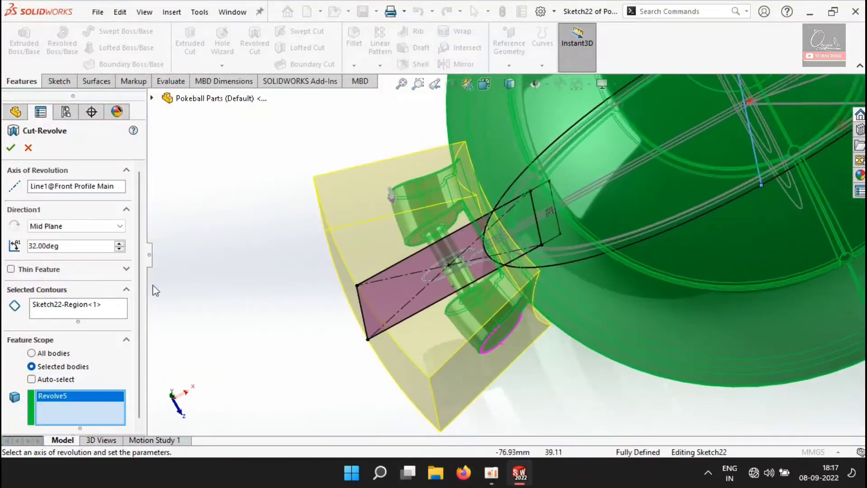
{"action": "double_click", "coordinate": [86, 249]}
{"action": "left_click", "coordinate": [10, 147]}
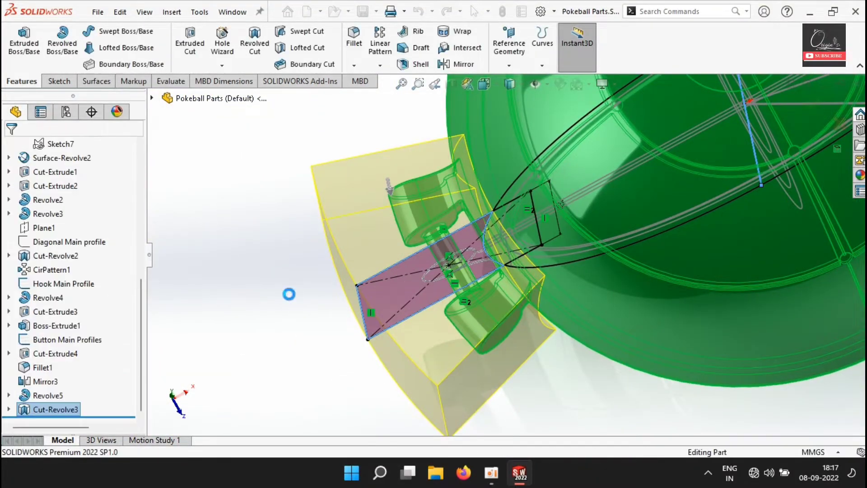
- Start a sketch on the Front Plane and convert the outer circle and the upper shell's horizontal rim line from Front Profile Main
{"action": "middle_click_drag", "start_coordinate": [378, 376], "coordinate": [355, 185]}
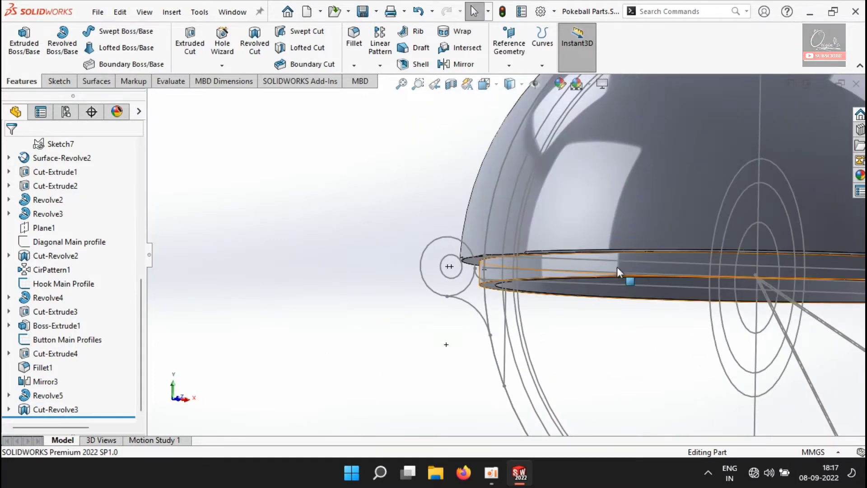
{"action": "scroll", "coordinate": [511, 256], "scroll_direction": "down", "scroll_amount": 5}
{"action": "scroll", "coordinate": [497, 256], "scroll_direction": "up", "scroll_amount": 5}
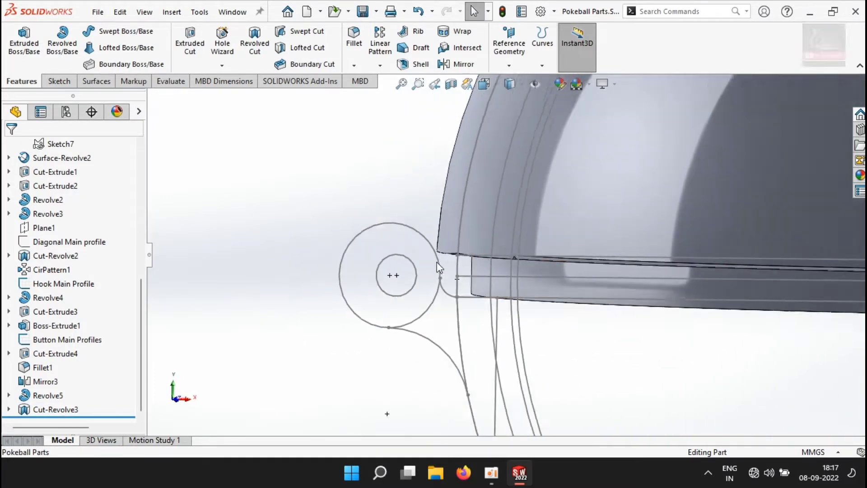
{"action": "scroll", "coordinate": [62, 308], "scroll_direction": "up", "scroll_amount": 6}
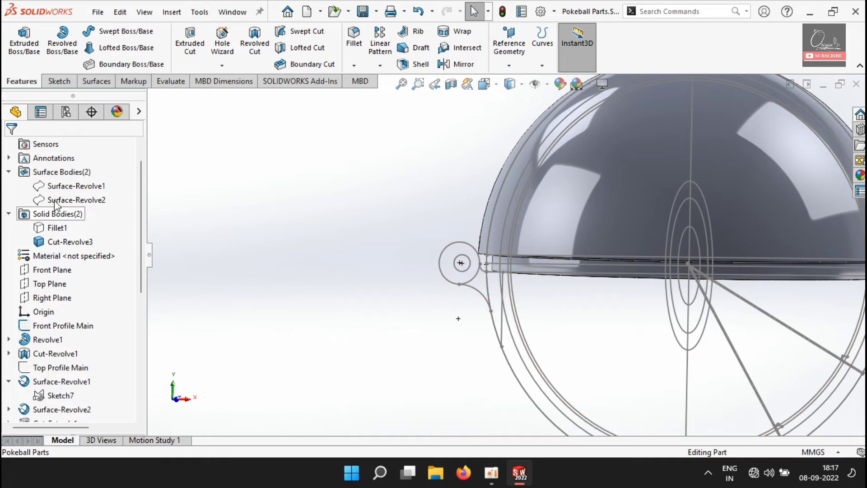
{"action": "left_click", "coordinate": [52, 270]}
{"action": "left_click", "coordinate": [57, 82]}
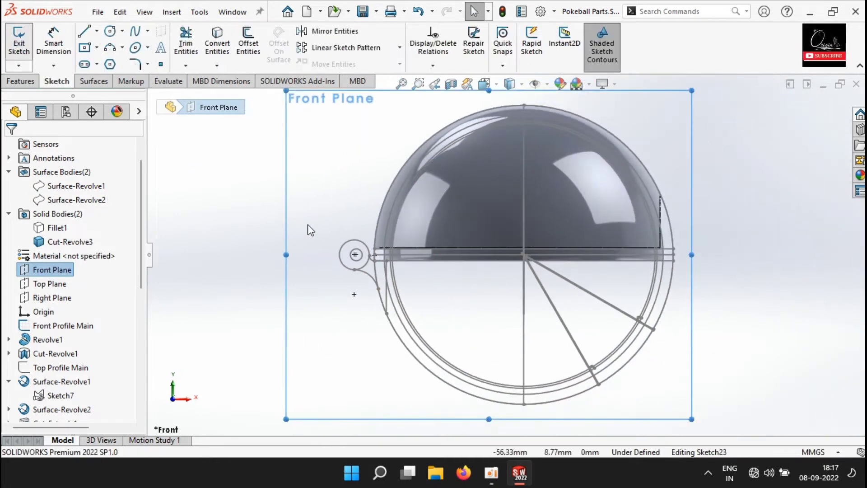
{"action": "scroll", "coordinate": [377, 250], "scroll_direction": "down", "scroll_amount": 5}
{"action": "scroll", "coordinate": [486, 238], "scroll_direction": "down", "scroll_amount": 5}
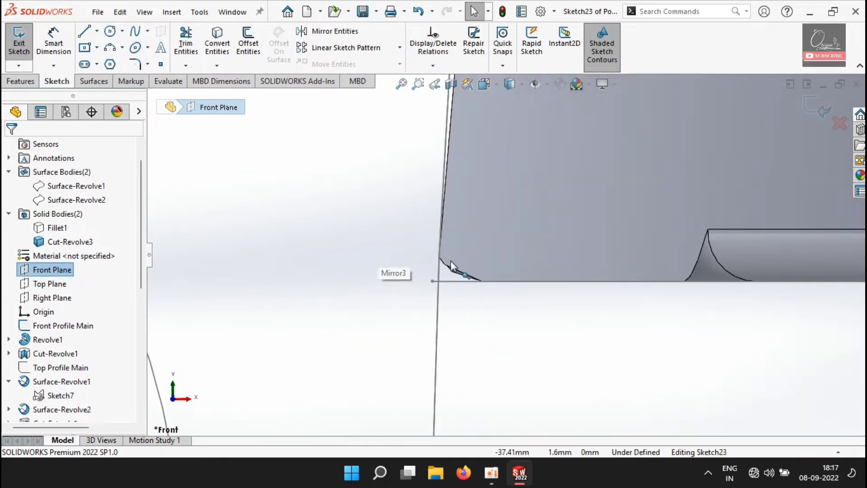
{"action": "left_click", "coordinate": [443, 273]}
{"action": "left_click", "coordinate": [464, 281], "text": "ctrl"}
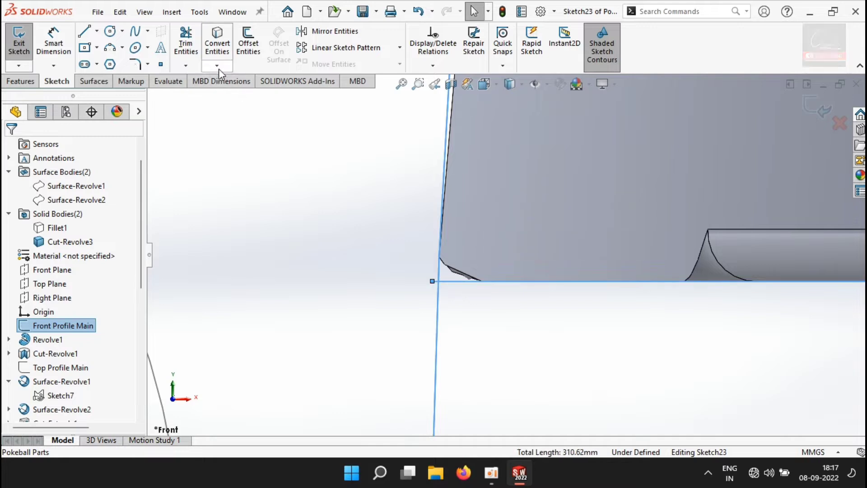
{"action": "left_click", "coordinate": [217, 43]}
- Draw a three-point arc of 0.25 mm radius across the rim corner, from the outer circle to the horizontal line
{"action": "left_click", "coordinate": [136, 67]}
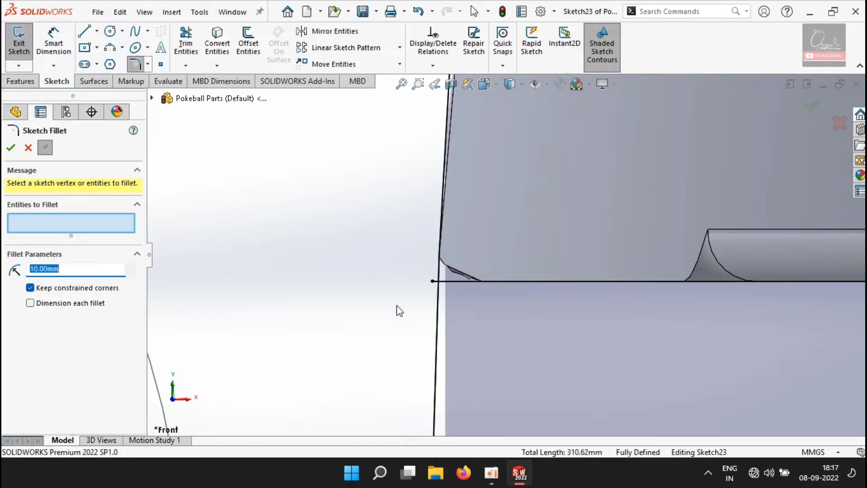
{"action": "left_click", "coordinate": [28, 148]}
{"action": "left_click", "coordinate": [110, 47]}
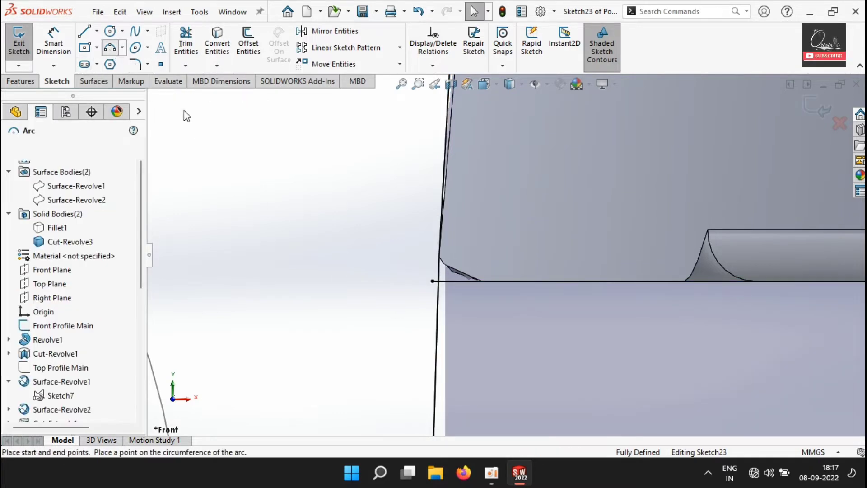
{"action": "left_click", "coordinate": [440, 245]}
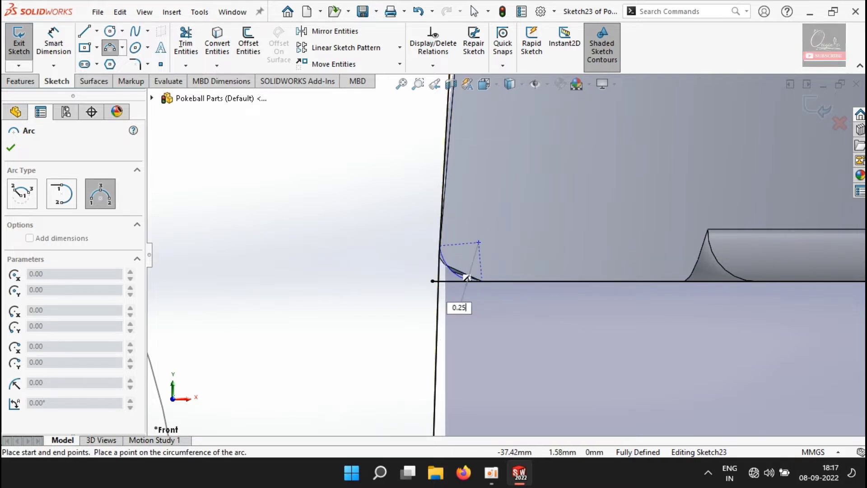
{"action": "key", "text": "Return"}
{"action": "key", "text": "Escape"}
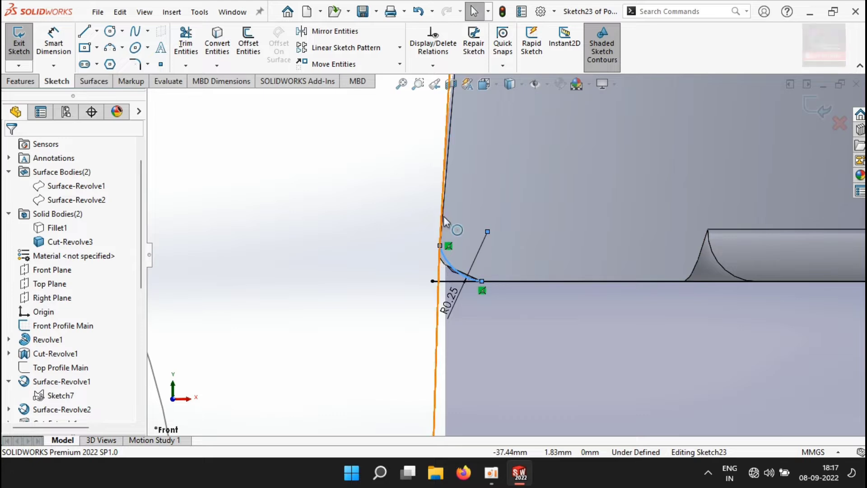
- Make the corner arc tangent to both the outer circle and the horizontal rim line
{"action": "left_click", "coordinate": [442, 225]}
{"action": "left_click", "coordinate": [455, 270], "text": "ctrl"}
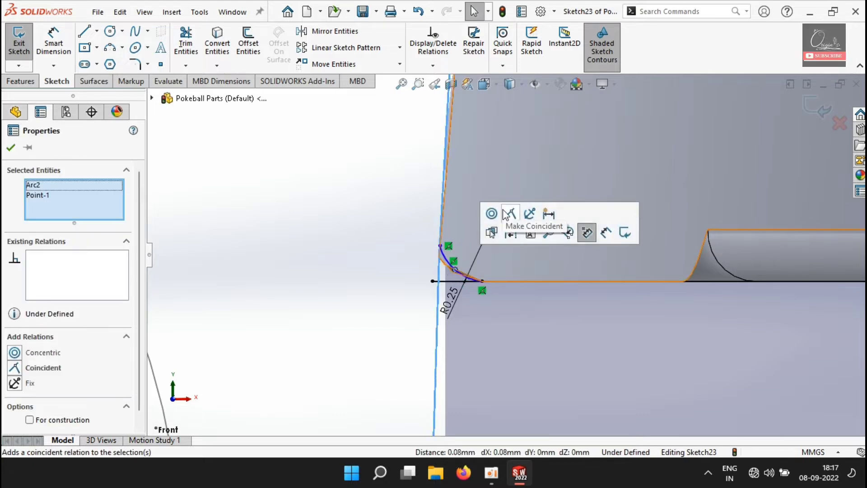
{"action": "left_click", "coordinate": [394, 228]}
{"action": "left_click", "coordinate": [447, 260]}
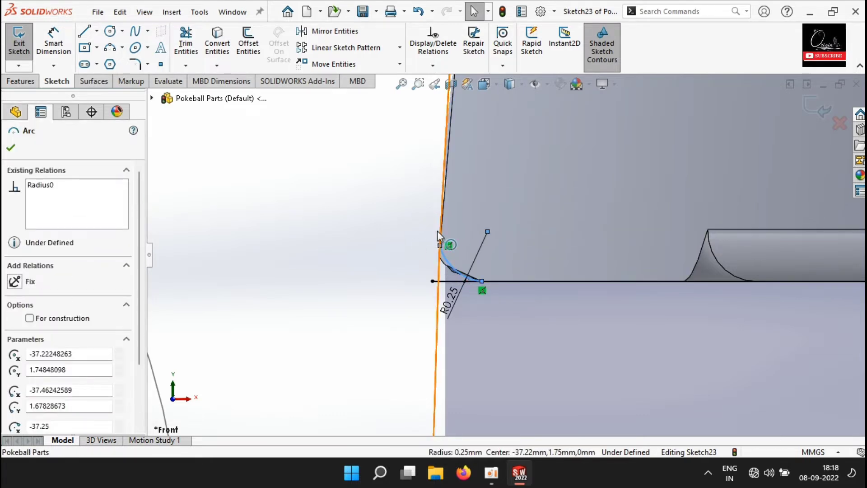
{"action": "left_click", "coordinate": [437, 231], "text": "ctrl"}
{"action": "left_click", "coordinate": [492, 176]}
{"action": "left_click", "coordinate": [503, 280]}
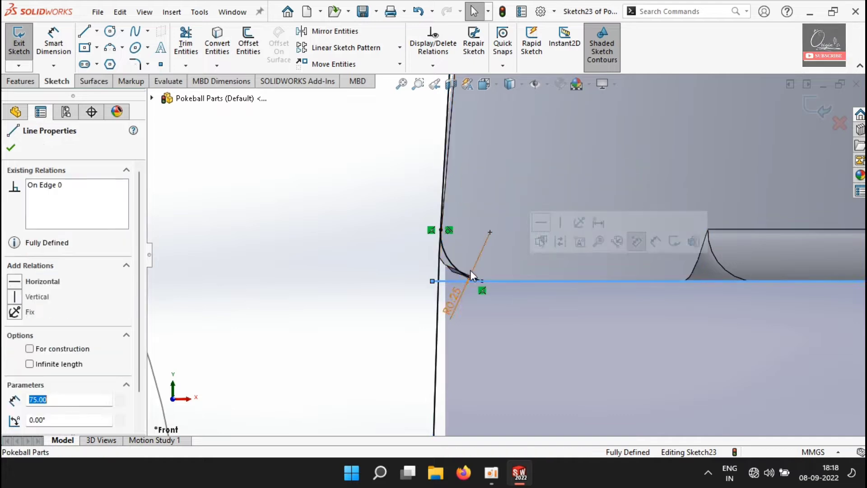
{"action": "left_click", "coordinate": [464, 270], "text": "ctrl"}
{"action": "left_click", "coordinate": [500, 214]}
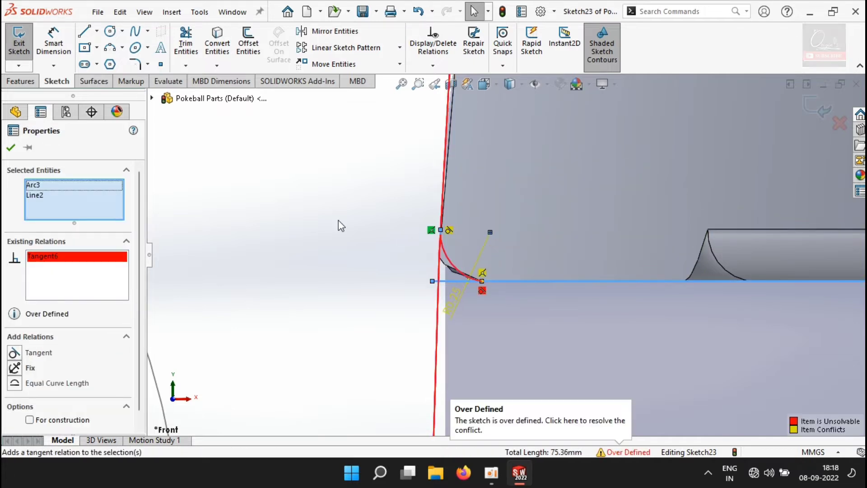
- Delete the conflicting coincident relation at the arc's lower endpoint and reattach that endpoint to the horizontal line
{"action": "left_click", "coordinate": [391, 289]}
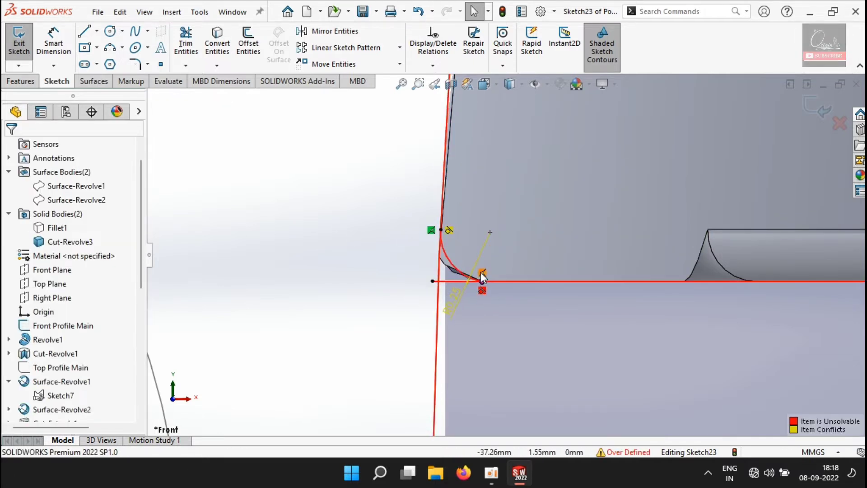
{"action": "key", "text": "Delete"}
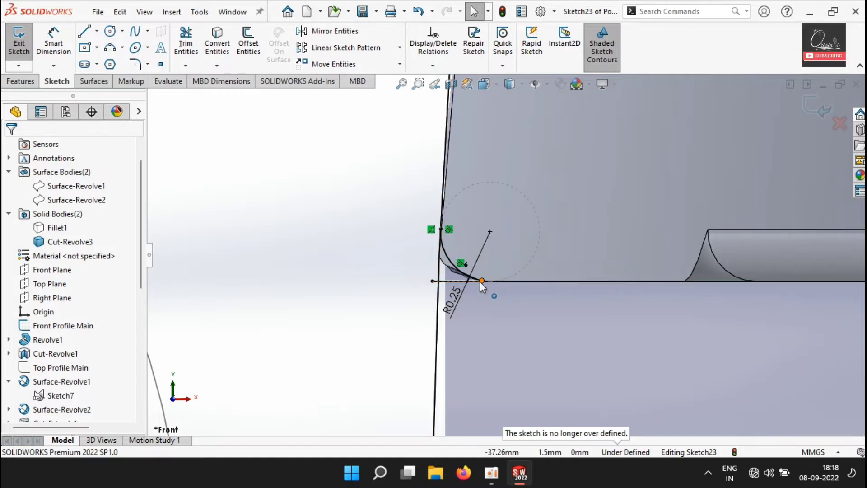
{"action": "mouse_move", "coordinate": [482, 281]}
{"action": "left_mouse_down"}
{"action": "mouse_move", "coordinate": [543, 292]}
{"action": "mouse_move", "coordinate": [495, 302]}
{"action": "left_mouse_up"}
{"action": "left_click", "coordinate": [352, 257]}
{"action": "scroll", "coordinate": [351, 255], "scroll_direction": "up", "scroll_amount": 5}
{"action": "scroll", "coordinate": [497, 262], "scroll_direction": "down", "scroll_amount": 10}
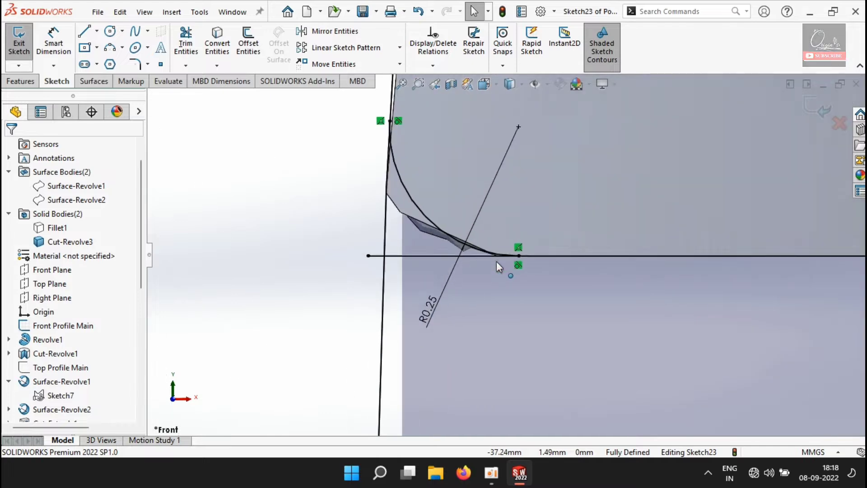
- Set up a mid-plane Revolved Cut of 35 degrees about the vertical centreline, with the thin feature turned off
{"action": "scroll", "coordinate": [496, 262], "scroll_direction": "up", "scroll_amount": 5}
{"action": "left_click", "coordinate": [38, 83]}
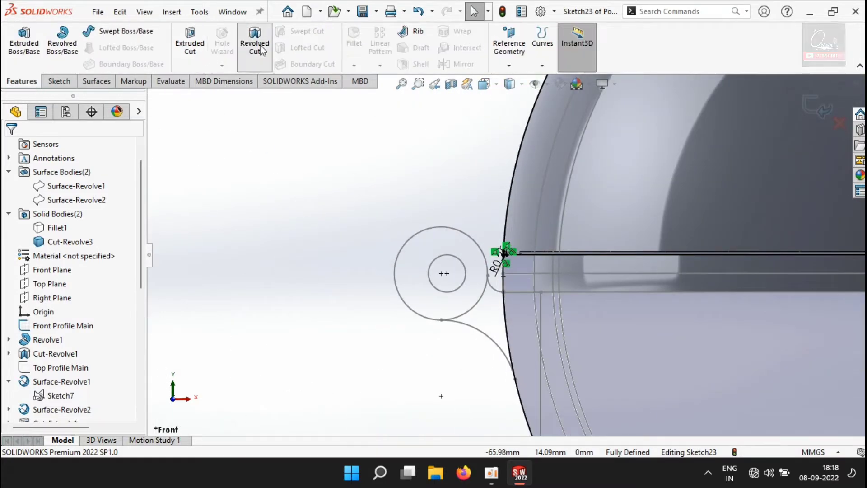
{"action": "left_click", "coordinate": [254, 46]}
{"action": "scroll", "coordinate": [505, 255], "scroll_direction": "up", "scroll_amount": 3}
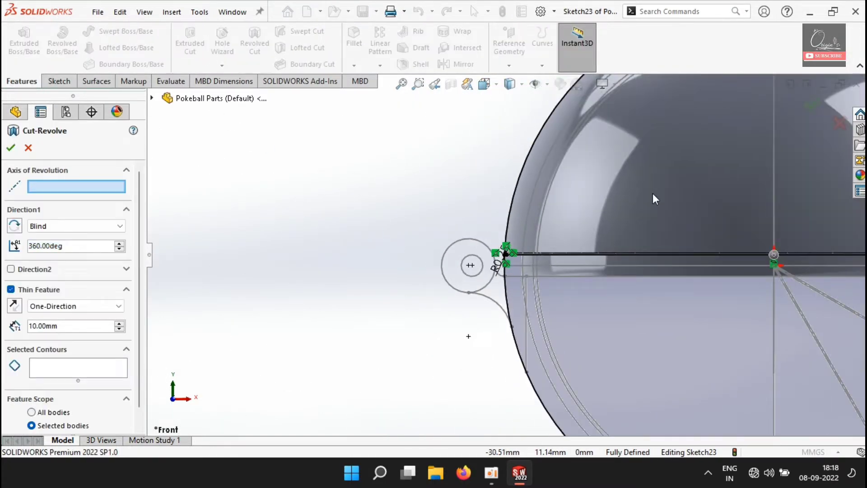
{"action": "left_click", "coordinate": [772, 178]}
{"action": "left_click", "coordinate": [67, 226]}
{"action": "left_click", "coordinate": [68, 239]}
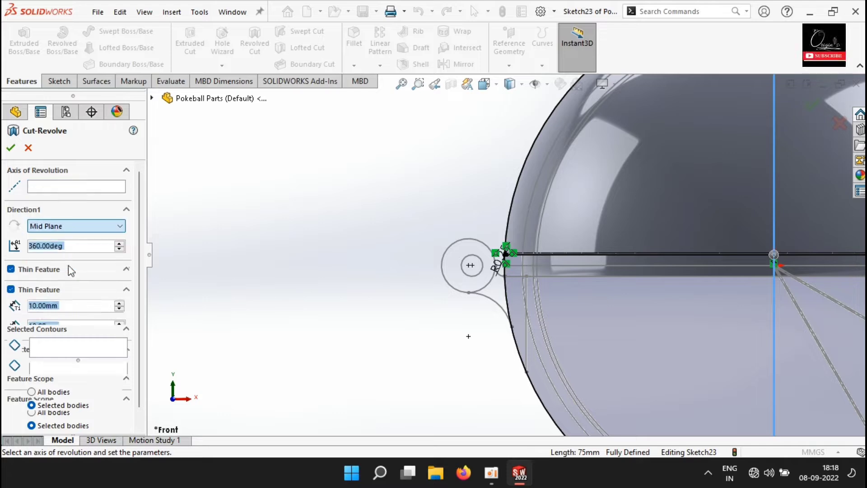
{"action": "double_click", "coordinate": [68, 245]}
{"action": "type", "text": "35"}
{"action": "left_click", "coordinate": [10, 269]}
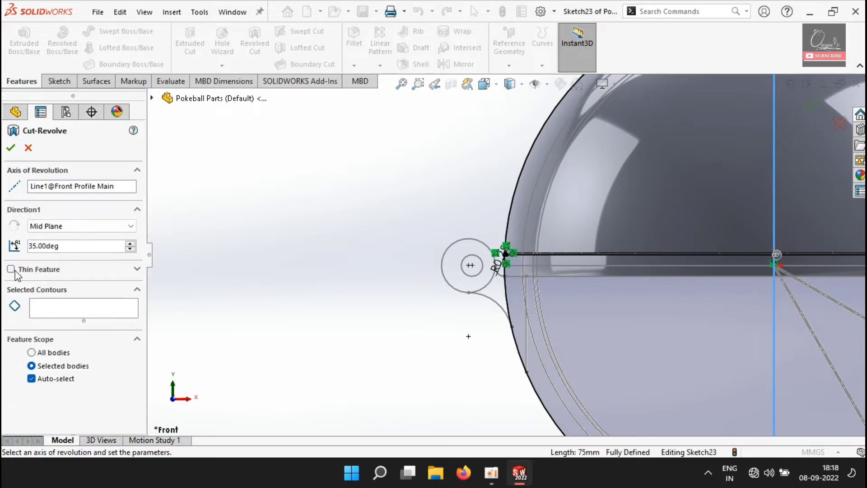
- Limit the cut to the upper body, select the small corner region outside the arc as contour, and create the cut
{"action": "left_click", "coordinate": [52, 306]}
{"action": "left_click", "coordinate": [47, 379]}
{"action": "left_click", "coordinate": [523, 239]}
{"action": "scroll", "coordinate": [525, 242], "scroll_direction": "down", "scroll_amount": 15}
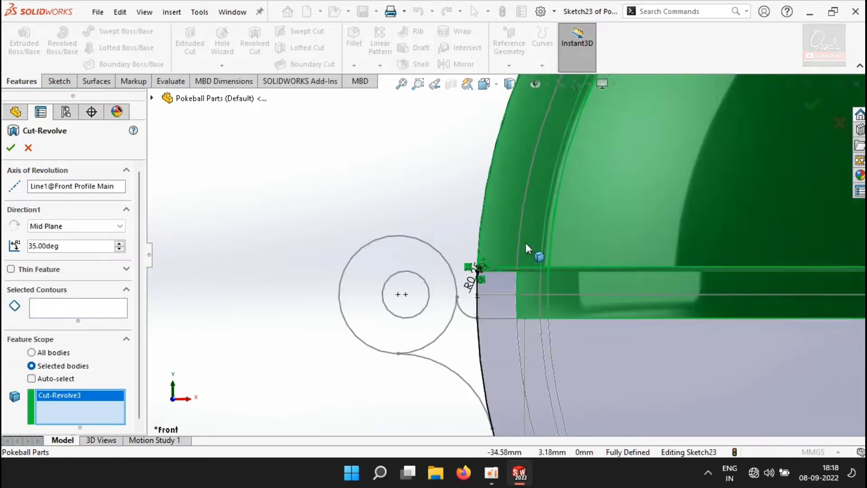
{"action": "left_click", "coordinate": [50, 309]}
{"action": "left_click", "coordinate": [462, 234]}
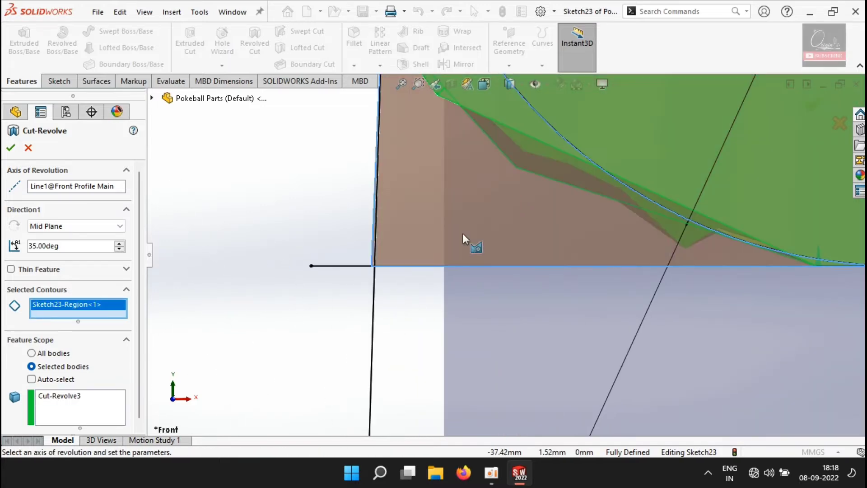
{"action": "scroll", "coordinate": [393, 240], "scroll_direction": "up", "scroll_amount": 12}
{"action": "middle_click_drag", "start_coordinate": [387, 225], "coordinate": [405, 238]}
{"action": "scroll", "coordinate": [406, 239], "scroll_direction": "up", "scroll_amount": 6}
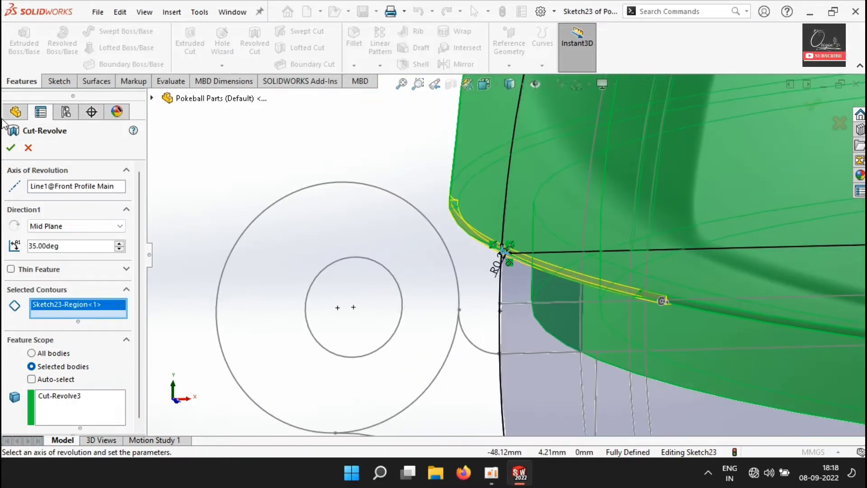
{"action": "left_click", "coordinate": [11, 148]}
{"action": "scroll", "coordinate": [460, 262], "scroll_direction": "up", "scroll_amount": 4}
{"action": "middle_click_drag", "start_coordinate": [464, 265], "coordinate": [321, 263]}
{"action": "scroll", "coordinate": [477, 272], "scroll_direction": "up", "scroll_amount": 8}
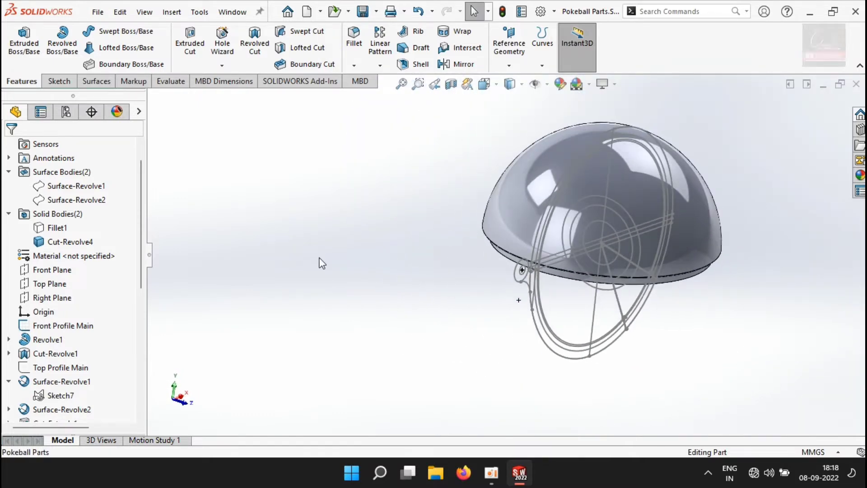
- Hide the Hook Main Profile and Button Main Profiles sketches, plus the other profile sketch drawn over the dome
{"action": "mouse_move", "coordinate": [499, 290]}
{"action": "middle_mouse_down"}
{"action": "mouse_move", "coordinate": [441, 214]}
{"action": "mouse_move", "coordinate": [447, 230]}
{"action": "middle_mouse_up"}
{"action": "right_click", "coordinate": [487, 274]}
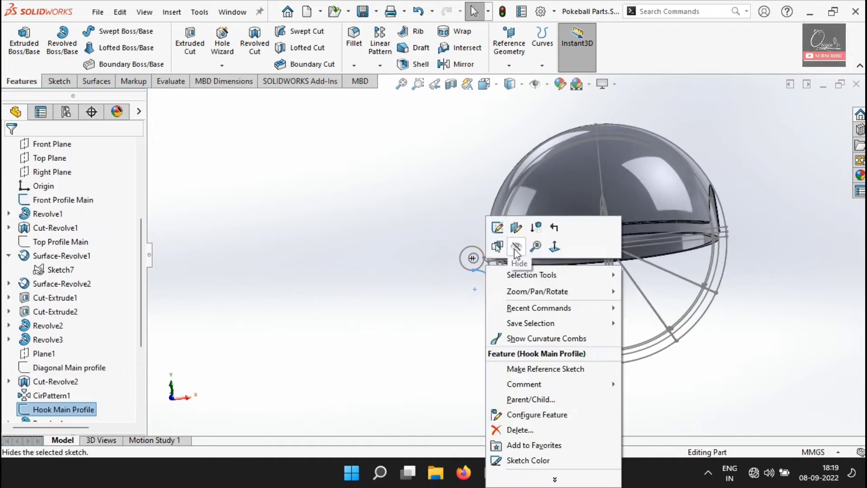
{"action": "left_click", "coordinate": [515, 248]}
{"action": "right_click", "coordinate": [503, 265]}
{"action": "left_click", "coordinate": [533, 254]}
{"action": "right_click", "coordinate": [611, 264]}
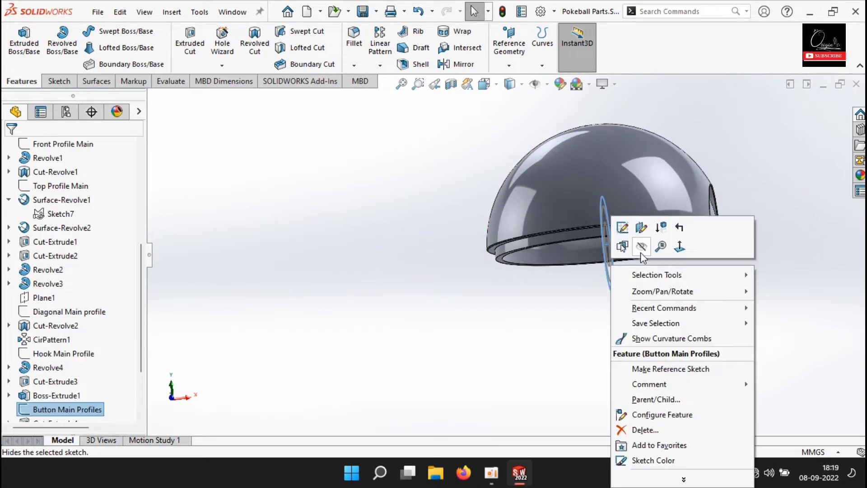
{"action": "left_click", "coordinate": [640, 252]}
- Show the Top Profile Main sketch on the underside of the upper half
{"action": "scroll", "coordinate": [29, 324], "scroll_direction": "up", "scroll_amount": 3}
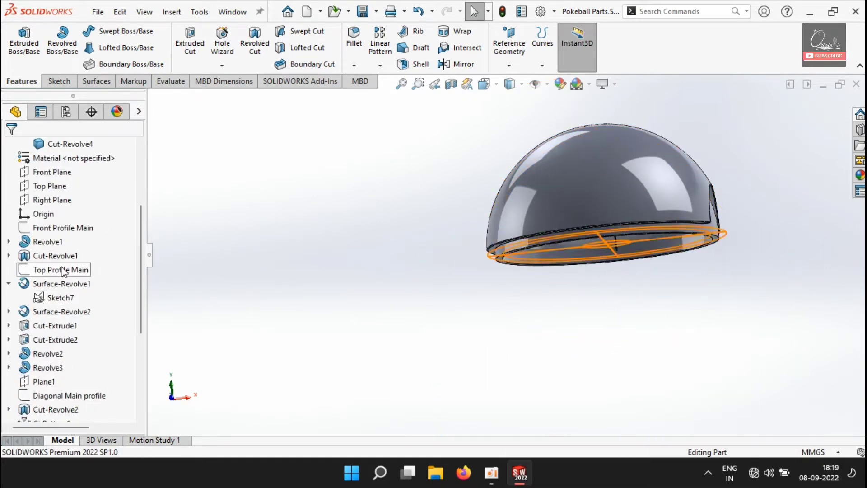
{"action": "left_click", "coordinate": [81, 270]}
{"action": "left_click", "coordinate": [81, 256]}
{"action": "middle_click_drag", "start_coordinate": [462, 307], "coordinate": [416, 224]}
{"action": "scroll", "coordinate": [538, 248], "scroll_direction": "down", "scroll_amount": 6}
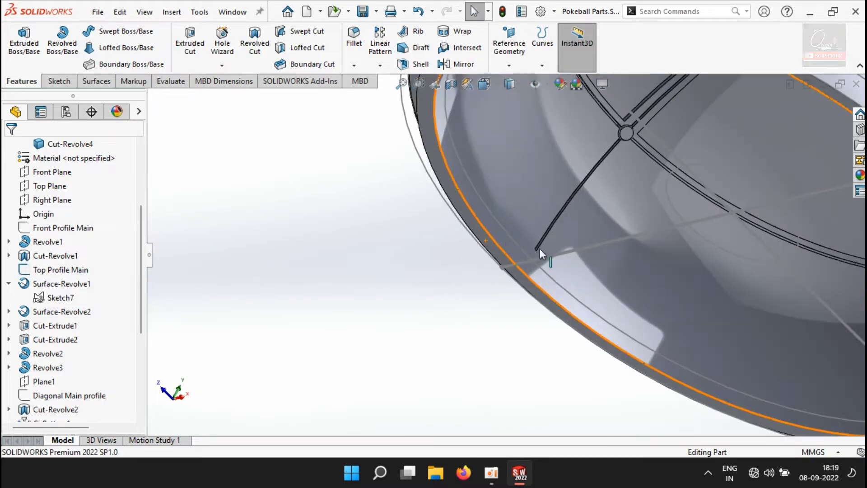
{"action": "scroll", "coordinate": [515, 255], "scroll_direction": "up", "scroll_amount": 6}
{"action": "mouse_move", "coordinate": [447, 298]}
{"action": "middle_mouse_down"}
{"action": "mouse_move", "coordinate": [495, 373]}
{"action": "mouse_move", "coordinate": [476, 331]}
{"action": "mouse_move", "coordinate": [433, 312]}
{"action": "middle_mouse_up"}
- Start a new sketch on the Top Plane
{"action": "left_click", "coordinate": [44, 186]}
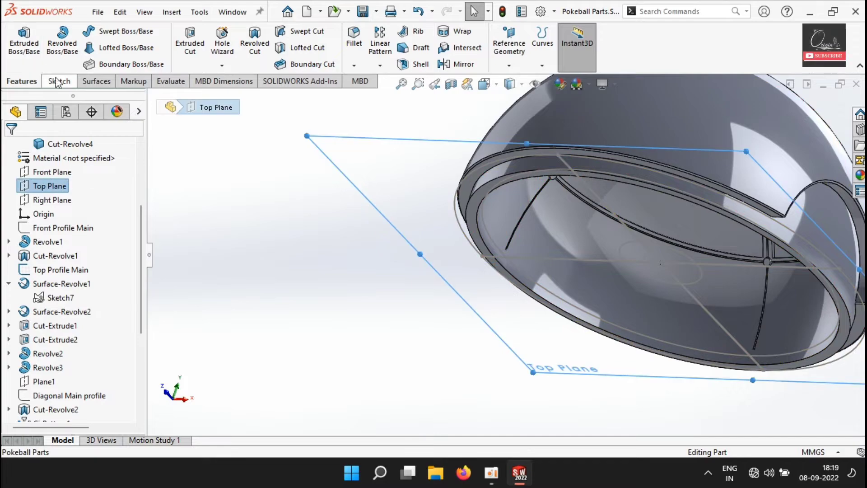
{"action": "left_click", "coordinate": [59, 82]}
{"action": "left_click", "coordinate": [19, 39]}
{"action": "scroll", "coordinate": [400, 271], "scroll_direction": "down", "scroll_amount": 8}
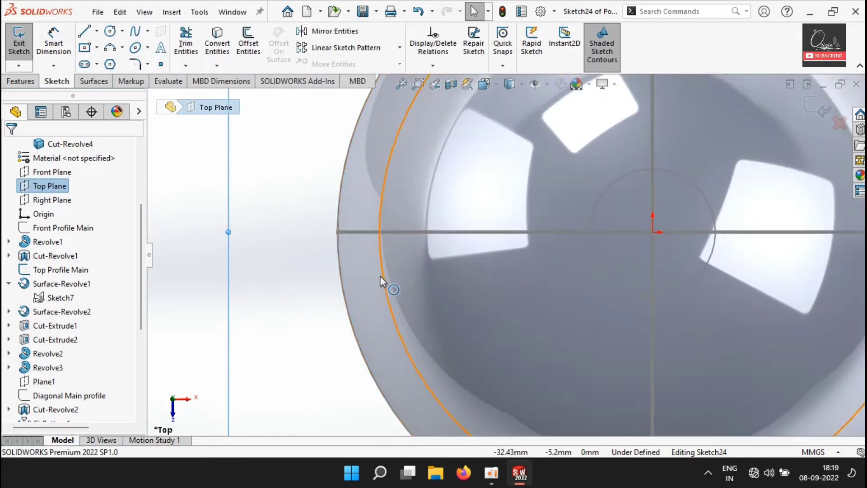
{"action": "middle_click_drag", "start_coordinate": [364, 332], "coordinate": [429, 155]}
{"action": "scroll", "coordinate": [429, 154], "scroll_direction": "up", "scroll_amount": 5}
{"action": "scroll", "coordinate": [296, 120], "scroll_direction": "down", "scroll_amount": 7}
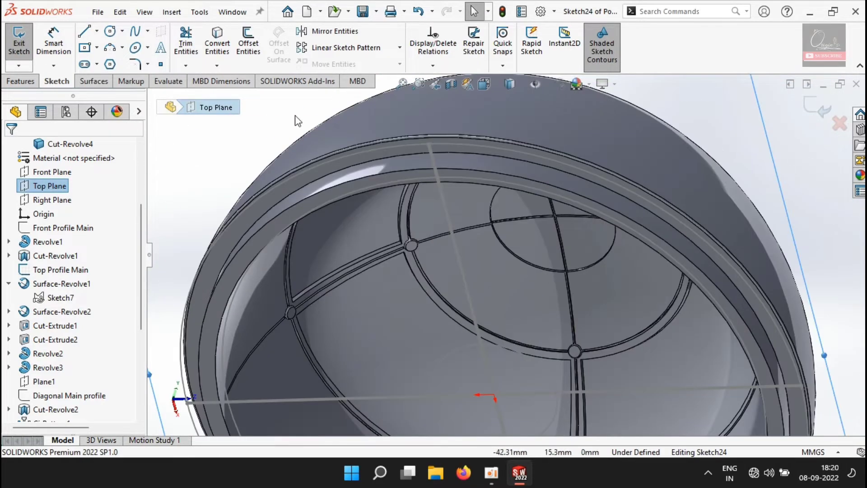
- Convert the two large rim circles and the crossing pairs of parallel lines of Top Profile Main into the new sketch
{"action": "left_click", "coordinate": [434, 168]}
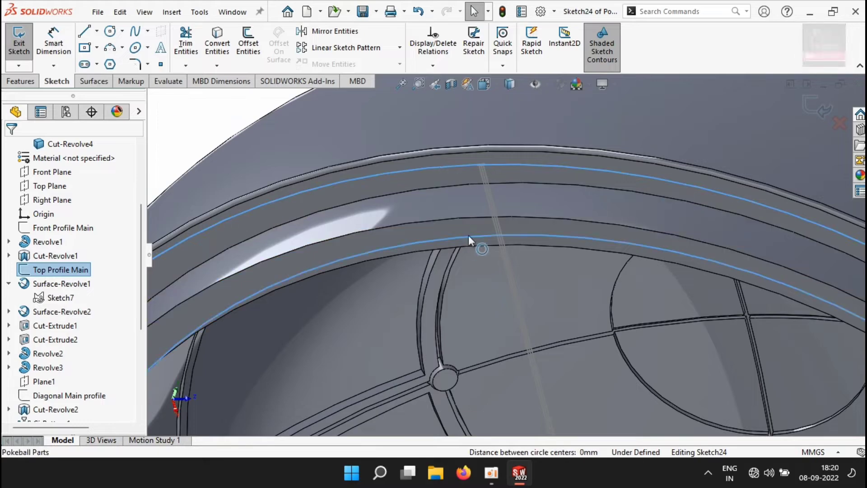
{"action": "scroll", "coordinate": [467, 235], "scroll_direction": "down", "scroll_amount": 5}
{"action": "left_click", "coordinate": [494, 215], "text": "ctrl"}
{"action": "scroll", "coordinate": [487, 275], "scroll_direction": "up", "scroll_amount": 5}
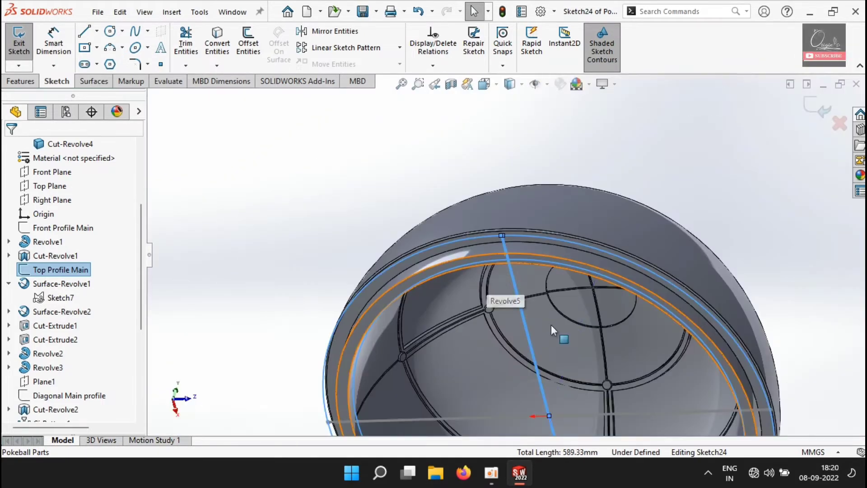
{"action": "scroll", "coordinate": [551, 324], "scroll_direction": "down", "scroll_amount": 8}
{"action": "left_click", "coordinate": [546, 231], "text": "ctrl"}
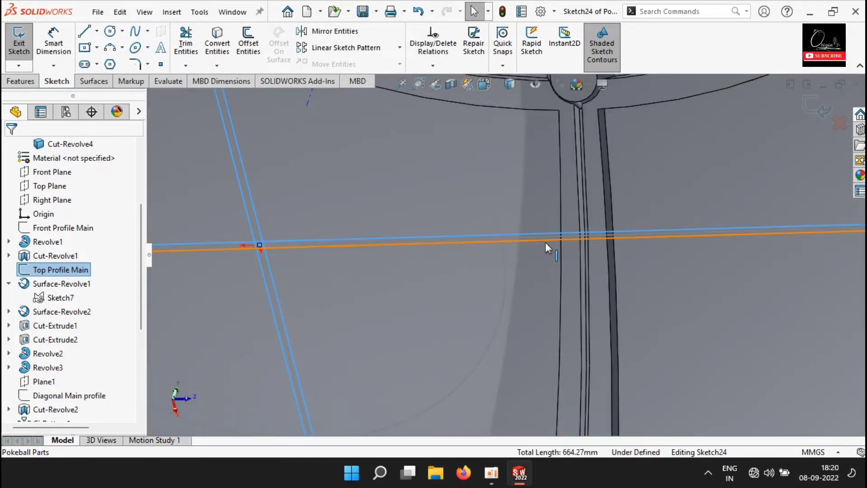
{"action": "left_click", "coordinate": [546, 242], "text": "ctrl"}
{"action": "scroll", "coordinate": [531, 250], "scroll_direction": "up", "scroll_amount": 8}
{"action": "left_click", "coordinate": [218, 46]}
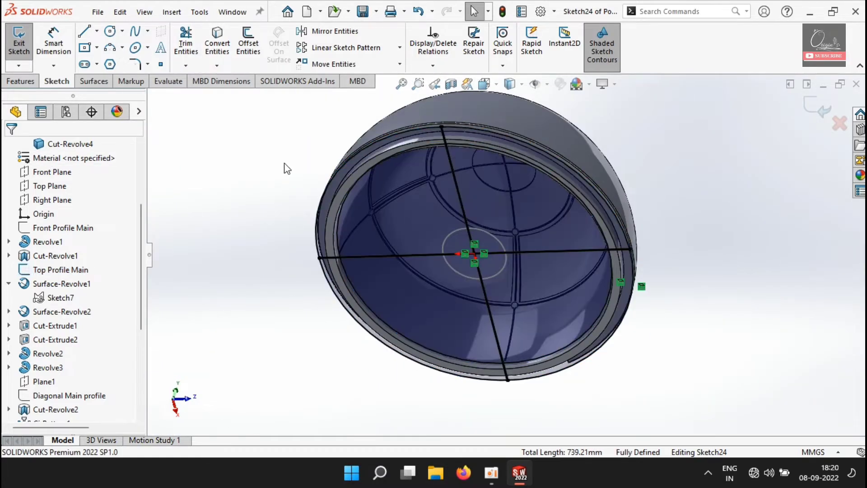
- Show the hidden Surface-Revolve1 surface body
{"action": "middle_click_drag", "start_coordinate": [666, 171], "coordinate": [617, 222]}
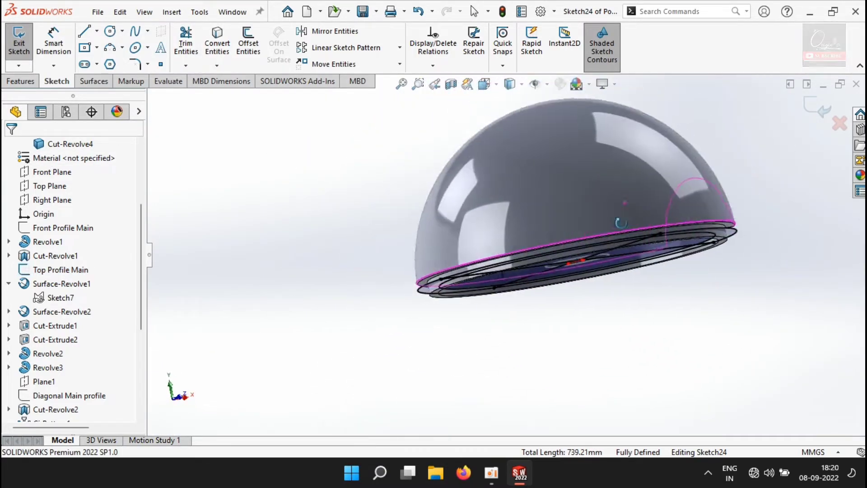
{"action": "left_click", "coordinate": [20, 81]}
{"action": "scroll", "coordinate": [71, 161], "scroll_direction": "up", "scroll_amount": 3}
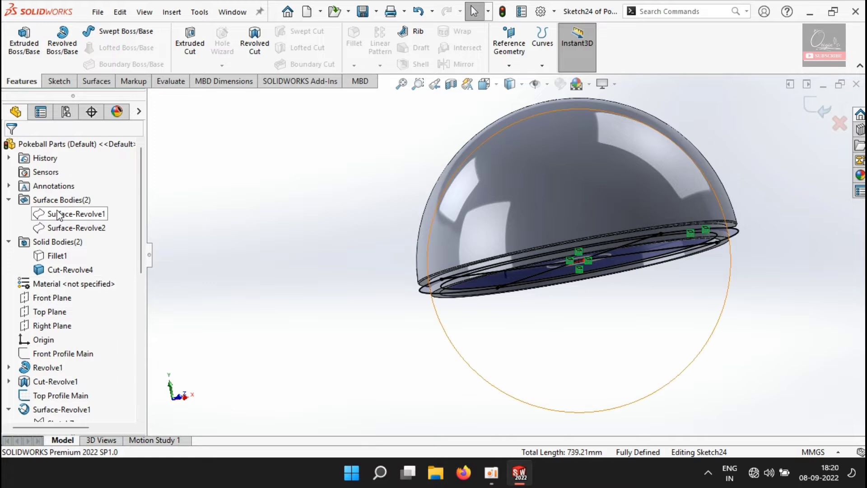
{"action": "left_click", "coordinate": [77, 214]}
{"action": "left_click", "coordinate": [74, 231]}
{"action": "left_click", "coordinate": [68, 214]}
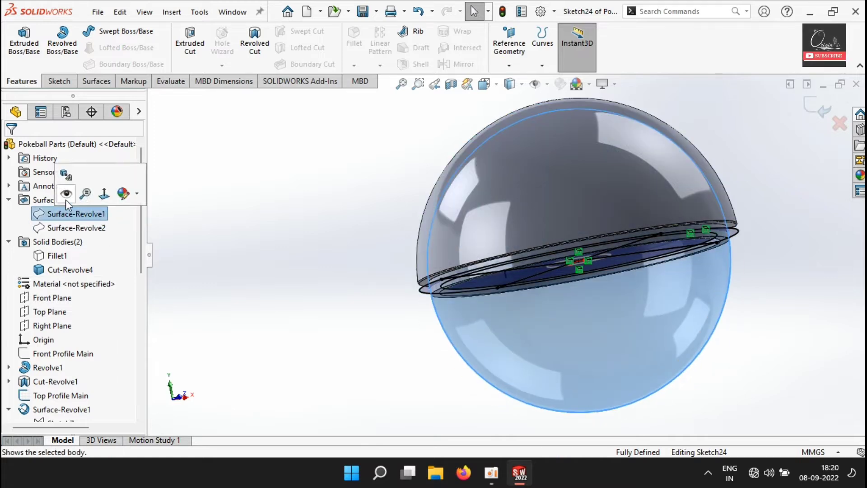
{"action": "left_click", "coordinate": [254, 228]}
- Begin an Extruded Cut from the converted sketch, with Direction 1 set to Offset From Surface and Surface-Revolve1 as reference
{"action": "scroll", "coordinate": [68, 271], "scroll_direction": "down", "scroll_amount": 10}
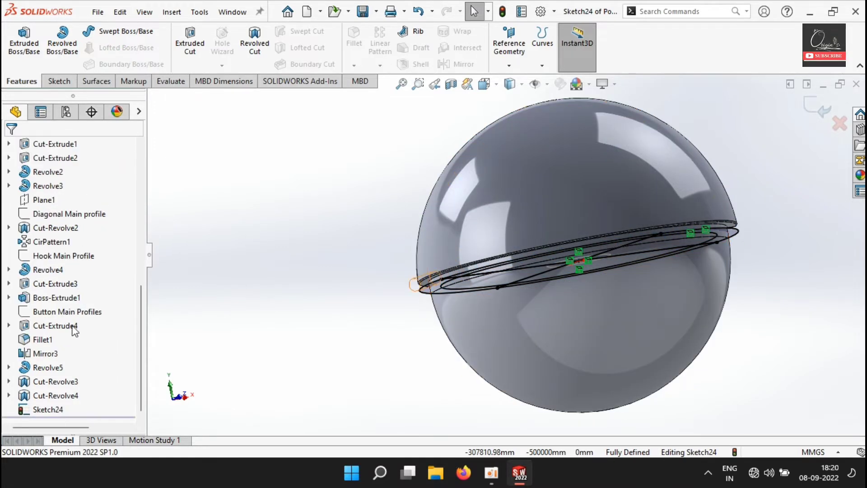
{"action": "left_click", "coordinate": [54, 408]}
{"action": "left_click", "coordinate": [190, 45]}
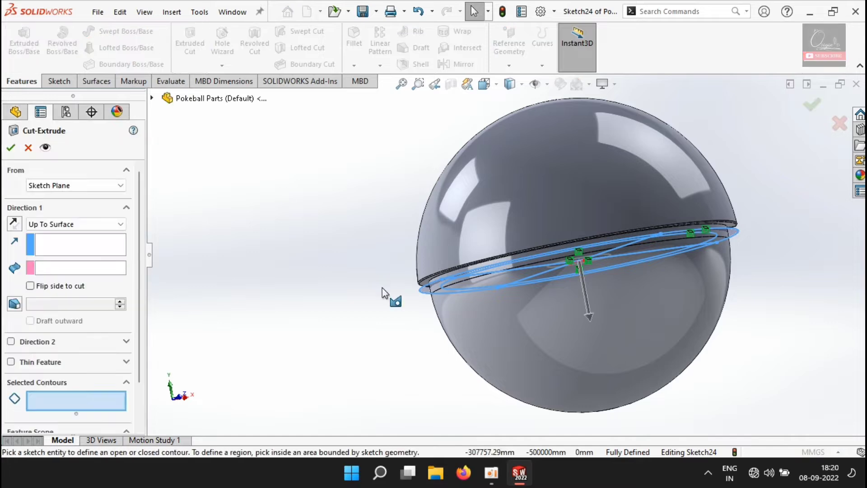
{"action": "left_click", "coordinate": [53, 225]}
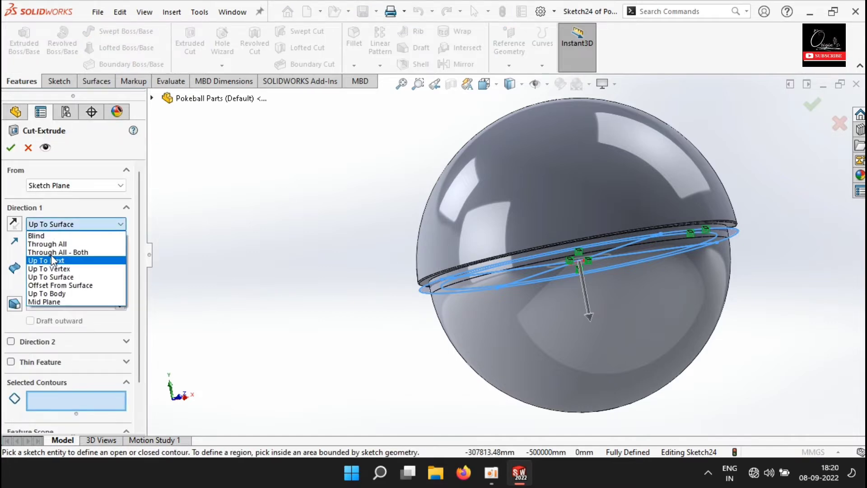
{"action": "left_click", "coordinate": [57, 285]}
{"action": "left_click", "coordinate": [493, 326]}
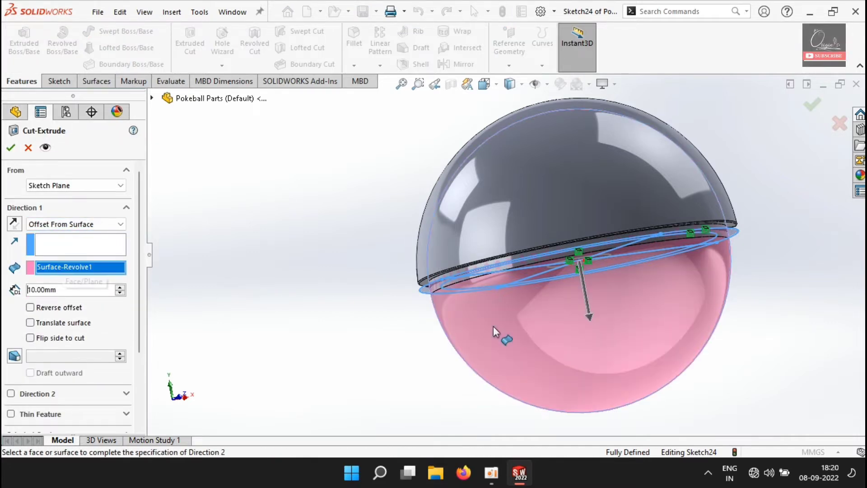
- Enable Direction 2 of the cut as Offset From Surface, also referencing Surface-Revolve1
{"action": "scroll", "coordinate": [27, 253], "scroll_direction": "down", "scroll_amount": 3}
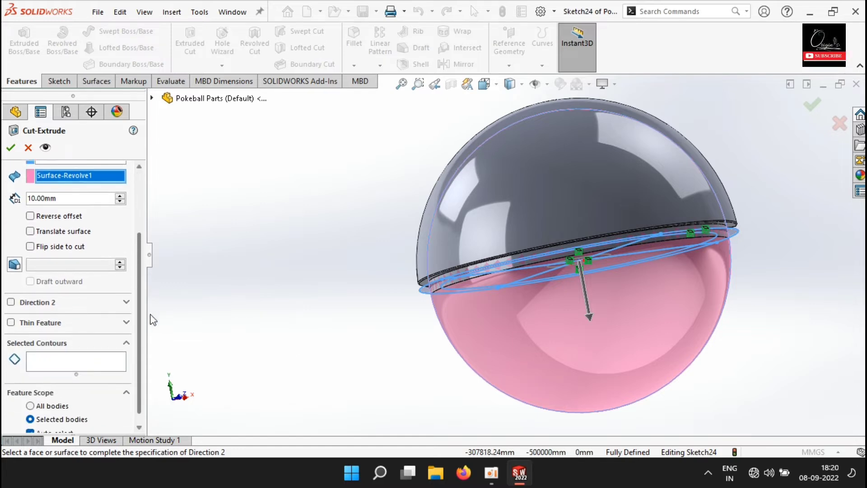
{"action": "left_click", "coordinate": [11, 298]}
{"action": "left_click", "coordinate": [40, 313]}
{"action": "left_click", "coordinate": [69, 367]}
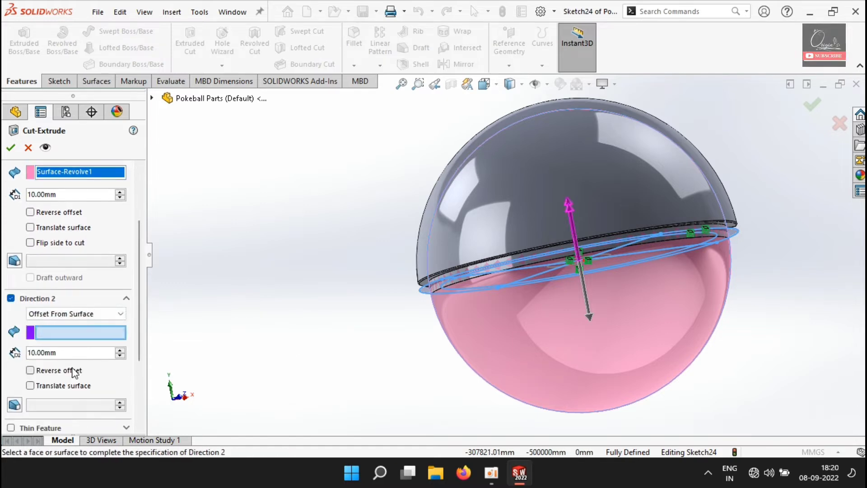
{"action": "left_click", "coordinate": [471, 329]}
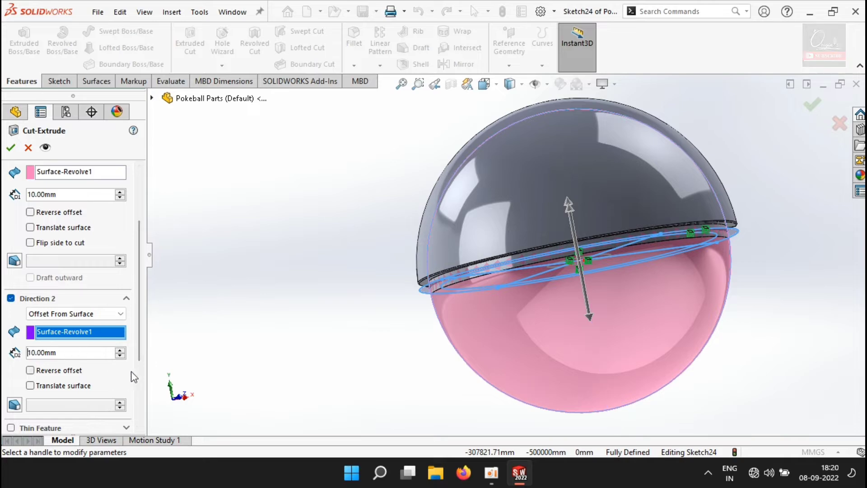
- Select the four narrow strip regions between the inner and outer rim circles as the cut's contours
{"action": "scroll", "coordinate": [79, 381], "scroll_direction": "down", "scroll_amount": 3}
{"action": "left_click", "coordinate": [76, 368]}
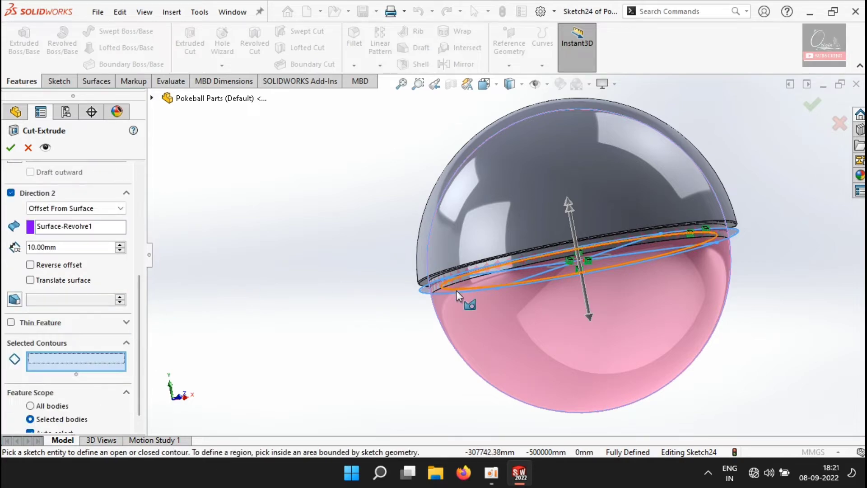
{"action": "scroll", "coordinate": [456, 291], "scroll_direction": "down", "scroll_amount": 10}
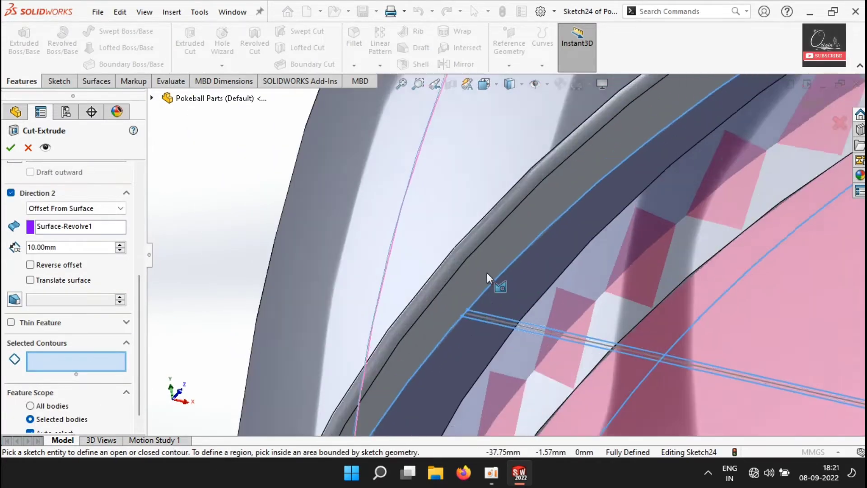
{"action": "scroll", "coordinate": [511, 343], "scroll_direction": "down", "scroll_amount": 5}
{"action": "left_click", "coordinate": [521, 323]}
{"action": "scroll", "coordinate": [521, 321], "scroll_direction": "up", "scroll_amount": 10}
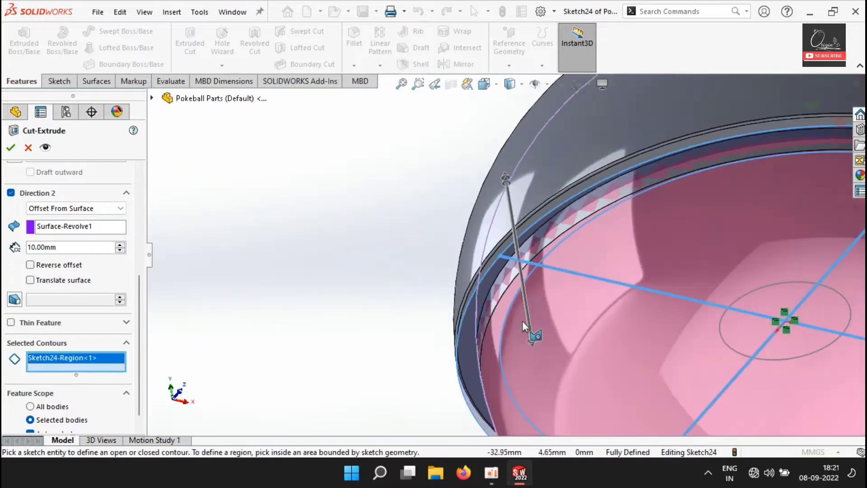
{"action": "scroll", "coordinate": [673, 211], "scroll_direction": "up", "scroll_amount": 5}
{"action": "scroll", "coordinate": [641, 213], "scroll_direction": "down", "scroll_amount": 10}
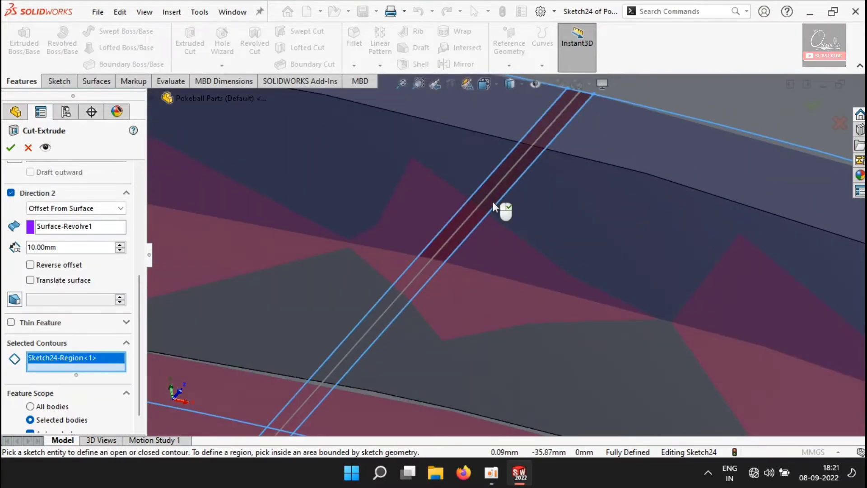
{"action": "left_click", "coordinate": [492, 202]}
{"action": "scroll", "coordinate": [495, 217], "scroll_direction": "up", "scroll_amount": 10}
{"action": "scroll", "coordinate": [505, 316], "scroll_direction": "down", "scroll_amount": 15}
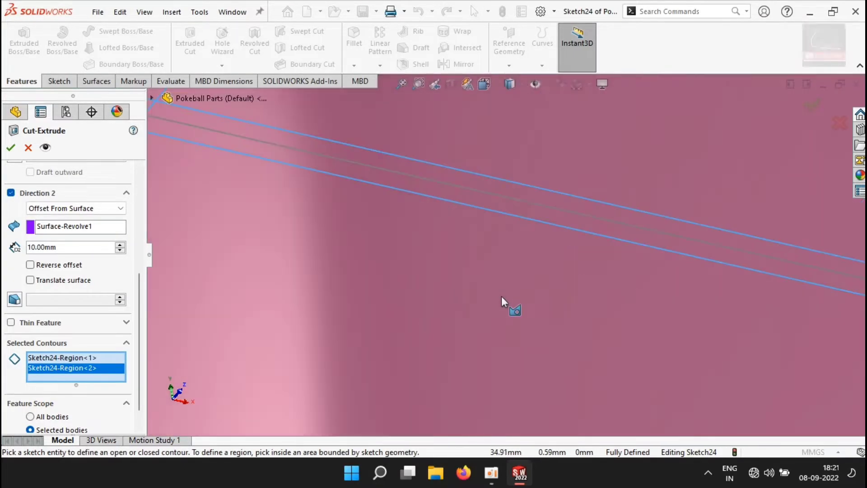
{"action": "left_click", "coordinate": [520, 210]}
{"action": "scroll", "coordinate": [518, 216], "scroll_direction": "up", "scroll_amount": 10}
{"action": "scroll", "coordinate": [338, 357], "scroll_direction": "down", "scroll_amount": 15}
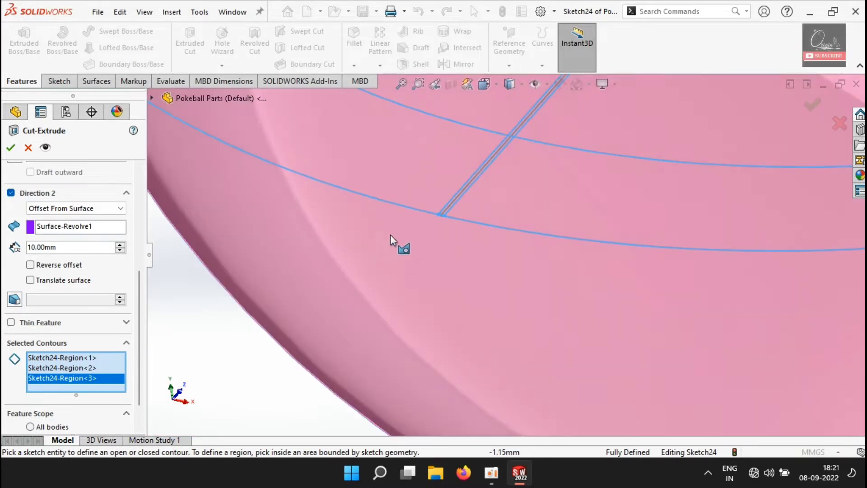
{"action": "scroll", "coordinate": [499, 185], "scroll_direction": "down", "scroll_amount": 4}
{"action": "left_click", "coordinate": [500, 190]}
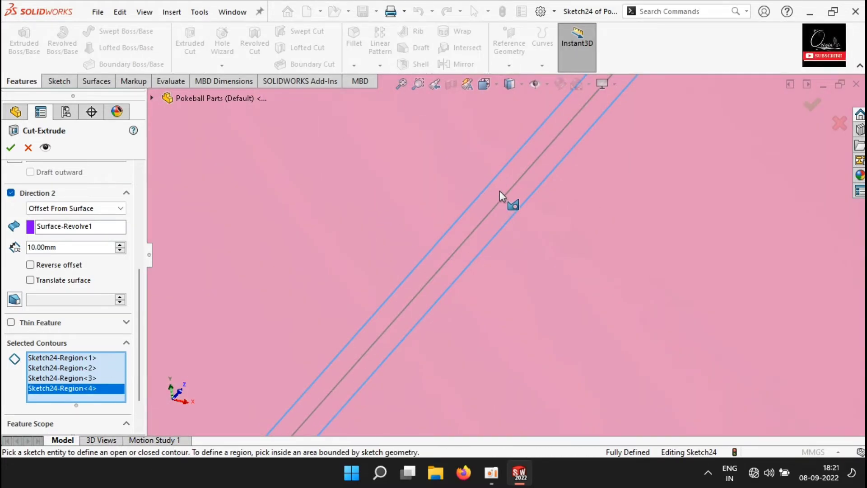
- Set the offset distance to 1.5 mm for both directions of the cut
{"action": "type", "text": "1.5"}
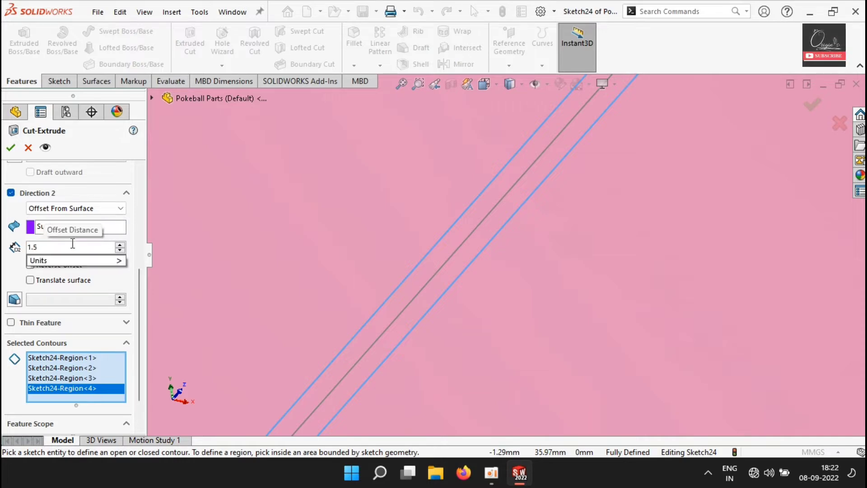
{"action": "key", "text": "Return"}
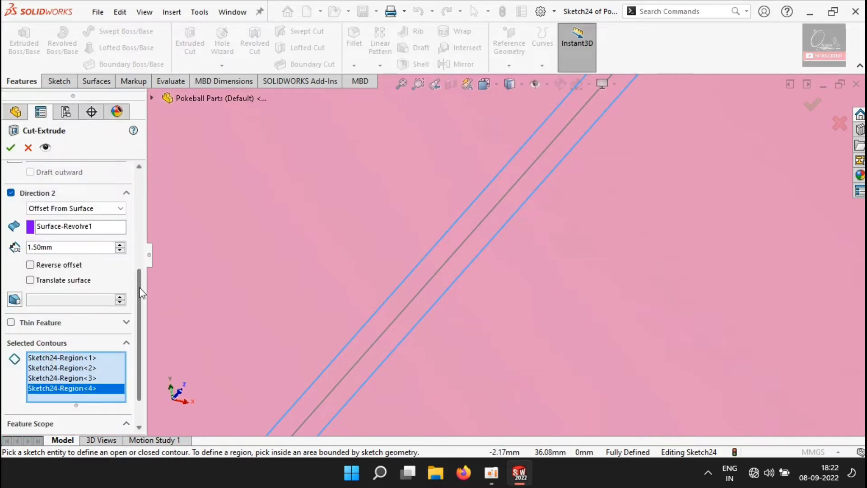
{"action": "left_click_drag", "start_coordinate": [140, 292], "coordinate": [100, 224]}
{"action": "double_click", "coordinate": [80, 232]}
{"action": "type", "text": "1.5"}
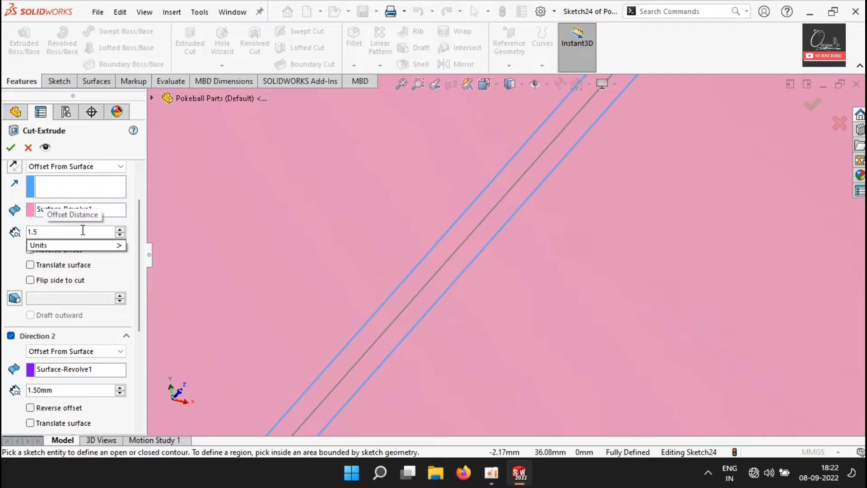
{"action": "key", "text": "Return"}
{"action": "left_click_drag", "start_coordinate": [139, 209], "coordinate": [139, 190]}
- Examine the cut preview around the rim from the side and from below
{"action": "scroll", "coordinate": [362, 245], "scroll_direction": "up", "scroll_amount": 5}
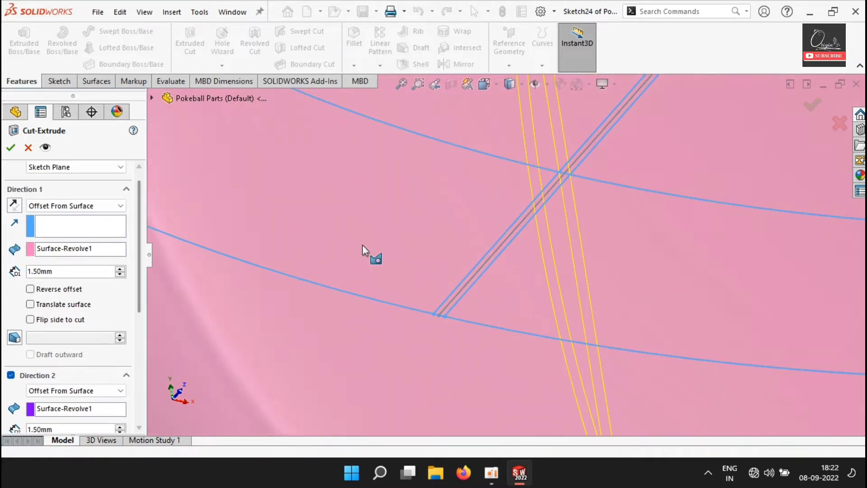
{"action": "scroll", "coordinate": [364, 246], "scroll_direction": "up", "scroll_amount": 8}
{"action": "mouse_move", "coordinate": [370, 239]}
{"action": "middle_mouse_down"}
{"action": "mouse_move", "coordinate": [334, 178]}
{"action": "mouse_move", "coordinate": [338, 146]}
{"action": "middle_mouse_up"}
{"action": "scroll", "coordinate": [437, 189], "scroll_direction": "down", "scroll_amount": 8}
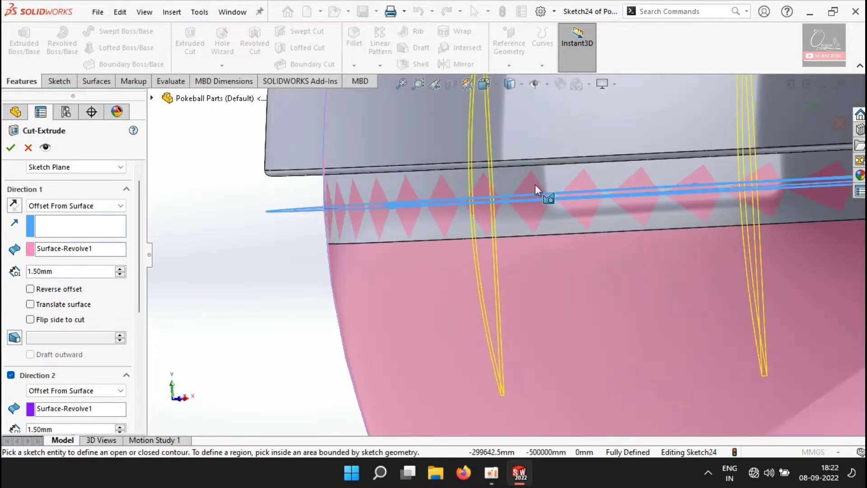
{"action": "scroll", "coordinate": [535, 184], "scroll_direction": "up", "scroll_amount": 10}
{"action": "middle_click_drag", "start_coordinate": [596, 206], "coordinate": [507, 270]}
{"action": "scroll", "coordinate": [508, 271], "scroll_direction": "down", "scroll_amount": 3}
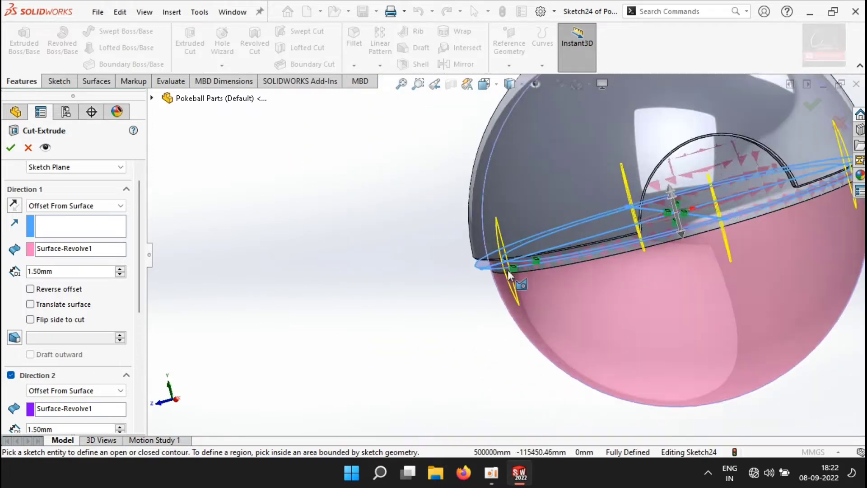
{"action": "scroll", "coordinate": [497, 280], "scroll_direction": "down", "scroll_amount": 4}
{"action": "middle_click_drag", "start_coordinate": [326, 338], "coordinate": [318, 285]}
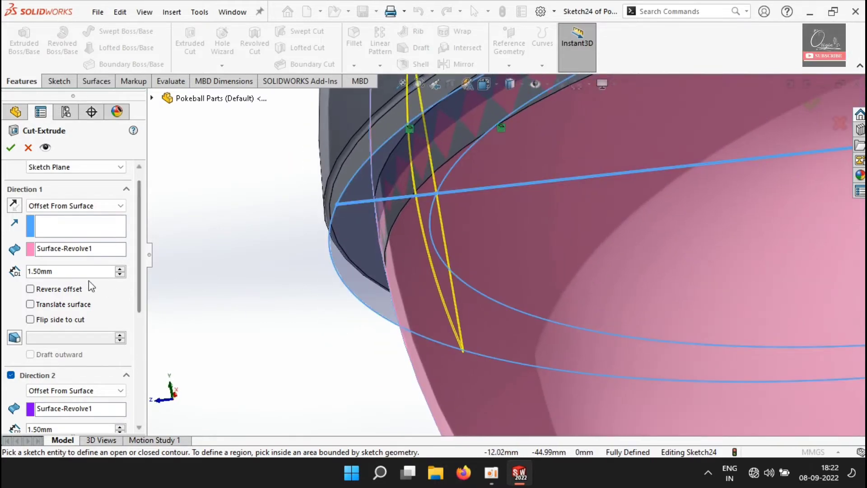
- Accept the rim groove cut and hide the Surface-Revolve1 surface body
{"action": "left_click", "coordinate": [11, 148]}
{"action": "right_click", "coordinate": [533, 286]}
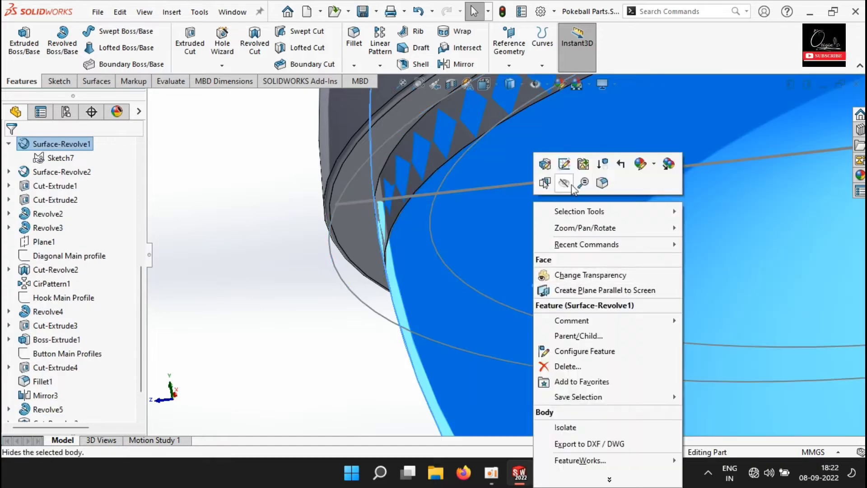
{"action": "left_click", "coordinate": [567, 183]}
- Examine the cut grooves around the upper half's rim from below and from the side
{"action": "middle_click_drag", "start_coordinate": [400, 296], "coordinate": [379, 336]}
{"action": "scroll", "coordinate": [388, 311], "scroll_direction": "up", "scroll_amount": 4}
{"action": "middle_click_drag", "start_coordinate": [402, 289], "coordinate": [386, 225]}
{"action": "scroll", "coordinate": [384, 218], "scroll_direction": "up", "scroll_amount": 2}
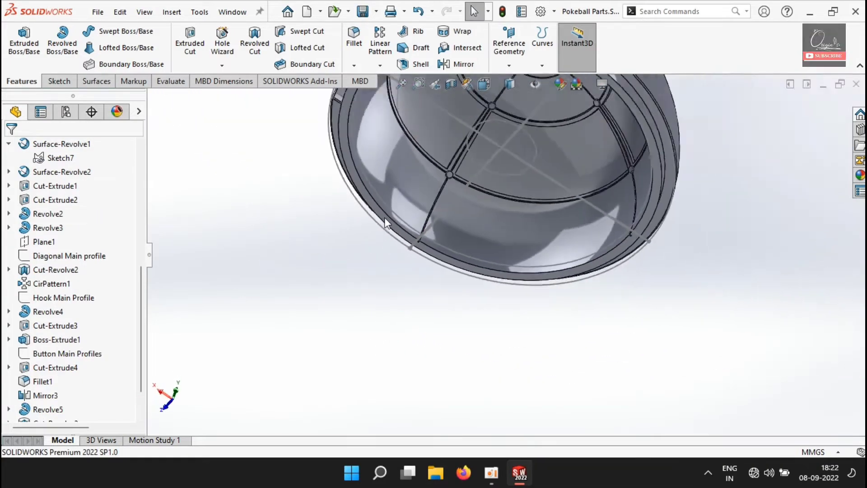
{"action": "scroll", "coordinate": [421, 228], "scroll_direction": "down", "scroll_amount": 6}
{"action": "middle_click_drag", "start_coordinate": [560, 267], "coordinate": [475, 297]}
{"action": "scroll", "coordinate": [485, 291], "scroll_direction": "up", "scroll_amount": 6}
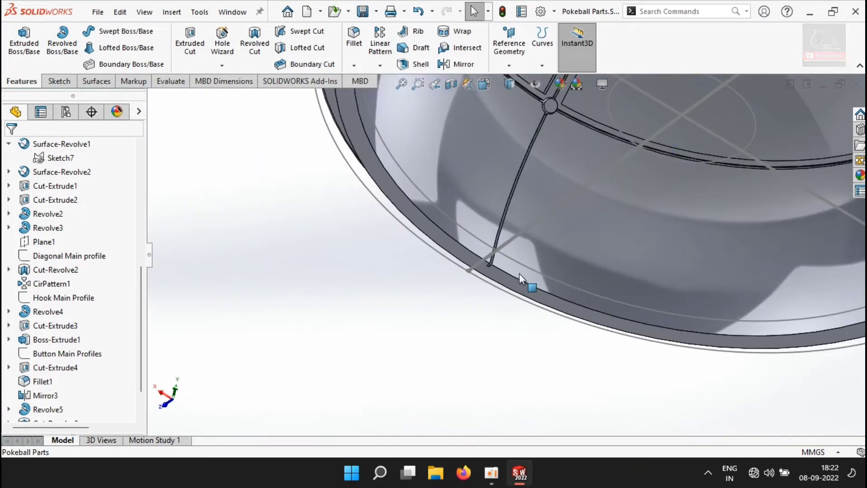
{"action": "middle_click_drag", "start_coordinate": [519, 273], "coordinate": [542, 224]}
{"action": "scroll", "coordinate": [542, 224], "scroll_direction": "up", "scroll_amount": 4}
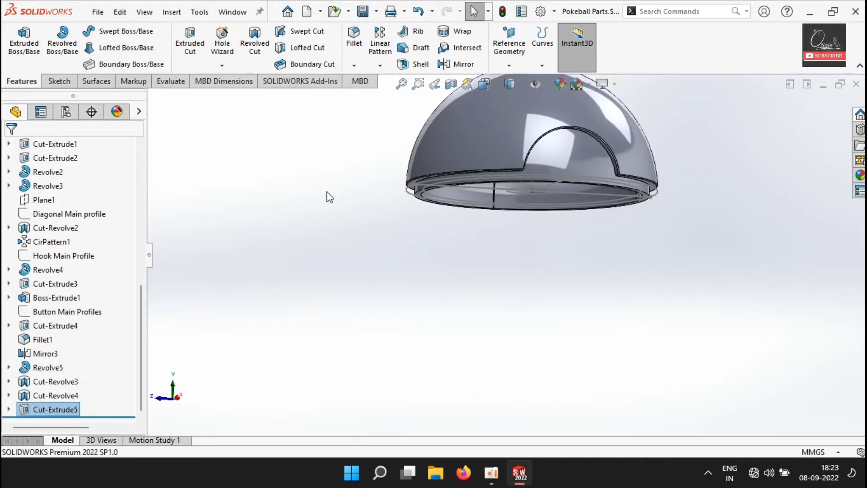
- Start a new sketch on the Front Plane and show the Hook Main Profile sketch as a reference
{"action": "scroll", "coordinate": [59, 221], "scroll_direction": "up", "scroll_amount": 10}
{"action": "left_click", "coordinate": [52, 297]}
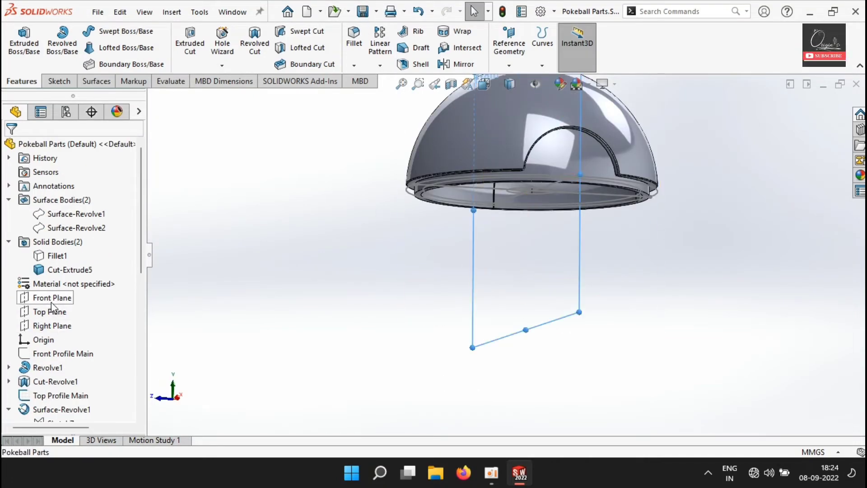
{"action": "left_click", "coordinate": [60, 288]}
{"action": "scroll", "coordinate": [45, 338], "scroll_direction": "down", "scroll_amount": 8}
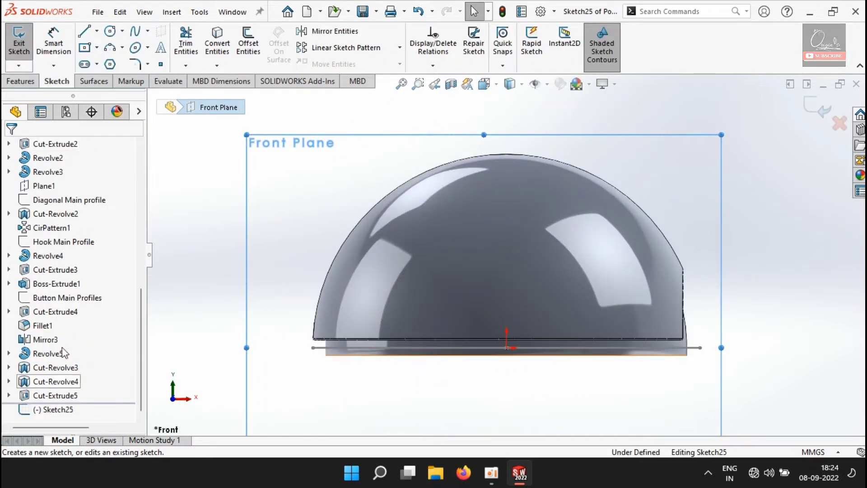
{"action": "right_click", "coordinate": [66, 242]}
{"action": "left_click", "coordinate": [77, 220]}
{"action": "scroll", "coordinate": [396, 290], "scroll_direction": "down", "scroll_amount": 2}
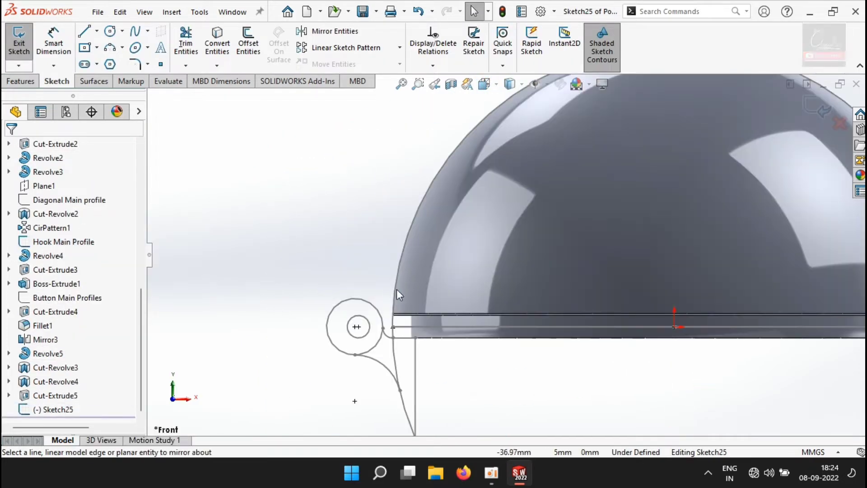
- Convert the Hook Main Profile's circles, arcs, lines and main body arc into entities of the new sketch
{"action": "left_click", "coordinate": [396, 290]}
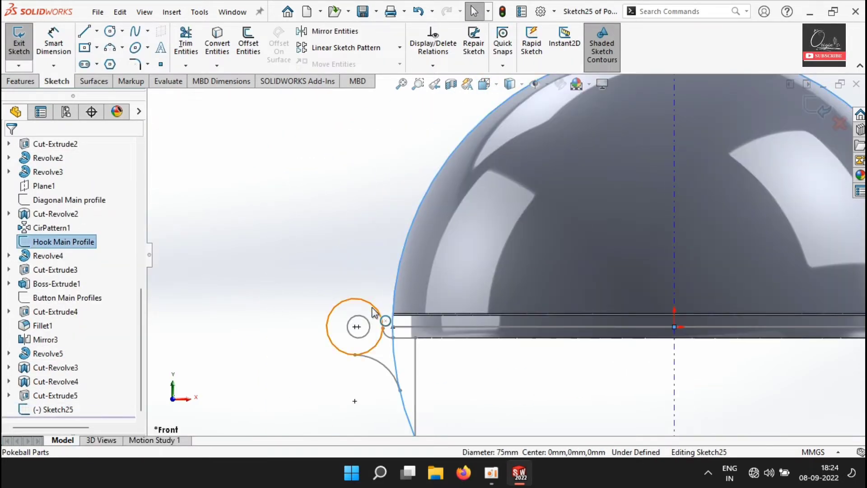
{"action": "left_click", "coordinate": [383, 361]}
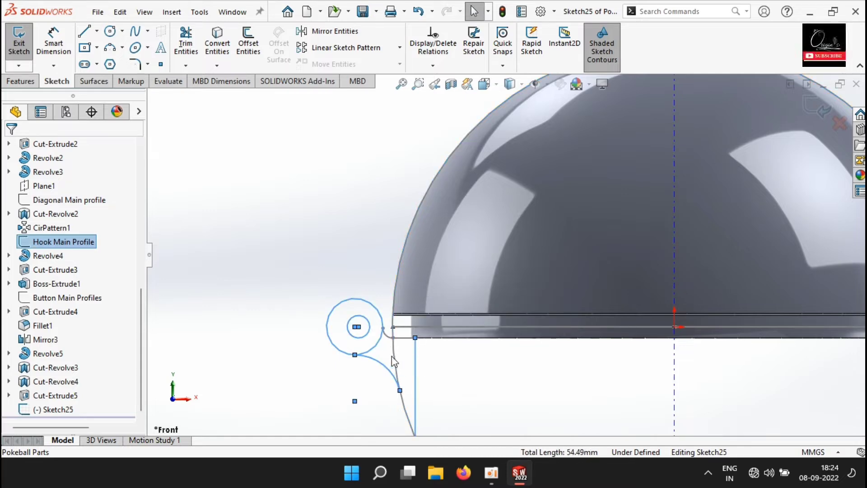
{"action": "scroll", "coordinate": [391, 356], "scroll_direction": "down", "scroll_amount": 3}
{"action": "scroll", "coordinate": [459, 328], "scroll_direction": "up", "scroll_amount": 4}
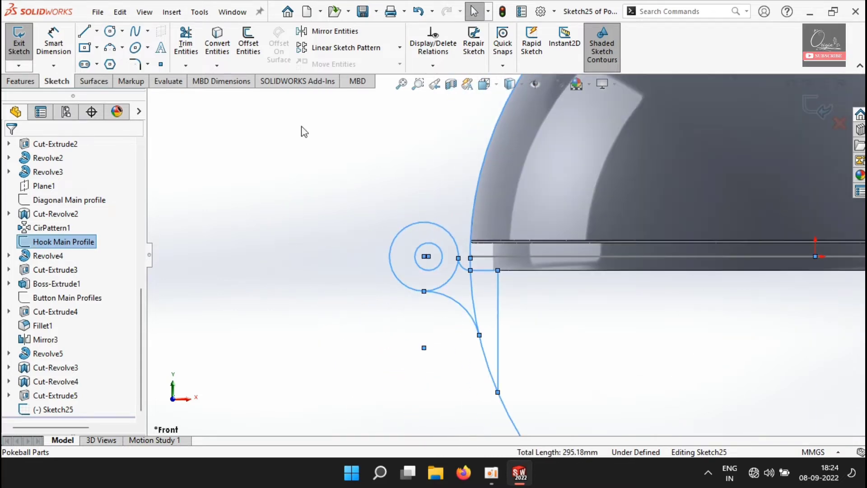
{"action": "left_click", "coordinate": [217, 42]}
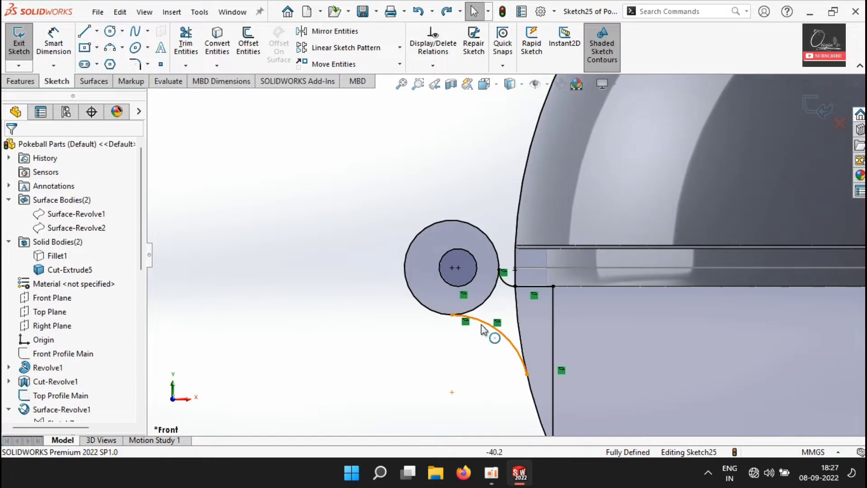
- Mirror the hook's outer circle, connecting arcs, lines and the body arc about the Top Plane, keeping the originals
{"action": "left_click", "coordinate": [481, 326]}
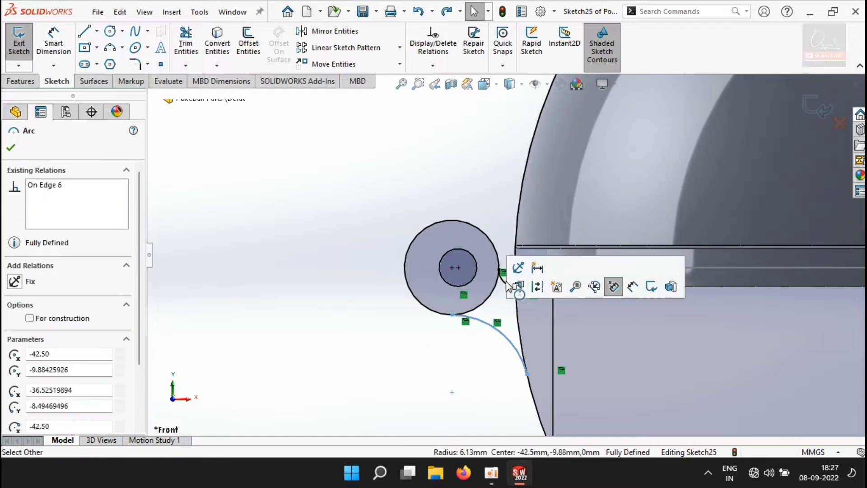
{"action": "left_click", "coordinate": [502, 279], "text": "ctrl"}
{"action": "left_click", "coordinate": [539, 286], "text": "ctrl"}
{"action": "left_click", "coordinate": [553, 311], "text": "ctrl"}
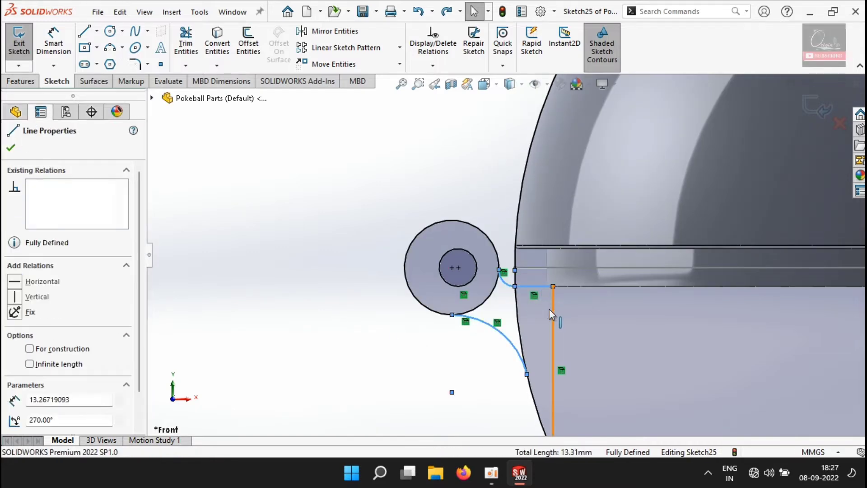
{"action": "left_click", "coordinate": [492, 246], "text": "ctrl"}
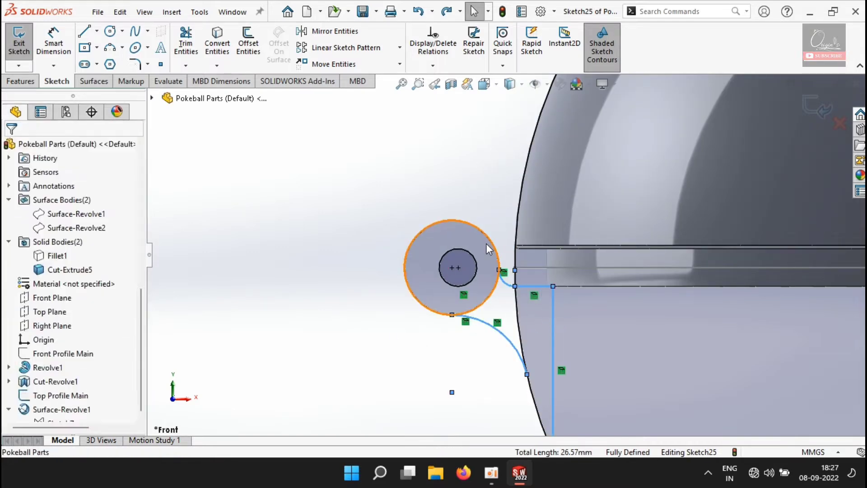
{"action": "left_click", "coordinate": [522, 214], "text": "ctrl"}
{"action": "left_click", "coordinate": [326, 31]}
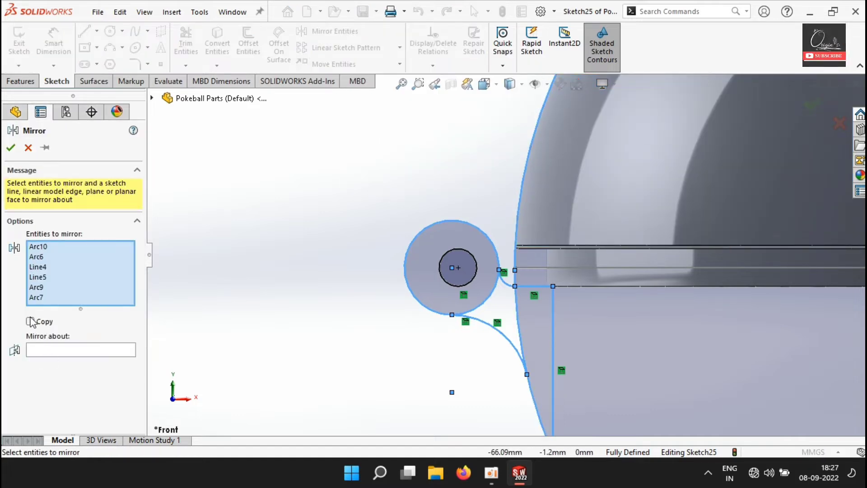
{"action": "left_click", "coordinate": [93, 349]}
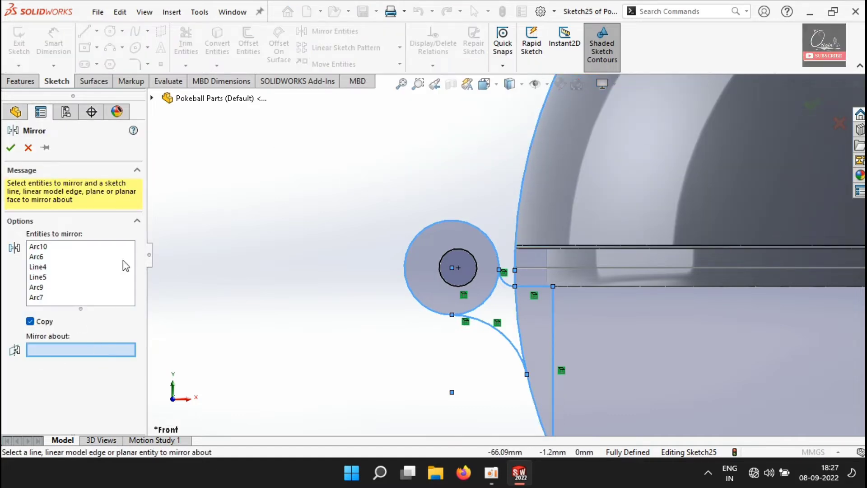
{"action": "left_click", "coordinate": [152, 98]}
{"action": "left_click", "coordinate": [217, 210]}
{"action": "left_click", "coordinate": [11, 148]}
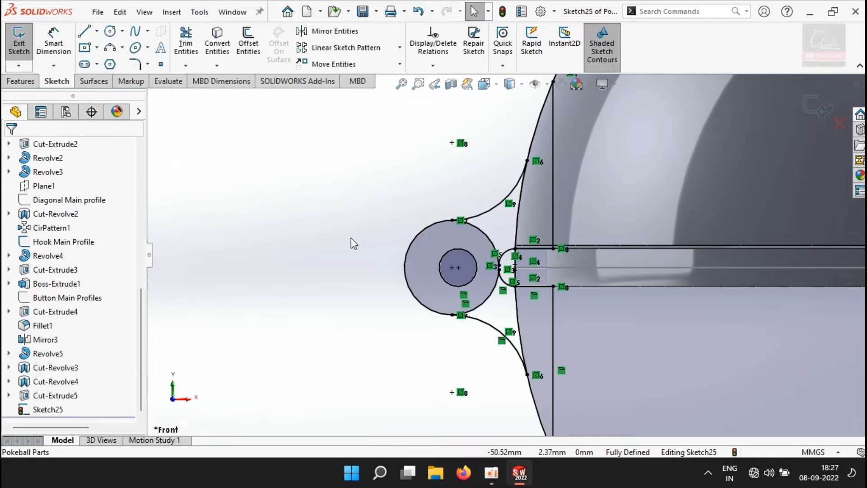
- Delete the small mirrored arc between the hook's outer circle and the body, above the centre plane
{"action": "scroll", "coordinate": [515, 256], "scroll_direction": "down", "scroll_amount": 3}
{"action": "scroll", "coordinate": [516, 253], "scroll_direction": "down", "scroll_amount": 3}
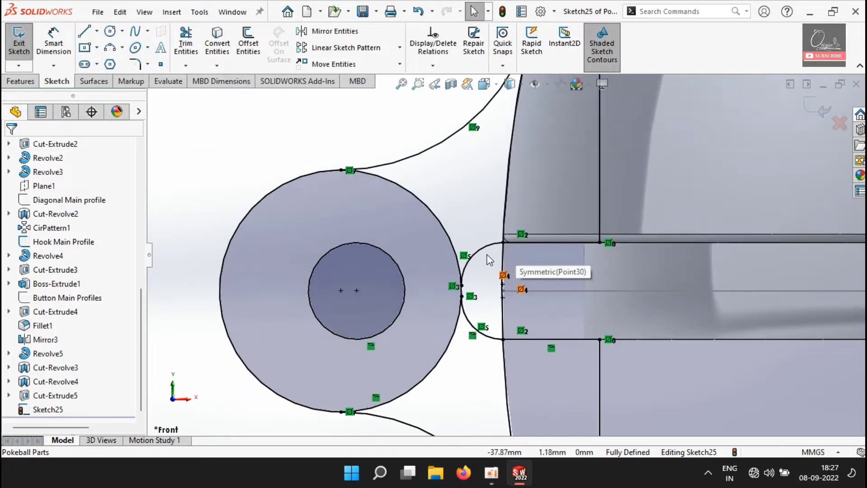
{"action": "left_click", "coordinate": [479, 256]}
{"action": "key", "text": "Delete"}
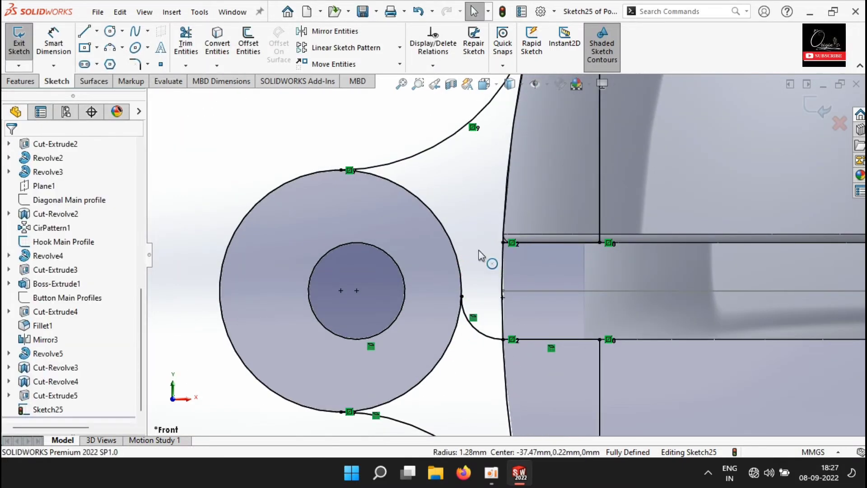
- Turn the original small arc, the lower connecting arc and the lower vertical line into construction geometry
{"action": "left_click", "coordinate": [482, 335]}
{"action": "scroll", "coordinate": [482, 335], "scroll_direction": "up", "scroll_amount": 2}
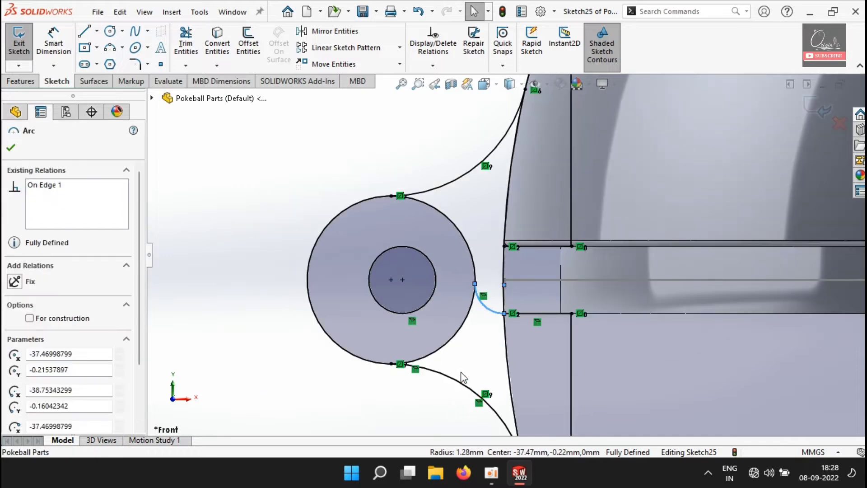
{"action": "left_click", "coordinate": [465, 389], "text": "ctrl"}
{"action": "left_click", "coordinate": [573, 378], "text": "ctrl"}
{"action": "left_click", "coordinate": [633, 342]}
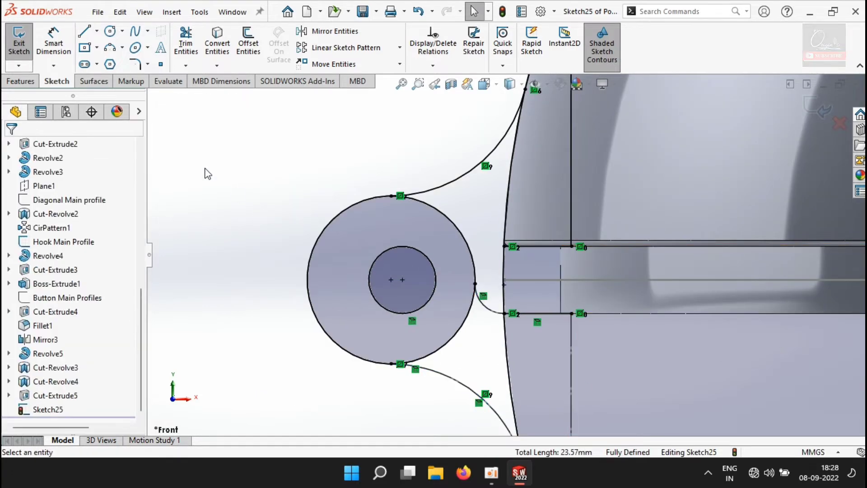
- Sketch a horizontal line from the mirrored rim line's outer end to the top of the hook's hole circle
{"action": "key", "text": "l"}
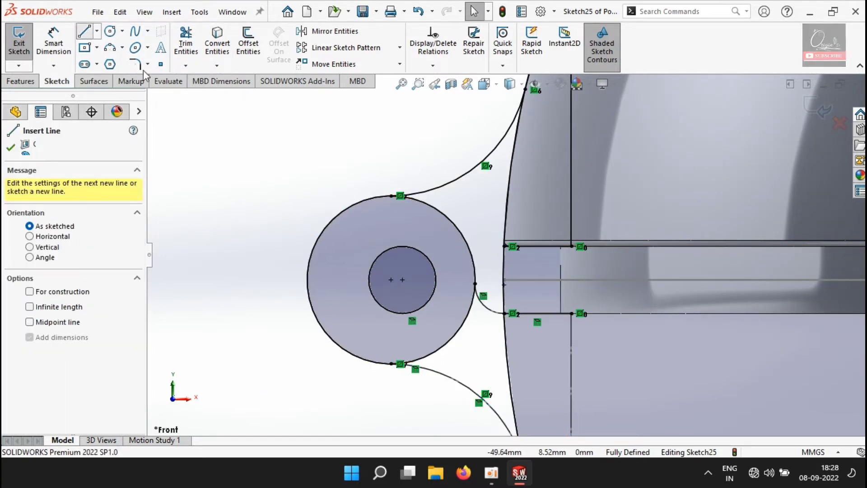
{"action": "left_click", "coordinate": [504, 247]}
{"action": "left_click", "coordinate": [402, 246]}
{"action": "key", "text": "Escape"}
- Draw a centerline from the hole's centre sloping down toward the body, ending on the hook's outer circle
{"action": "scroll", "coordinate": [454, 298], "scroll_direction": "down", "scroll_amount": 2}
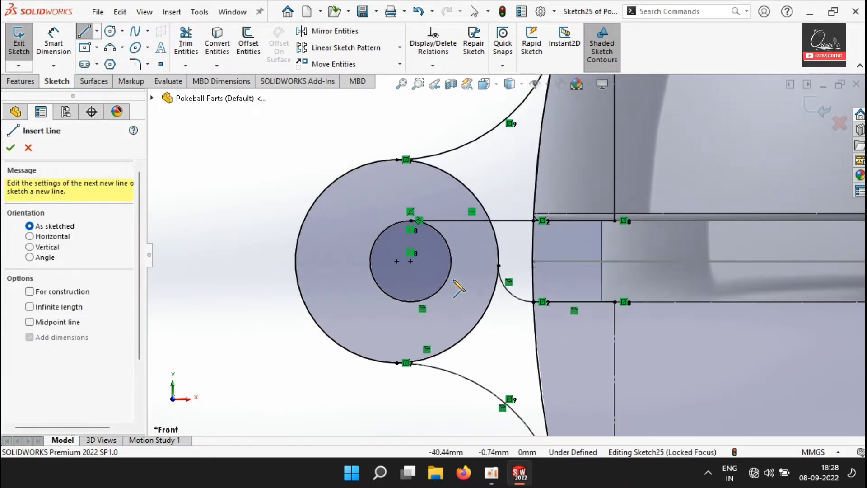
{"action": "left_click", "coordinate": [121, 31]}
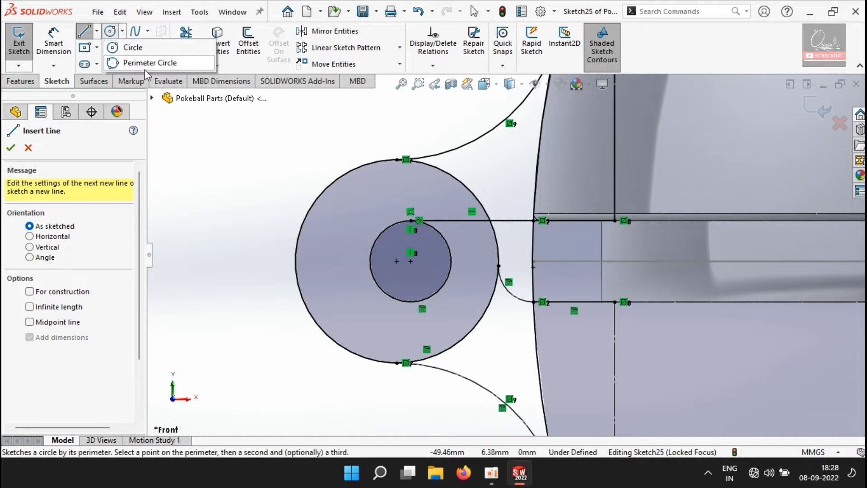
{"action": "left_click", "coordinate": [97, 31]}
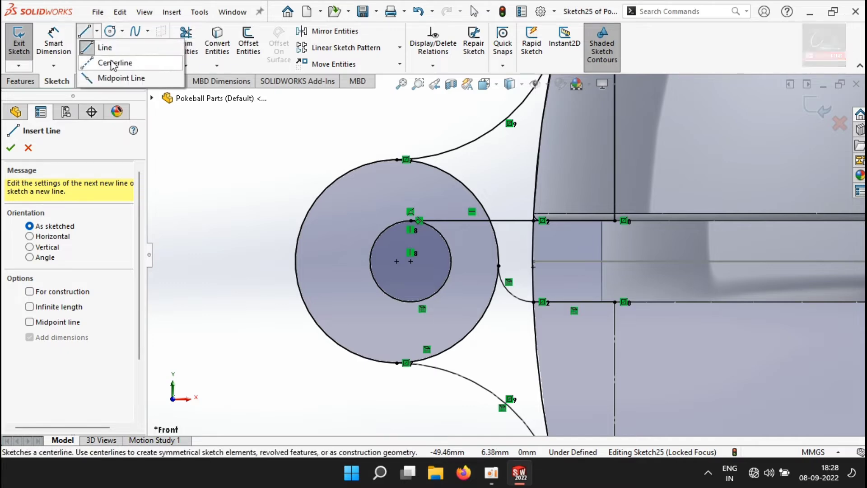
{"action": "left_click", "coordinate": [119, 62]}
{"action": "left_click", "coordinate": [411, 261]}
{"action": "left_click", "coordinate": [486, 308]}
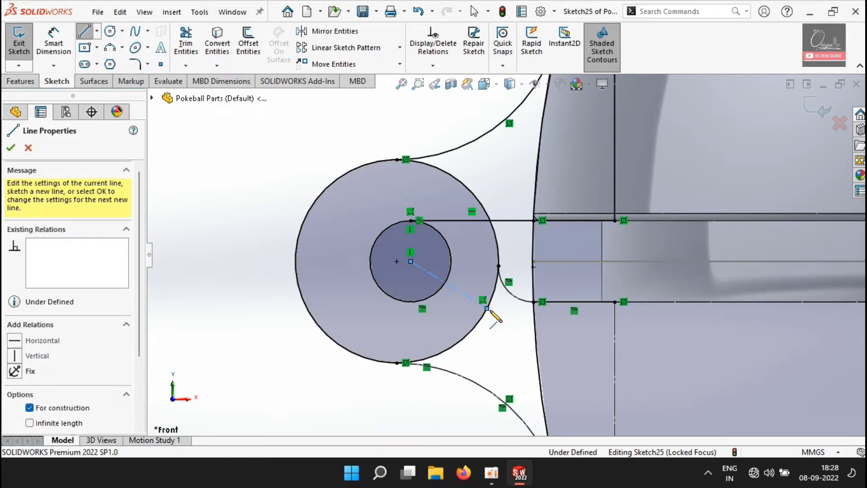
{"action": "key", "text": "Escape"}
- Dimension the centerline's angle below horizontal at the hole's centre as 22.5°
{"action": "left_click", "coordinate": [53, 42]}
{"action": "left_click", "coordinate": [450, 286]}
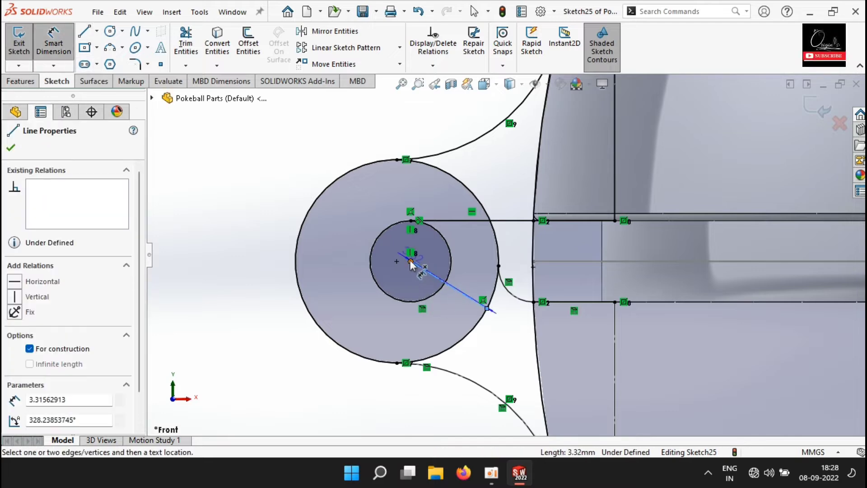
{"action": "left_click", "coordinate": [411, 261]}
{"action": "left_click", "coordinate": [472, 278]}
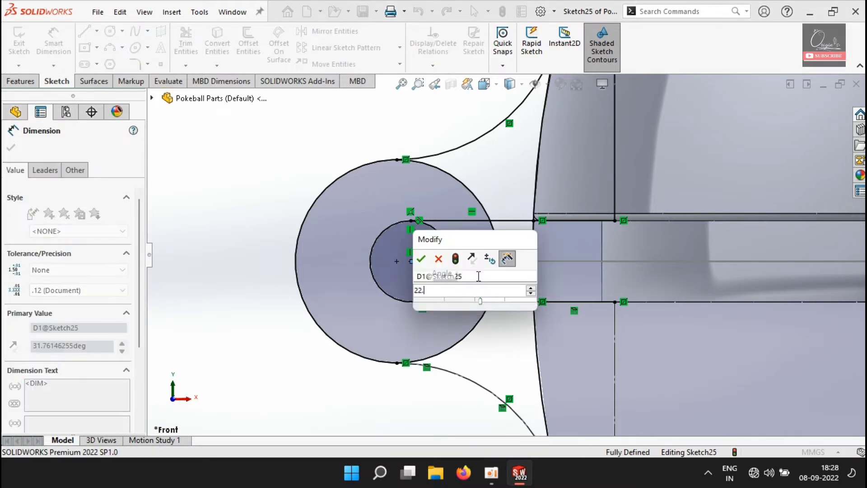
{"action": "key", "text": "Return"}
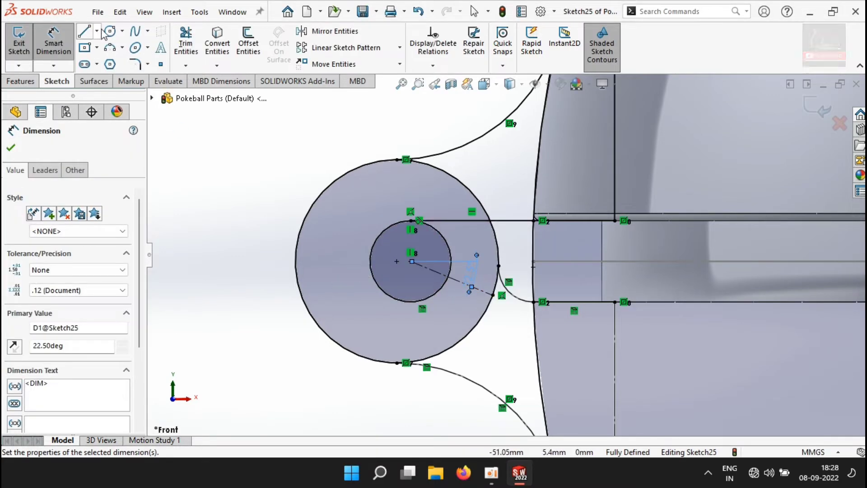
{"action": "left_click", "coordinate": [110, 32]}
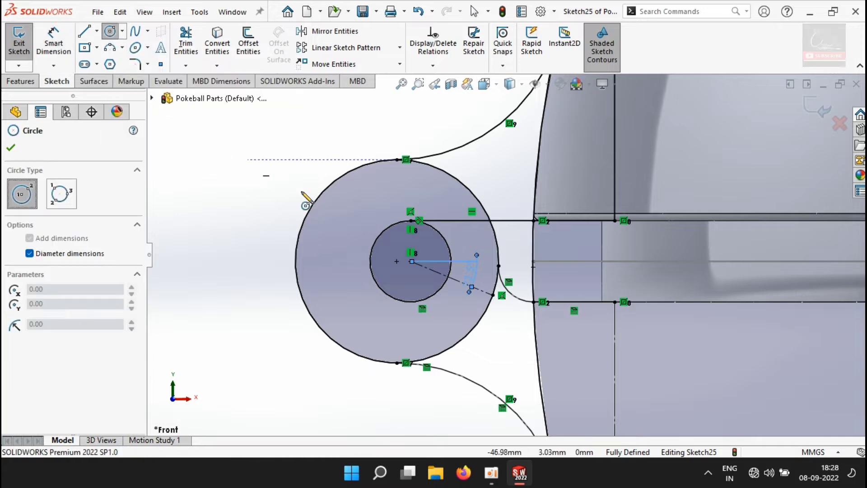
{"action": "left_click", "coordinate": [478, 289]}
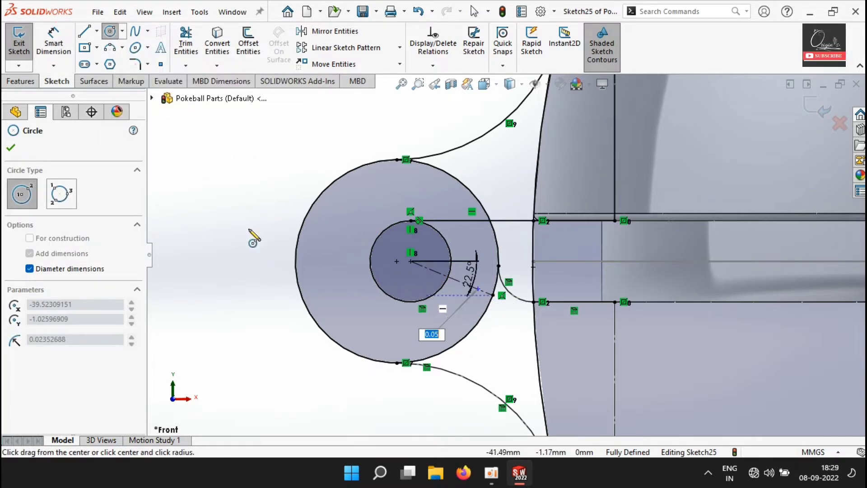
{"action": "key", "text": "Escape"}
- Sketch a circle centred on the angled centerline, between the hook's hole and outer circle
{"action": "left_click", "coordinate": [112, 32]}
{"action": "scroll", "coordinate": [472, 301], "scroll_direction": "down", "scroll_amount": 5}
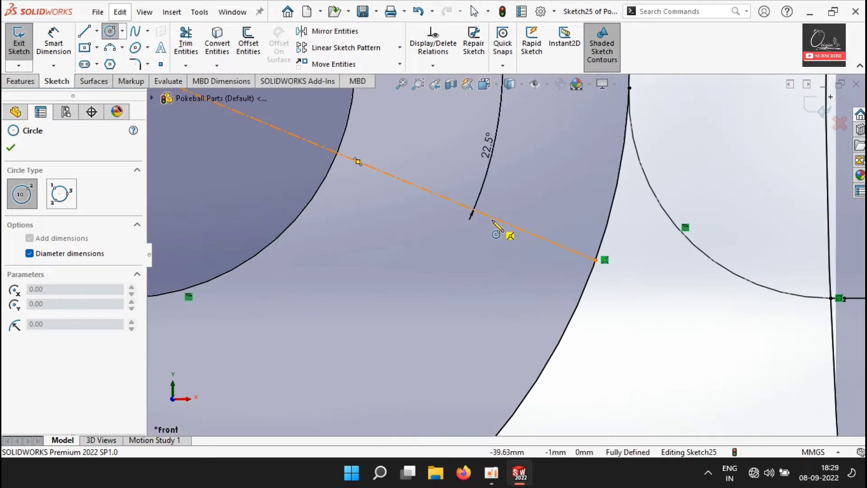
{"action": "left_click", "coordinate": [492, 219]}
{"action": "left_click", "coordinate": [474, 291]}
{"action": "key", "text": "Escape"}
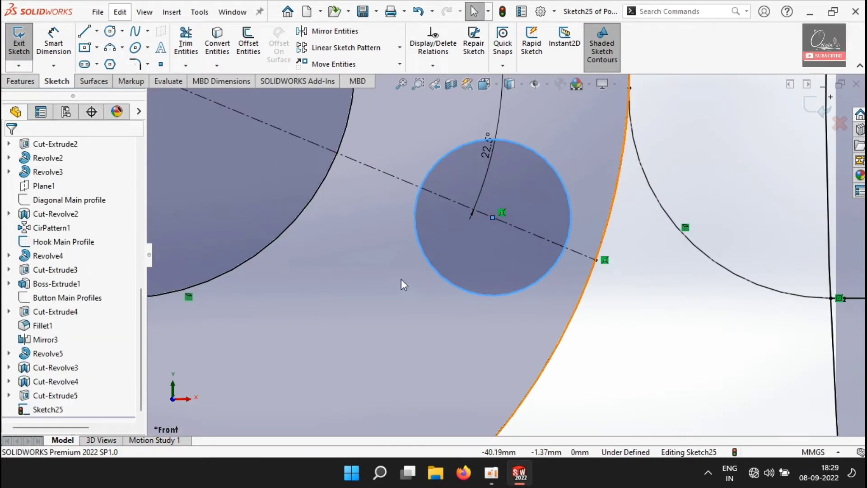
- Make the new circle tangent to both the hook's outer circle and its hole circle
{"action": "left_click", "coordinate": [563, 343], "text": "ctrl"}
{"action": "left_click", "coordinate": [694, 302]}
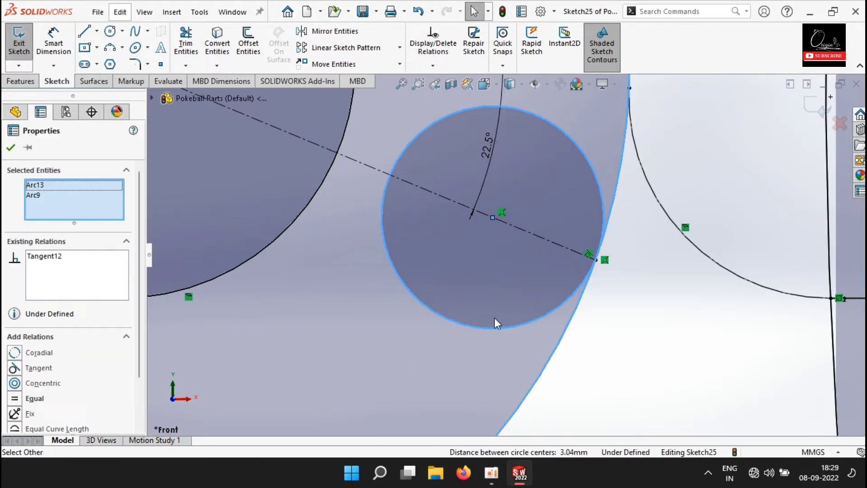
{"action": "left_click", "coordinate": [316, 188]}
{"action": "left_click", "coordinate": [383, 227], "text": "ctrl"}
{"action": "left_click", "coordinate": [514, 186]}
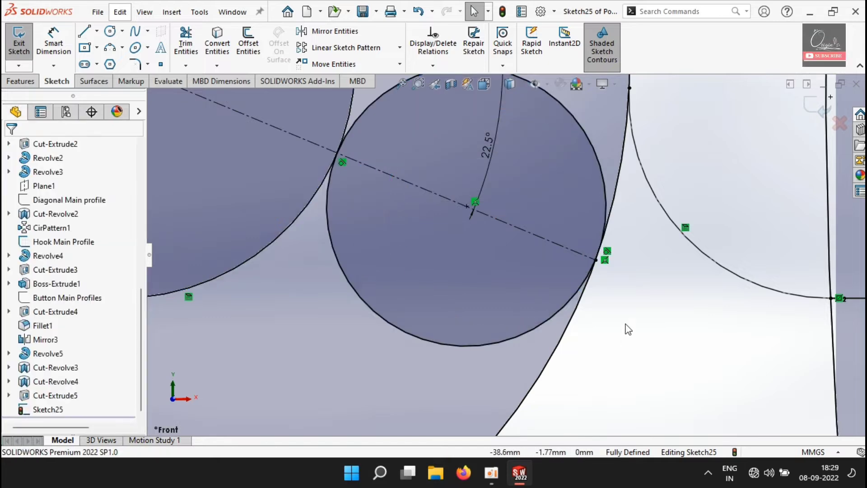
{"action": "scroll", "coordinate": [627, 328], "scroll_direction": "up", "scroll_amount": 3}
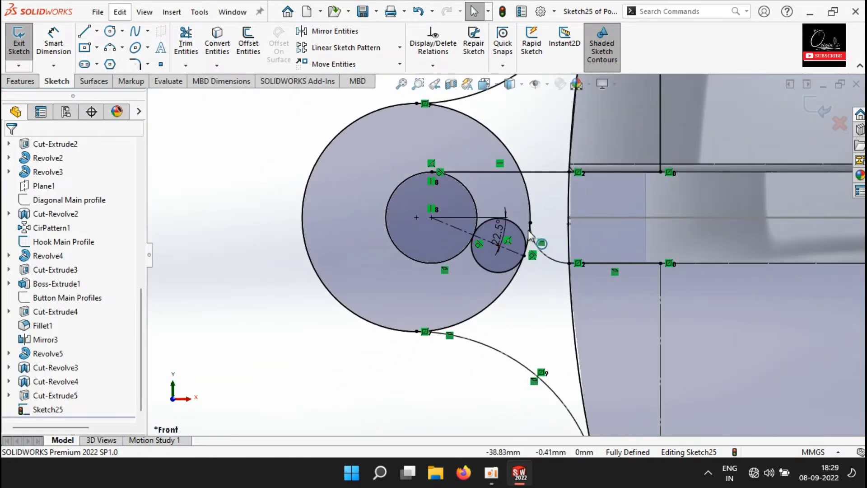
{"action": "left_click", "coordinate": [20, 81]}
{"action": "left_click", "coordinate": [243, 57]}
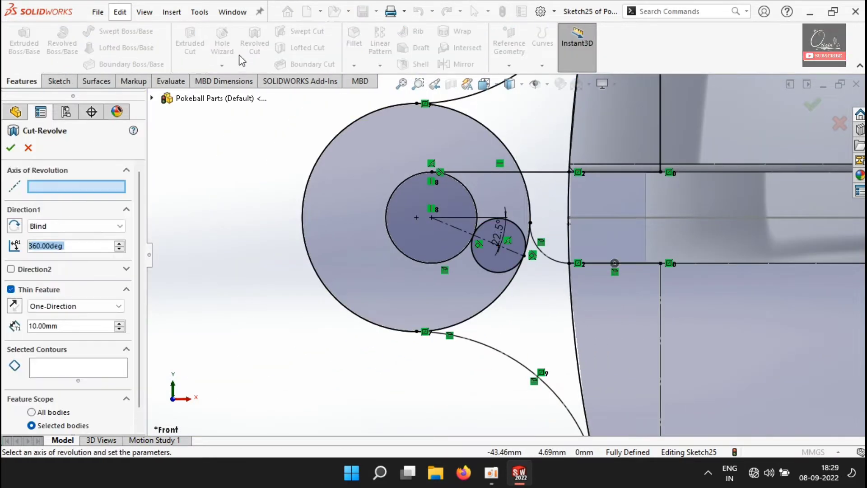
{"action": "left_click", "coordinate": [28, 148]}
- Start a Revolve from the hook sketch, selecting the ring, body-connecting region and small tip-circle regions as contours
{"action": "left_click", "coordinate": [62, 42]}
{"action": "left_click", "coordinate": [473, 135]}
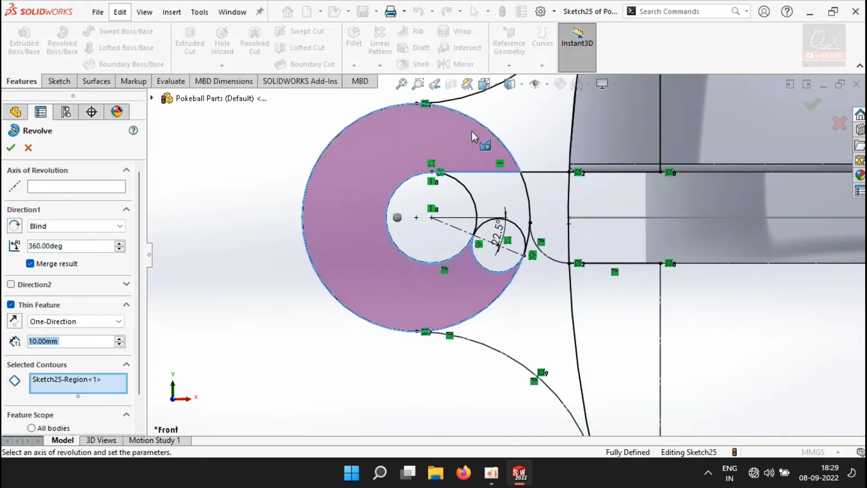
{"action": "left_click", "coordinate": [542, 136]}
{"action": "left_click", "coordinate": [503, 242]}
{"action": "left_click", "coordinate": [523, 260]}
{"action": "scroll", "coordinate": [545, 254], "scroll_direction": "up", "scroll_amount": 3}
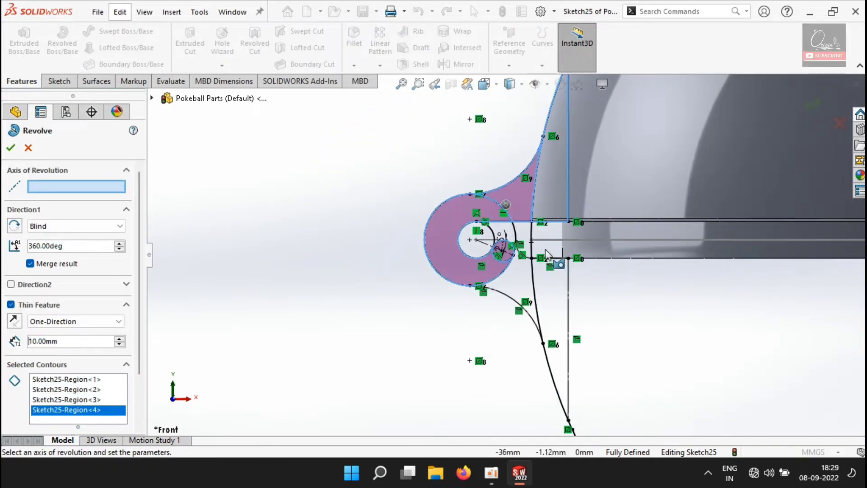
- Set the hook revolve to Mid Plane at 12° and turn off the thin feature
{"action": "left_click", "coordinate": [81, 231]}
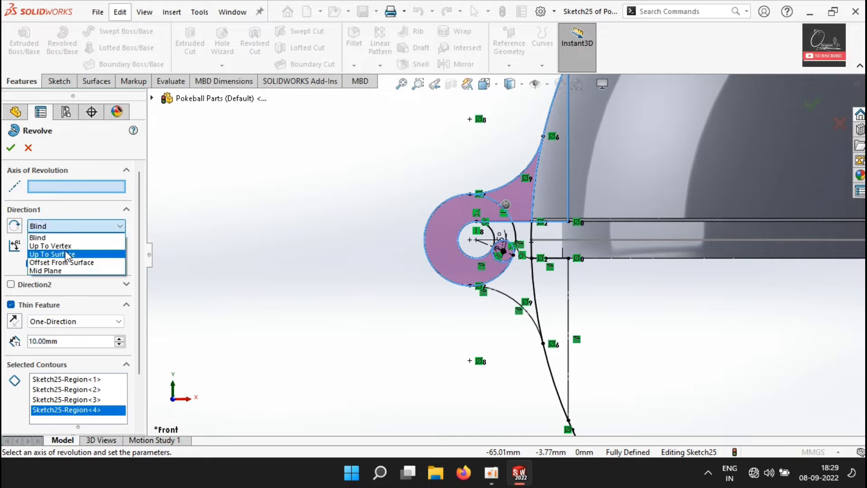
{"action": "left_click", "coordinate": [40, 265]}
{"action": "double_click", "coordinate": [58, 246]}
{"action": "type", "text": "12"}
{"action": "left_click", "coordinate": [11, 284]}
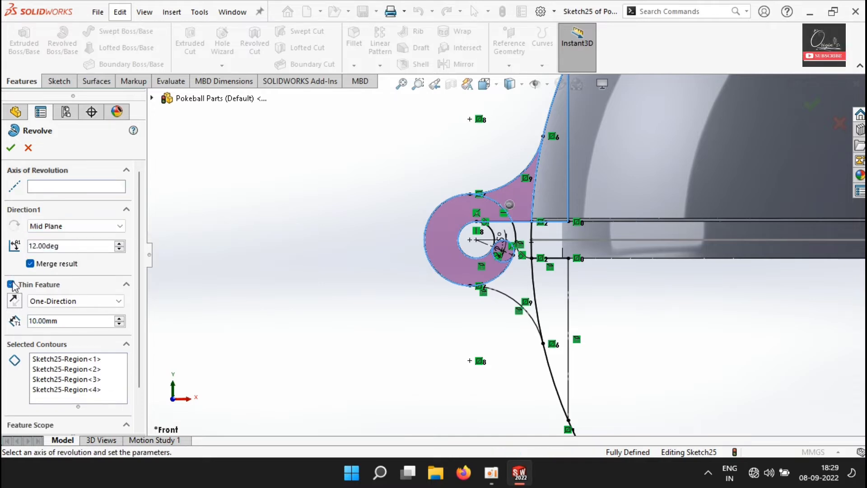
- Turn off automatic body selection for the hook revolve and select the Pokeball's upper half as the affected body
{"action": "scroll", "coordinate": [138, 423], "scroll_direction": "down", "scroll_amount": 1}
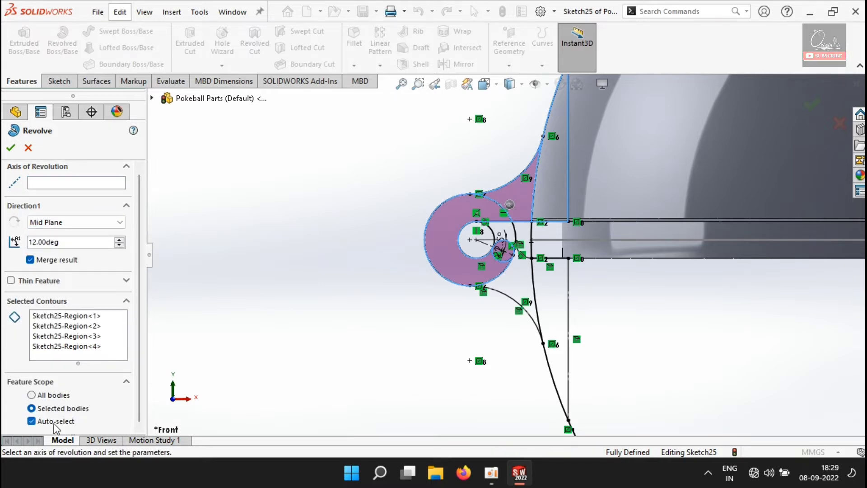
{"action": "left_click", "coordinate": [54, 422]}
{"action": "left_click", "coordinate": [610, 179]}
{"action": "mouse_move", "coordinate": [348, 147]}
{"action": "middle_mouse_down"}
{"action": "mouse_move", "coordinate": [382, 175]}
{"action": "mouse_move", "coordinate": [361, 181]}
{"action": "middle_mouse_up"}
{"action": "left_click_drag", "start_coordinate": [138, 258], "coordinate": [136, 217]}
- Use the vertical centre line of Front Profile Main as the revolve axis and finish the hook revolve
{"action": "left_click", "coordinate": [79, 188]}
{"action": "scroll", "coordinate": [407, 257], "scroll_direction": "up", "scroll_amount": 6}
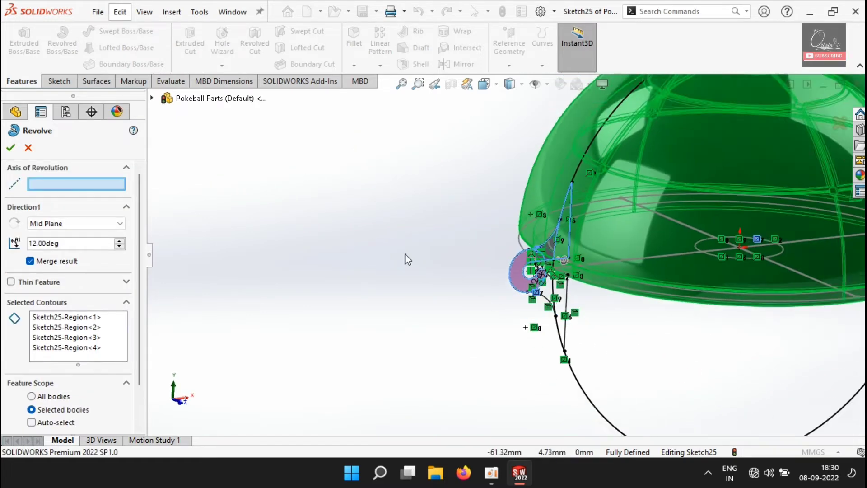
{"action": "mouse_move", "coordinate": [736, 337]}
{"action": "middle_mouse_down"}
{"action": "mouse_move", "coordinate": [720, 268]}
{"action": "mouse_move", "coordinate": [412, 241]}
{"action": "middle_mouse_up"}
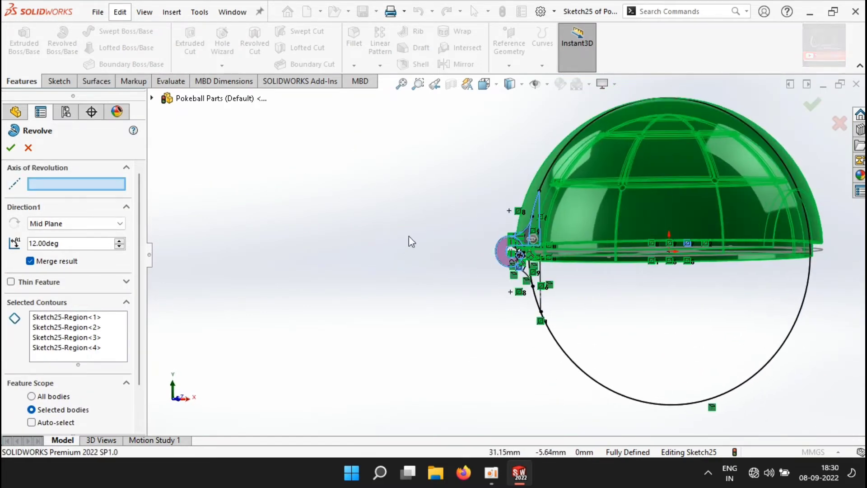
{"action": "left_click", "coordinate": [153, 98]}
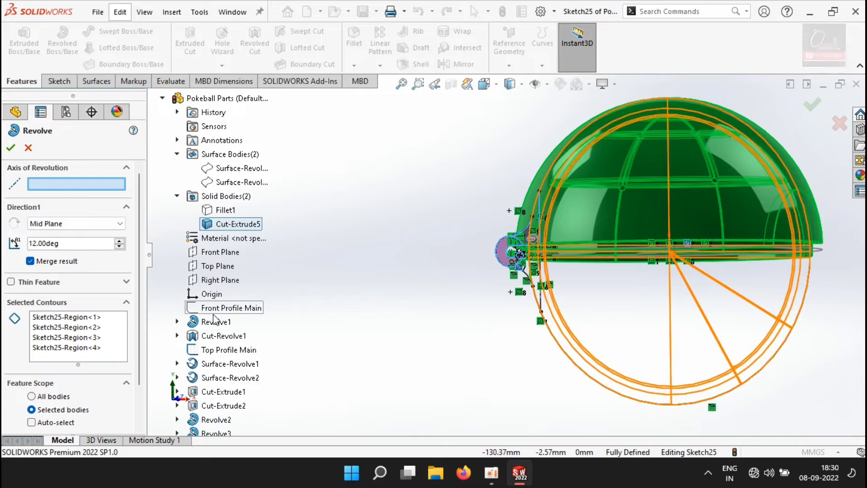
{"action": "left_click", "coordinate": [671, 310]}
{"action": "middle_click_drag", "start_coordinate": [427, 258], "coordinate": [560, 286]}
{"action": "scroll", "coordinate": [582, 291], "scroll_direction": "down", "scroll_amount": 7}
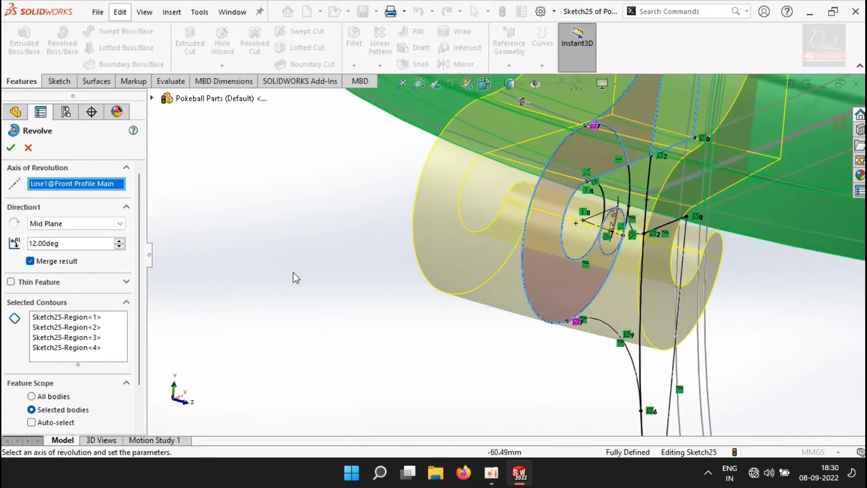
{"action": "left_click", "coordinate": [10, 147]}
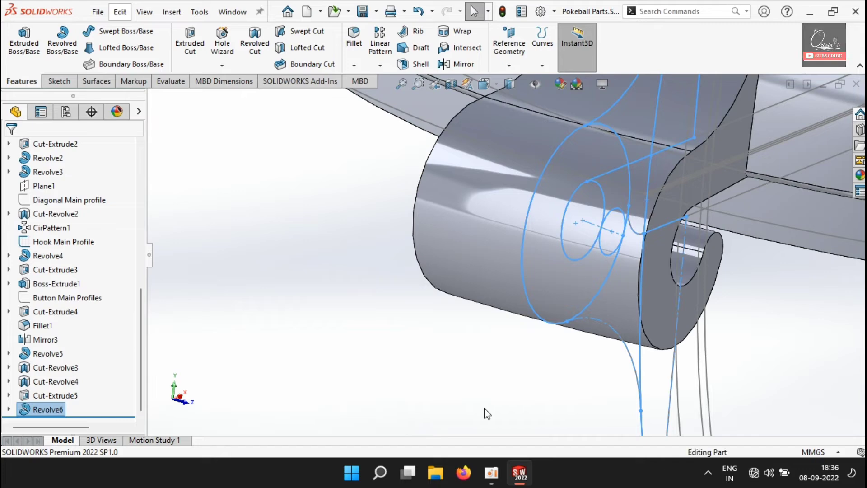
- Start a sketch on the Front Plane and convert the Hook Main Profile's 3 mm hole circle into it
{"action": "scroll", "coordinate": [474, 397], "scroll_direction": "up", "scroll_amount": 6}
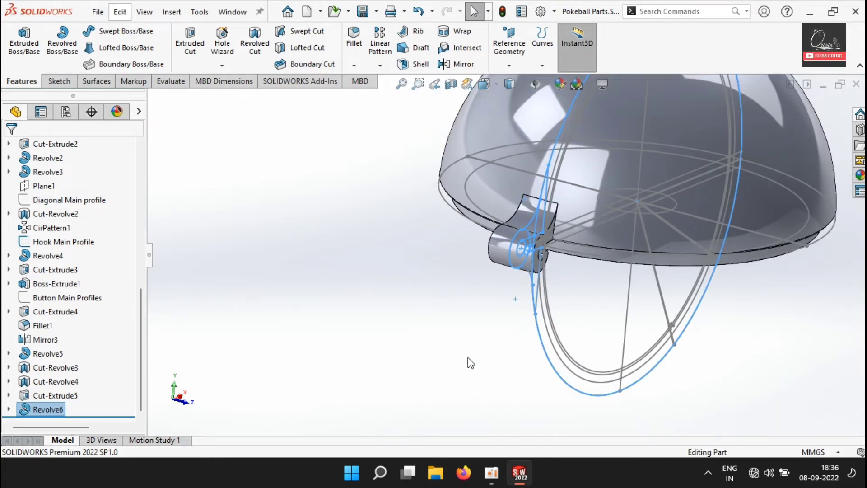
{"action": "left_click", "coordinate": [468, 358]}
{"action": "middle_click_drag", "start_coordinate": [425, 330], "coordinate": [376, 314]}
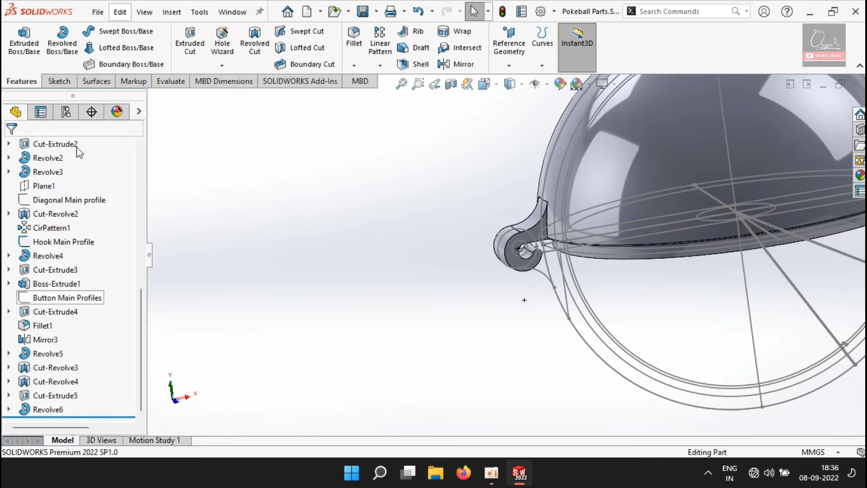
{"action": "scroll", "coordinate": [54, 176], "scroll_direction": "up", "scroll_amount": 10}
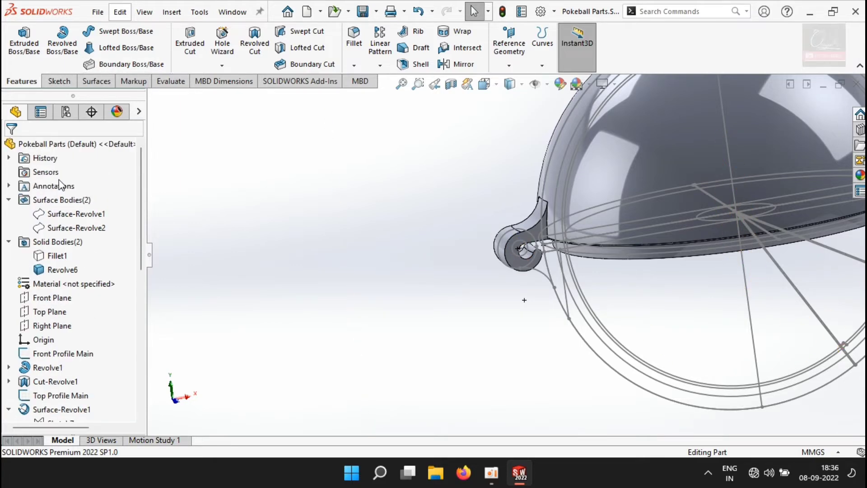
{"action": "left_click", "coordinate": [60, 302]}
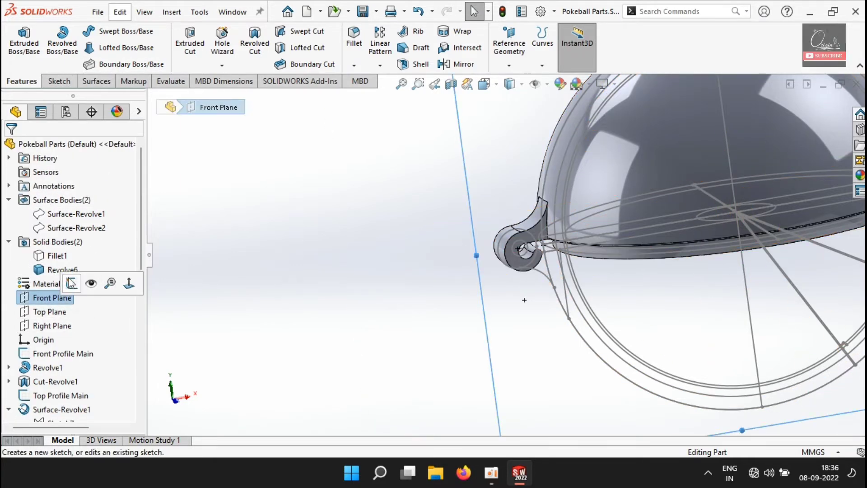
{"action": "left_click", "coordinate": [72, 283]}
{"action": "scroll", "coordinate": [340, 253], "scroll_direction": "down", "scroll_amount": 7}
{"action": "left_click", "coordinate": [449, 259]}
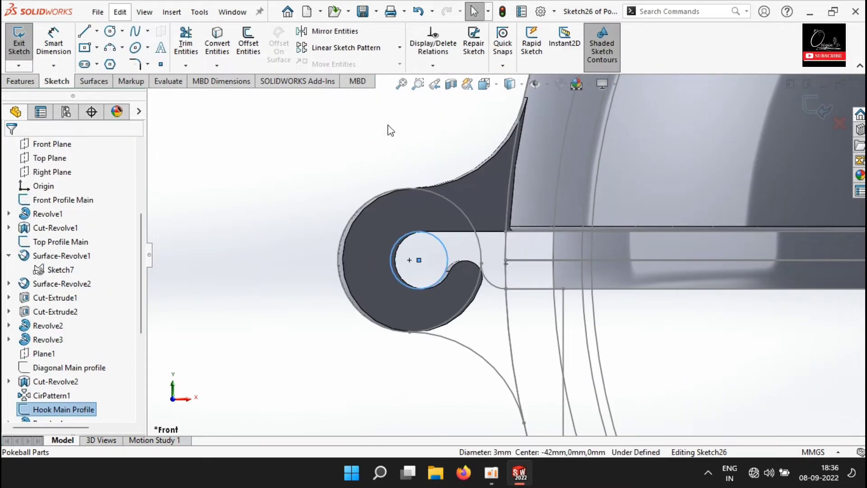
- Cut the hole circle Through All - Both, with automatic body selection off and only the upper half selected
{"action": "left_click", "coordinate": [22, 81]}
{"action": "left_click", "coordinate": [190, 43]}
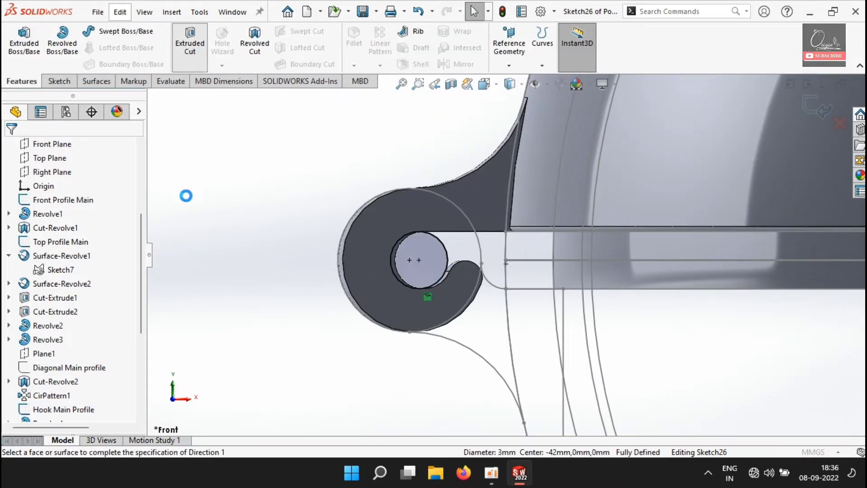
{"action": "left_click", "coordinate": [90, 224]}
{"action": "left_click", "coordinate": [59, 250]}
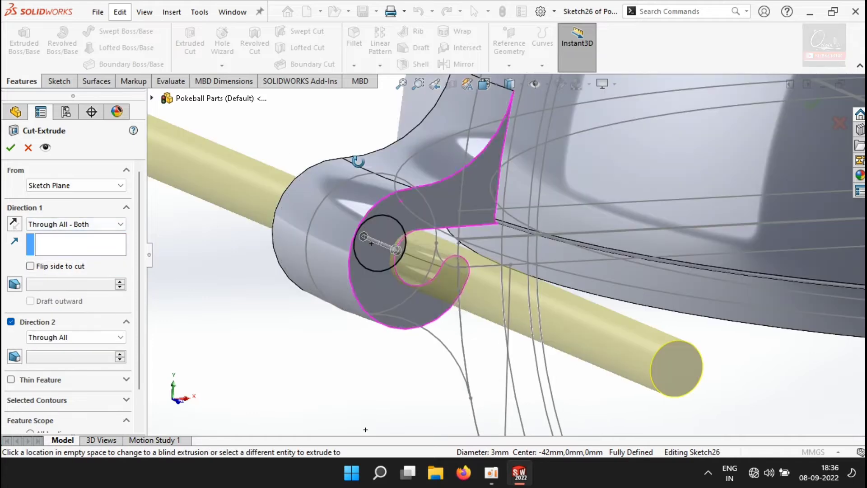
{"action": "scroll", "coordinate": [143, 328], "scroll_direction": "down", "scroll_amount": 2}
{"action": "left_click", "coordinate": [30, 420]}
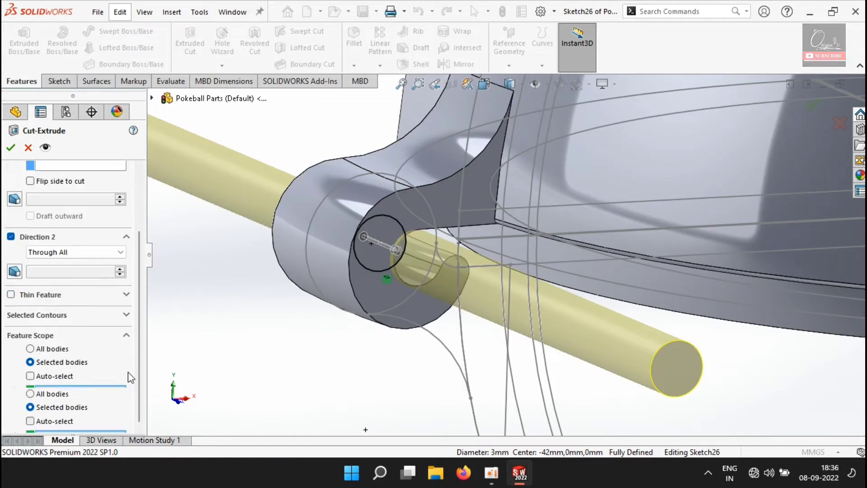
{"action": "left_click", "coordinate": [610, 207]}
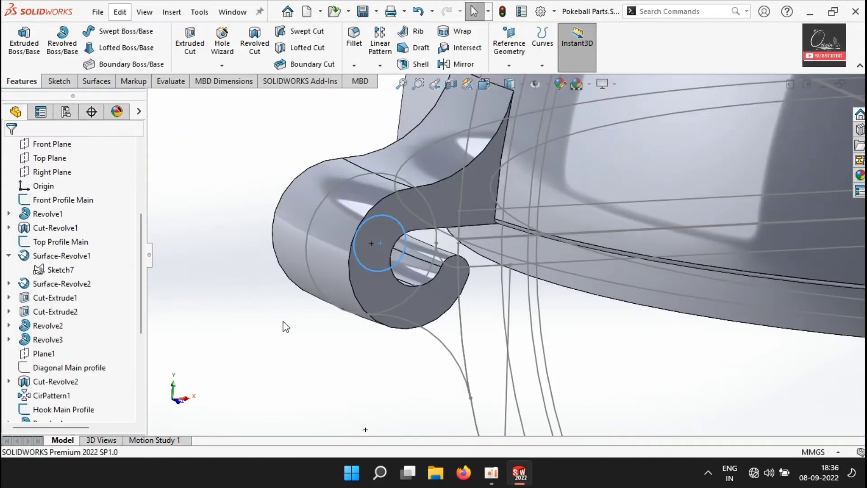
- Sketch a centre rectangle 8 mm wide and 11 mm high on the Front Plane, centred on the hook's outer circle
{"action": "scroll", "coordinate": [309, 319], "scroll_direction": "up", "scroll_amount": 4}
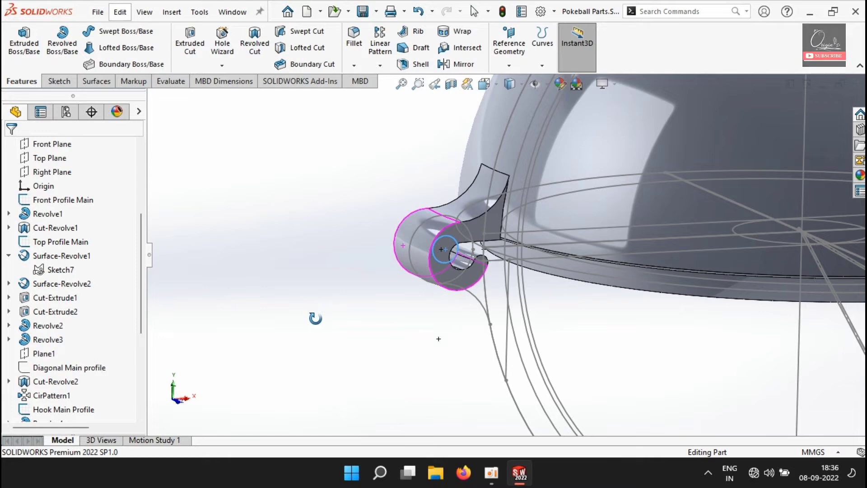
{"action": "middle_click_drag", "start_coordinate": [315, 318], "coordinate": [370, 300]}
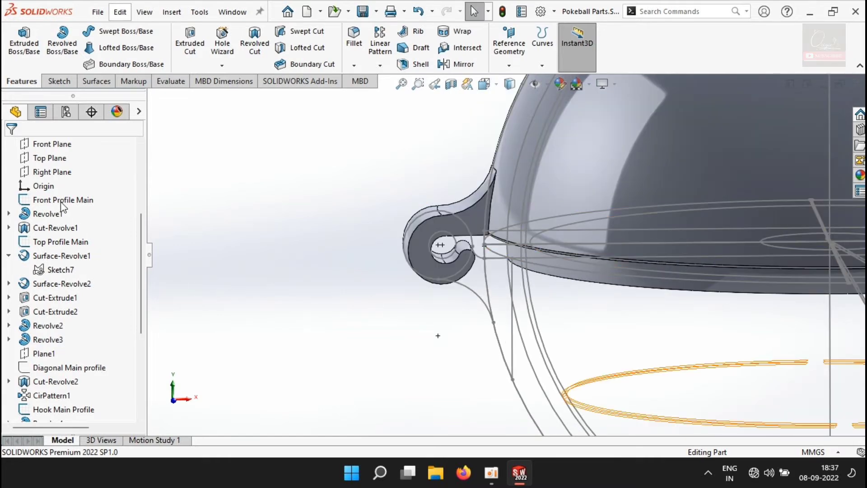
{"action": "left_click", "coordinate": [45, 144]}
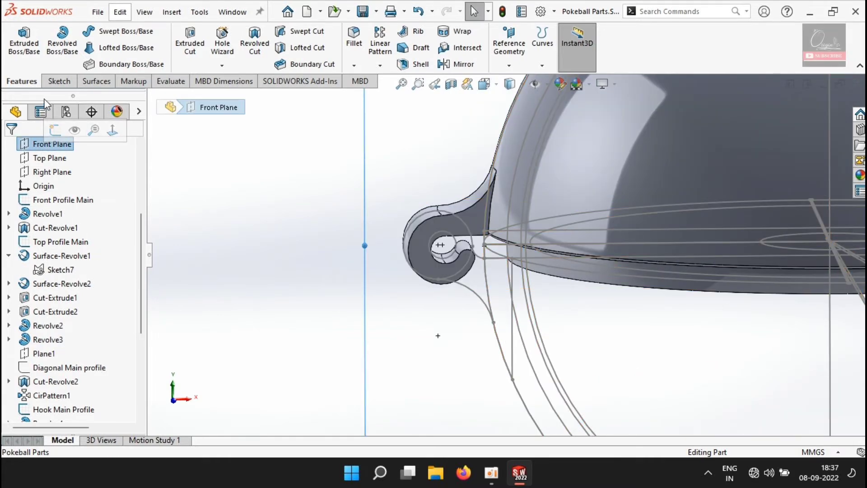
{"action": "left_click", "coordinate": [57, 81]}
{"action": "left_click", "coordinate": [18, 41]}
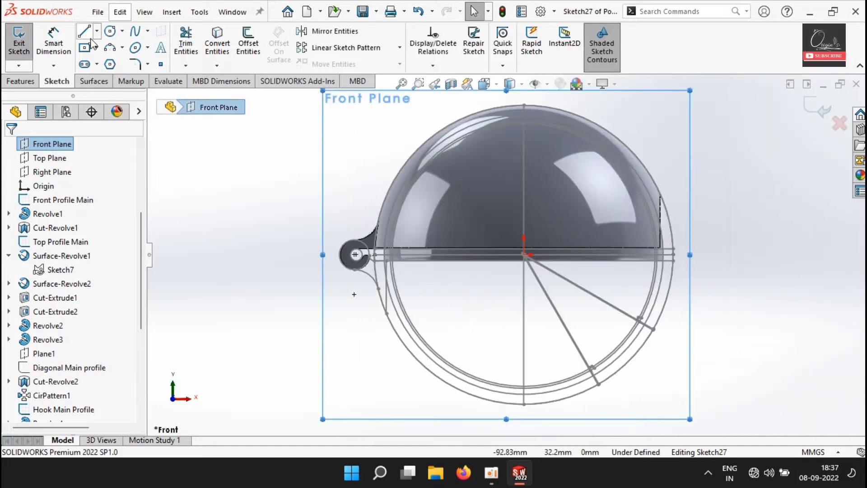
{"action": "left_click", "coordinate": [86, 51]}
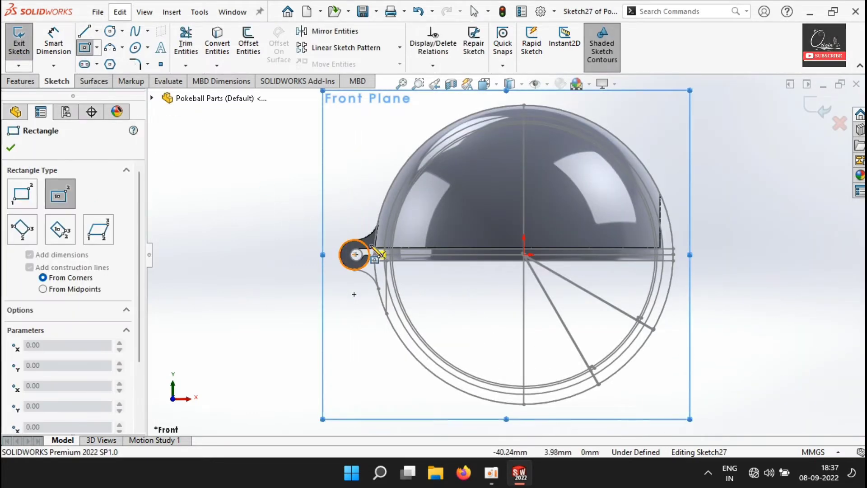
{"action": "scroll", "coordinate": [352, 248], "scroll_direction": "down", "scroll_amount": 5}
{"action": "left_click", "coordinate": [358, 279]}
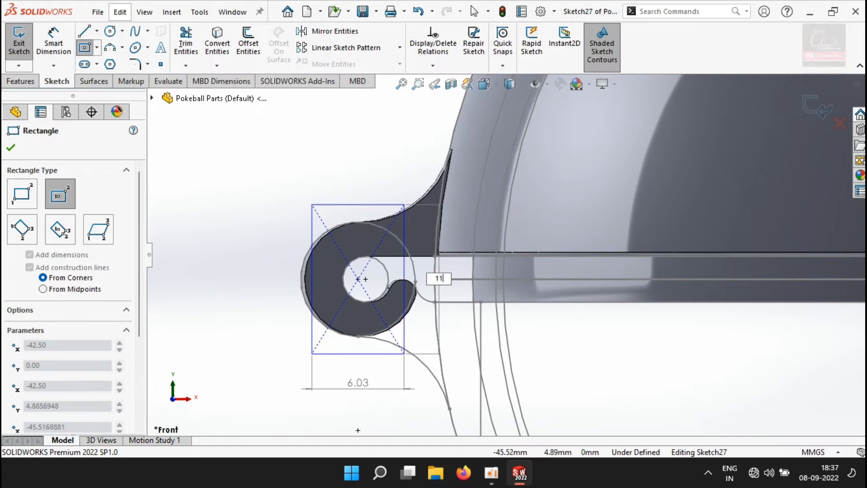
{"action": "key", "text": "Tab"}
{"action": "key", "text": "Return"}
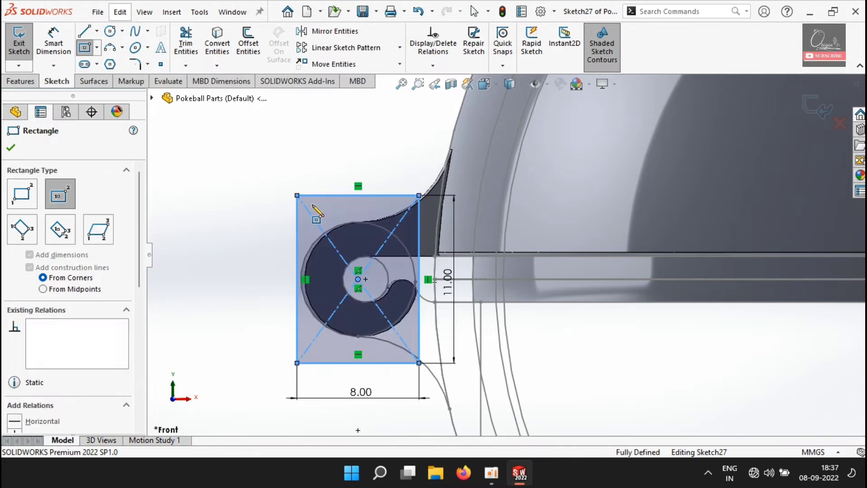
- Cut the rectangle through the hook as a Mid Plane extrusion with a depth of 3 mm
{"action": "left_click", "coordinate": [28, 82]}
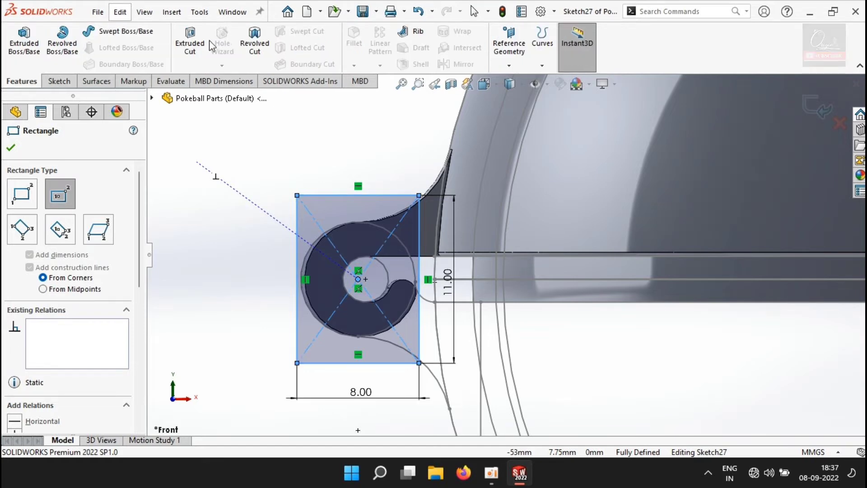
{"action": "left_click", "coordinate": [190, 45]}
{"action": "left_click", "coordinate": [81, 224]}
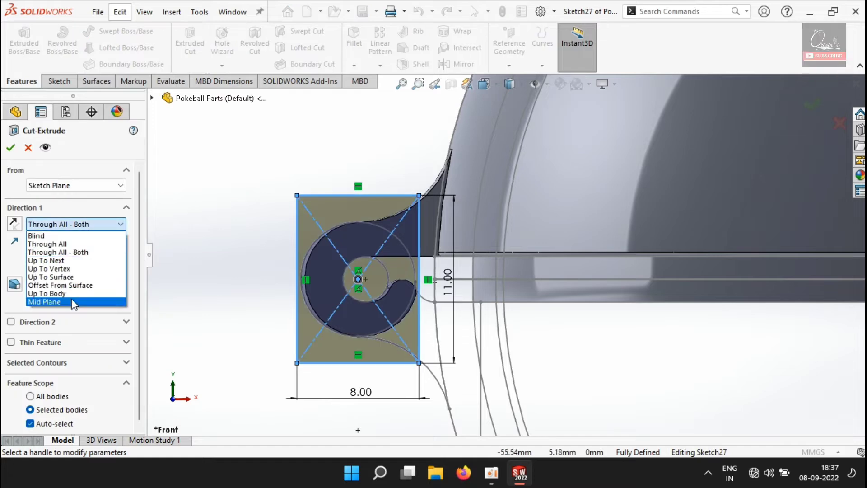
{"action": "left_click", "coordinate": [72, 300]}
{"action": "type", "text": "3"}
{"action": "middle_click_drag", "start_coordinate": [257, 198], "coordinate": [287, 285]}
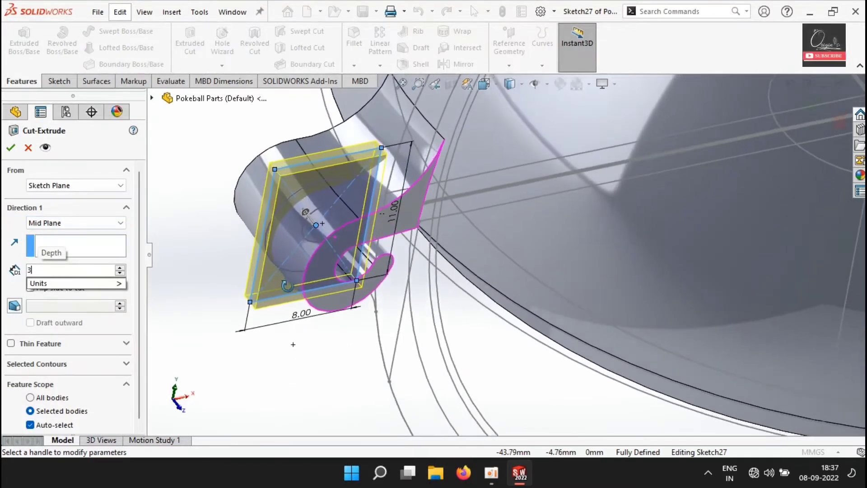
{"action": "key", "text": "Return"}
{"action": "left_click", "coordinate": [11, 148]}
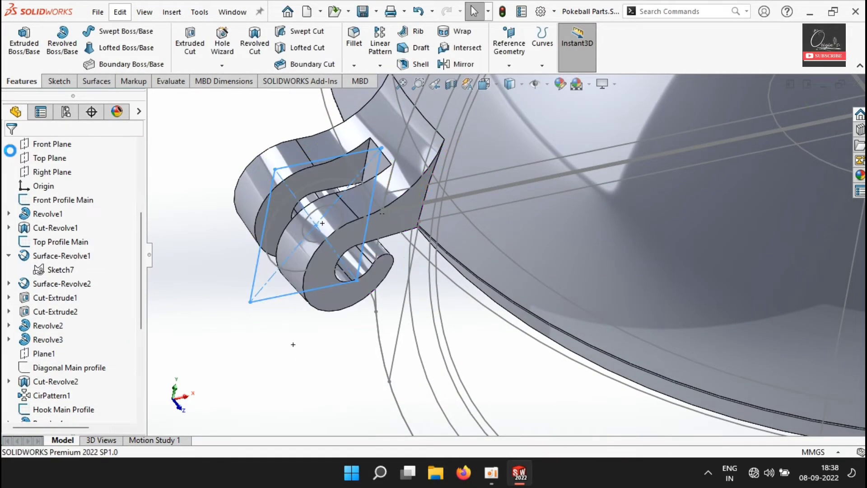
- Edit the hook's slot cut so its feature scope has automatic selection off and includes only the upper half body
{"action": "left_click", "coordinate": [53, 405]}
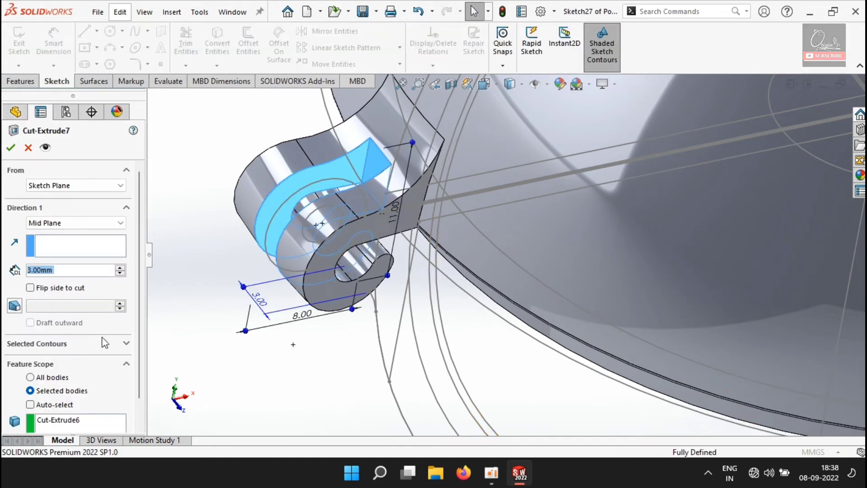
{"action": "scroll", "coordinate": [134, 378], "scroll_direction": "down", "scroll_amount": 2}
{"action": "left_click", "coordinate": [64, 394]}
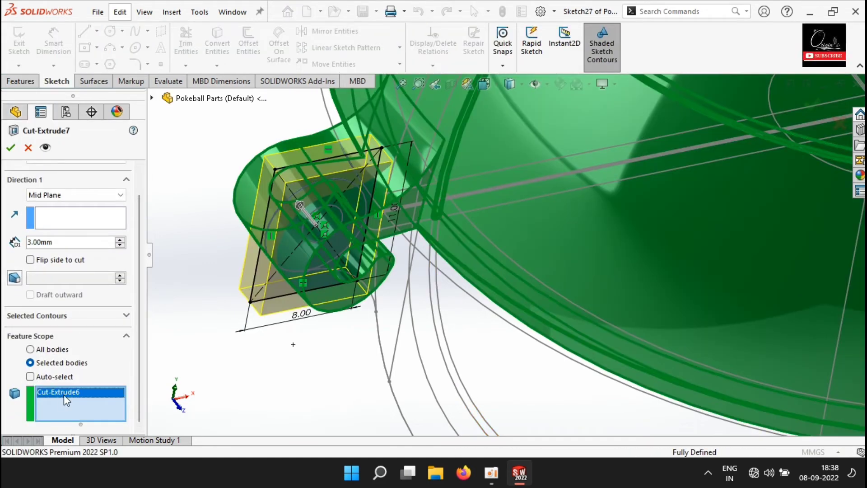
{"action": "left_click", "coordinate": [11, 148]}
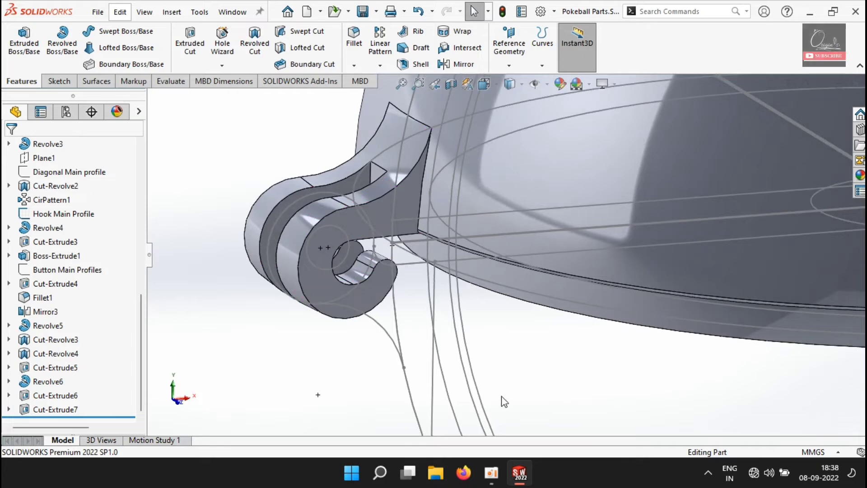
- Hide all displayed profile sketches around the upper half, including Front Profile Main and Hook Main Profile
{"action": "scroll", "coordinate": [501, 396], "scroll_direction": "up", "scroll_amount": 5}
{"action": "right_click", "coordinate": [489, 355]}
{"action": "right_click", "coordinate": [478, 356]}
{"action": "left_click", "coordinate": [476, 353]}
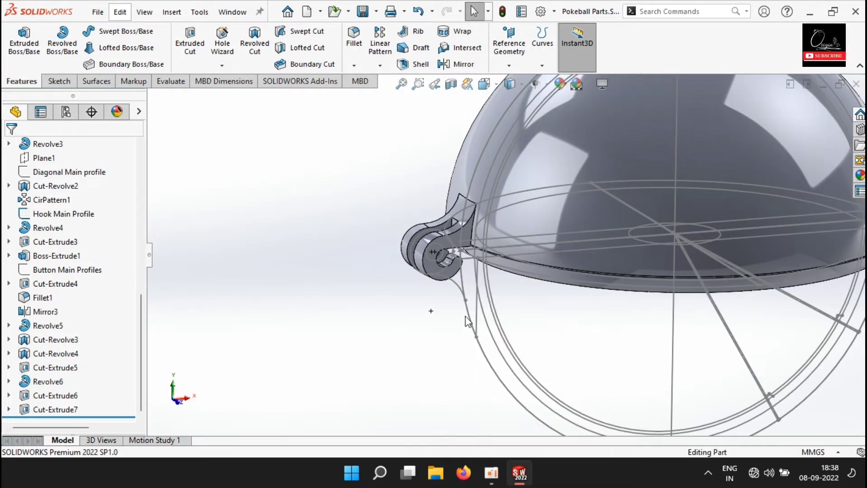
{"action": "right_click", "coordinate": [467, 314]}
{"action": "left_click", "coordinate": [497, 251]}
{"action": "right_click", "coordinate": [607, 237]}
{"action": "left_click", "coordinate": [637, 225]}
{"action": "right_click", "coordinate": [478, 326]}
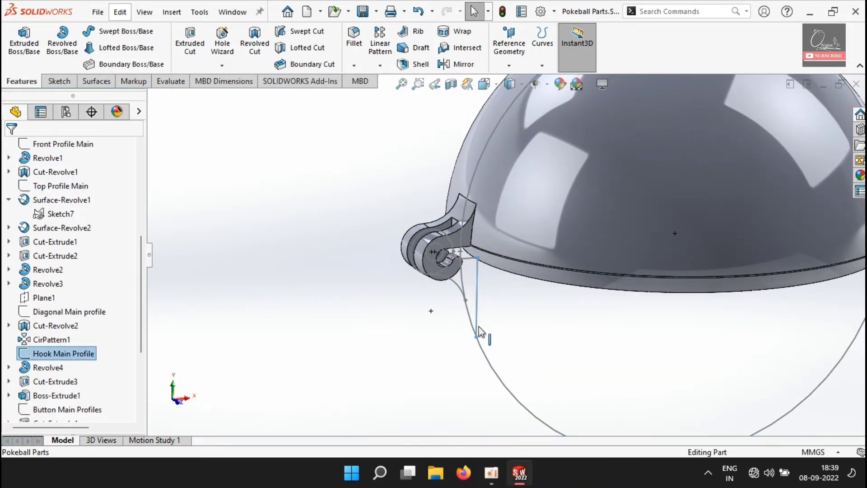
{"action": "left_click", "coordinate": [513, 244]}
{"action": "scroll", "coordinate": [514, 249], "scroll_direction": "up", "scroll_amount": 4}
{"action": "mouse_move", "coordinate": [555, 328]}
{"action": "middle_mouse_down"}
{"action": "mouse_move", "coordinate": [482, 306]}
{"action": "mouse_move", "coordinate": [473, 312]}
{"action": "middle_mouse_up"}
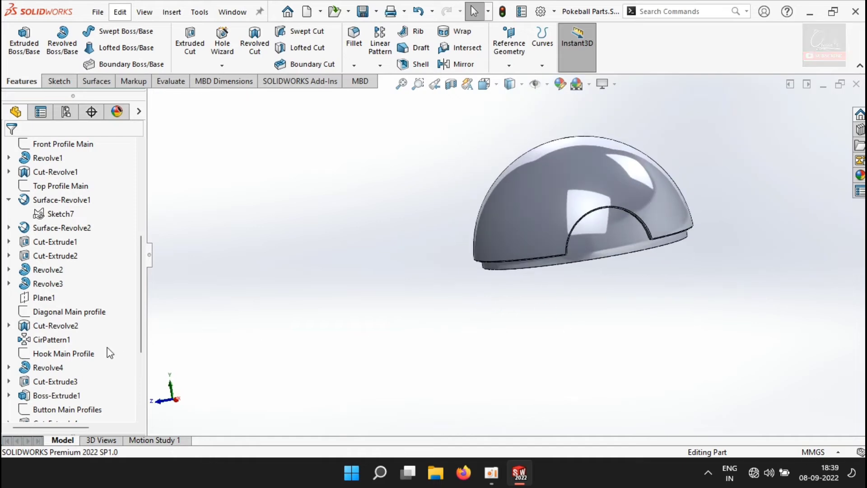
- Show the Button Main Profiles sketch
{"action": "scroll", "coordinate": [99, 325], "scroll_direction": "down", "scroll_amount": 3}
{"action": "left_click", "coordinate": [59, 266]}
{"action": "left_click", "coordinate": [92, 251]}
- Sketch on the Right Plane, converting the middle circle of Button Main Profiles into the sketch, and exit it
{"action": "scroll", "coordinate": [58, 289], "scroll_direction": "up", "scroll_amount": 8}
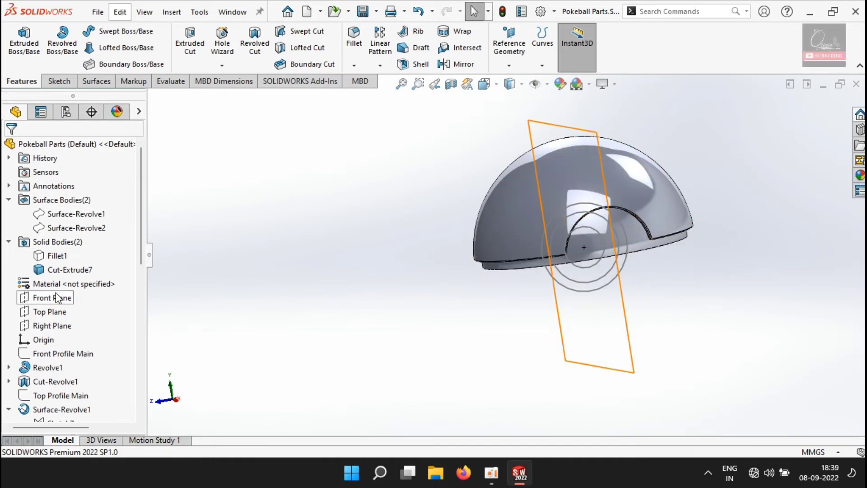
{"action": "left_click", "coordinate": [51, 325]}
{"action": "left_click", "coordinate": [72, 305]}
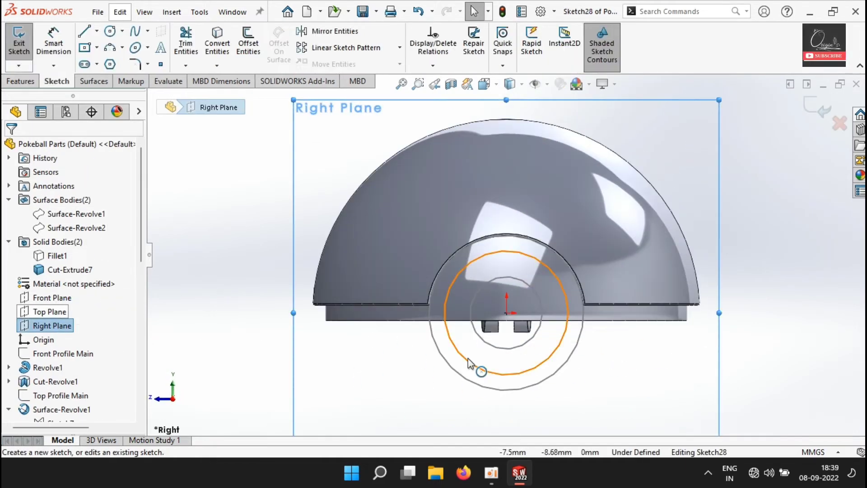
{"action": "left_click", "coordinate": [468, 361]}
{"action": "left_click", "coordinate": [217, 43]}
{"action": "left_click", "coordinate": [821, 110]}
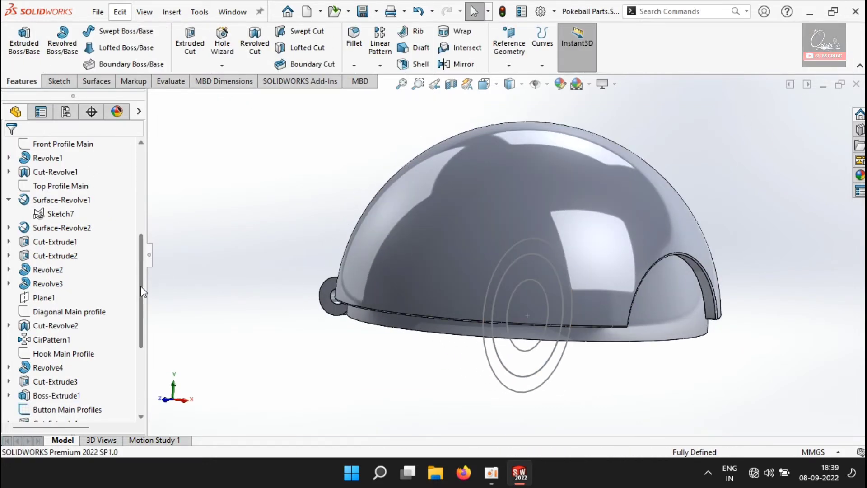
- Show the Front Profile Main sketch and the Surface-Revolve1 surface body
{"action": "scroll", "coordinate": [140, 285], "scroll_direction": "down", "scroll_amount": 1}
{"action": "middle_click_drag", "start_coordinate": [399, 344], "coordinate": [416, 329]}
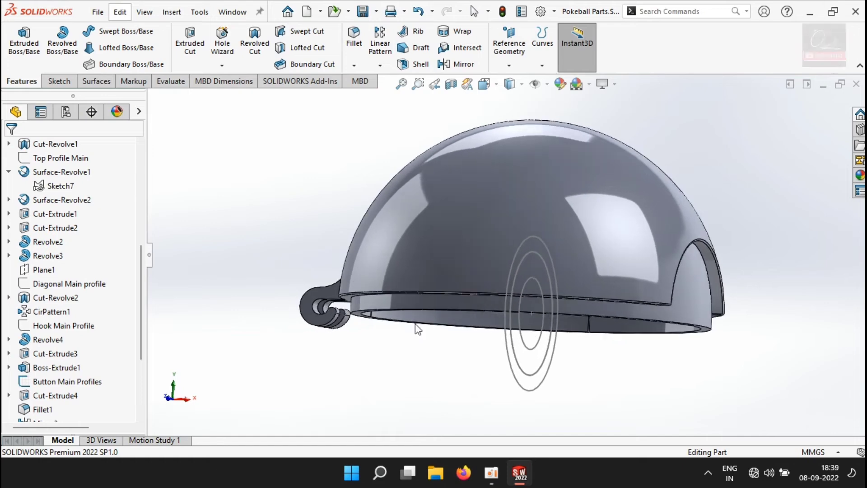
{"action": "scroll", "coordinate": [67, 253], "scroll_direction": "up", "scroll_amount": 5}
{"action": "left_click", "coordinate": [63, 243]}
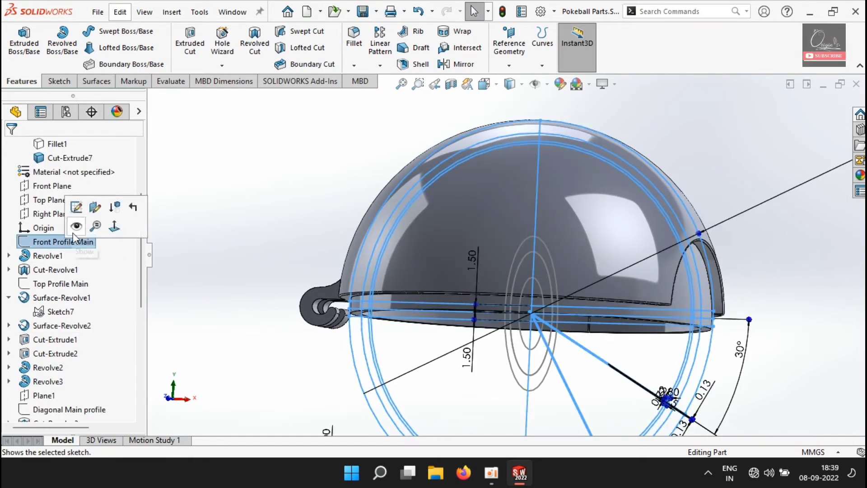
{"action": "left_click", "coordinate": [567, 351]}
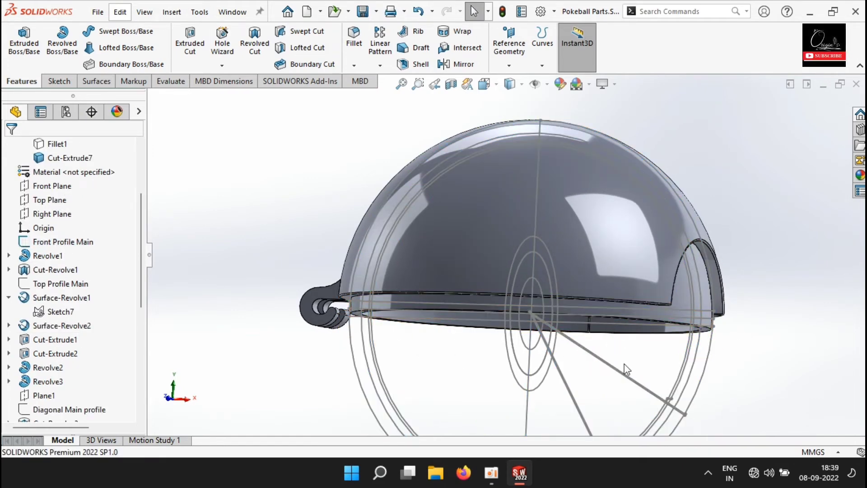
{"action": "scroll", "coordinate": [58, 186], "scroll_direction": "up", "scroll_amount": 3}
{"action": "left_click", "coordinate": [65, 215]}
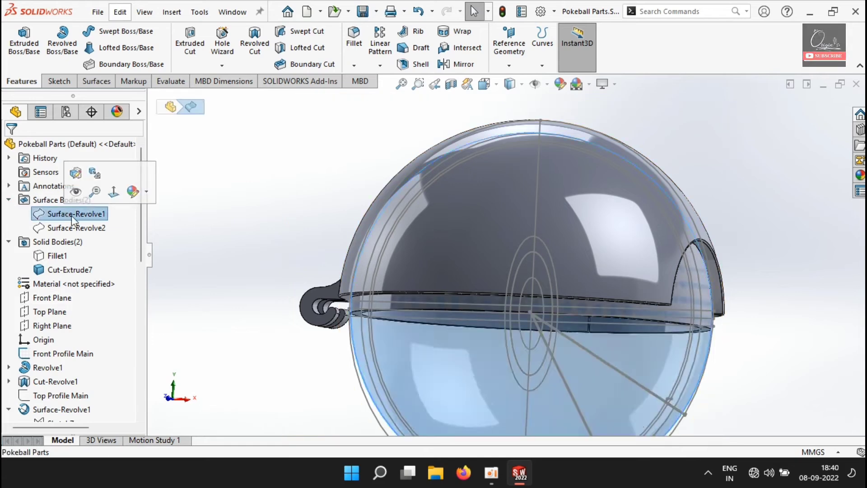
{"action": "left_click", "coordinate": [272, 351]}
- Start a boss extrusion of the converted button circle, starting from an offset of 40 mm
{"action": "scroll", "coordinate": [42, 342], "scroll_direction": "down", "scroll_amount": 10}
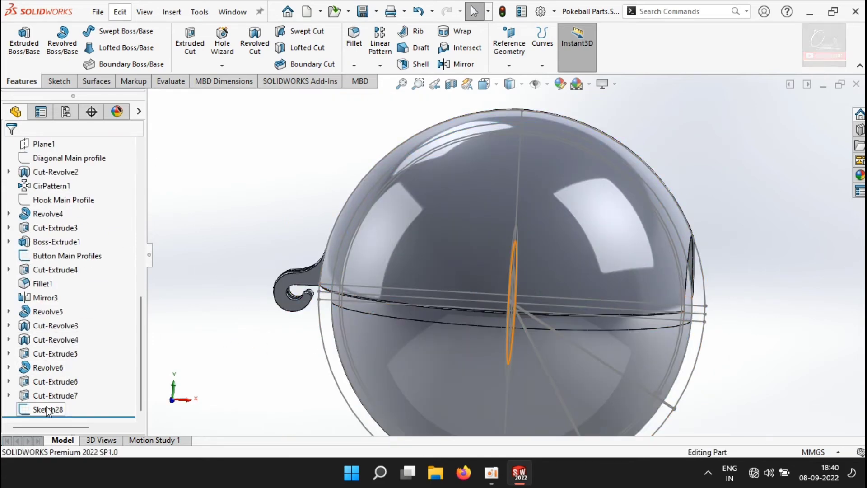
{"action": "left_click", "coordinate": [24, 42]}
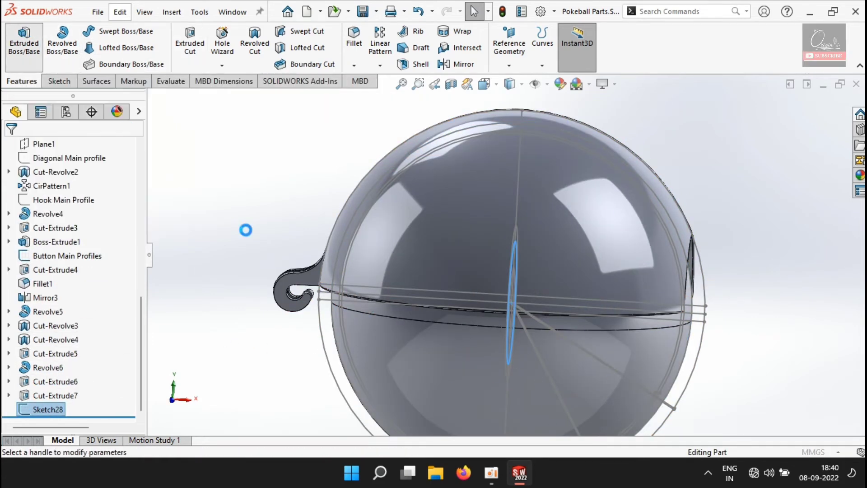
{"action": "left_click", "coordinate": [68, 185]}
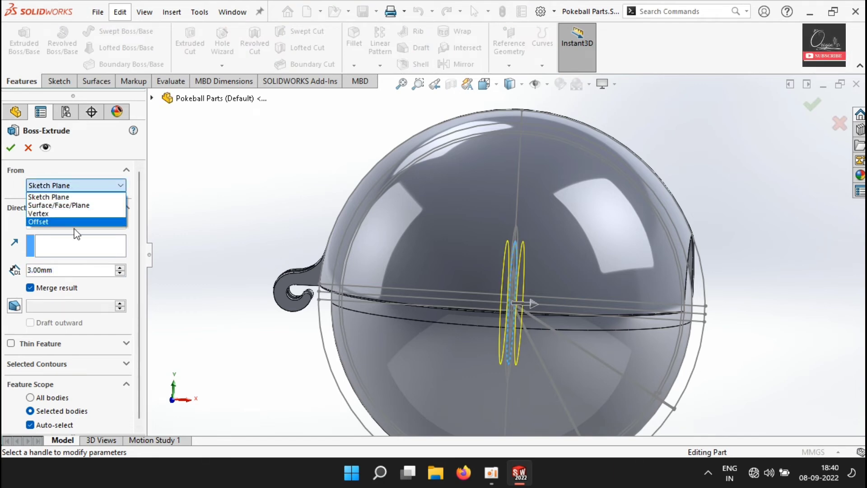
{"action": "left_click", "coordinate": [54, 221]}
{"action": "type", "text": "40"}
{"action": "key", "text": "Return"}
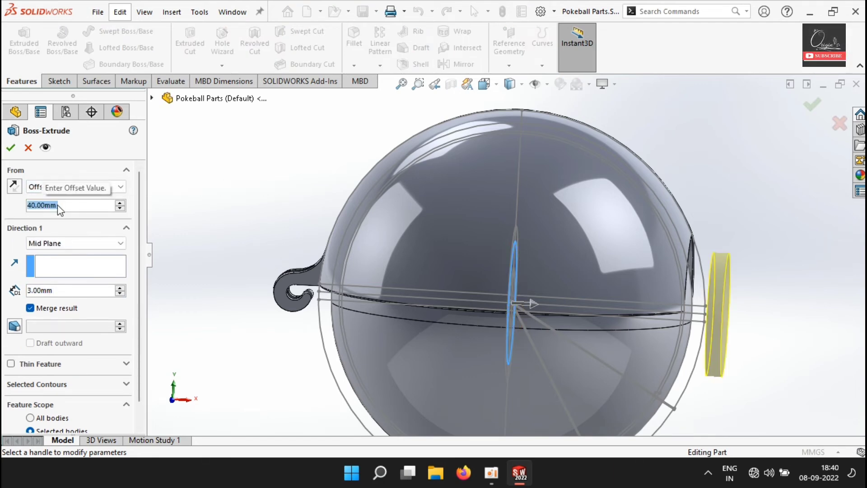
- Extrude the button Up To Surface, ending on Surface-Revolve1, with Merge result turned off
{"action": "left_click", "coordinate": [71, 243]}
{"action": "left_click", "coordinate": [76, 288]}
{"action": "left_click", "coordinate": [468, 395]}
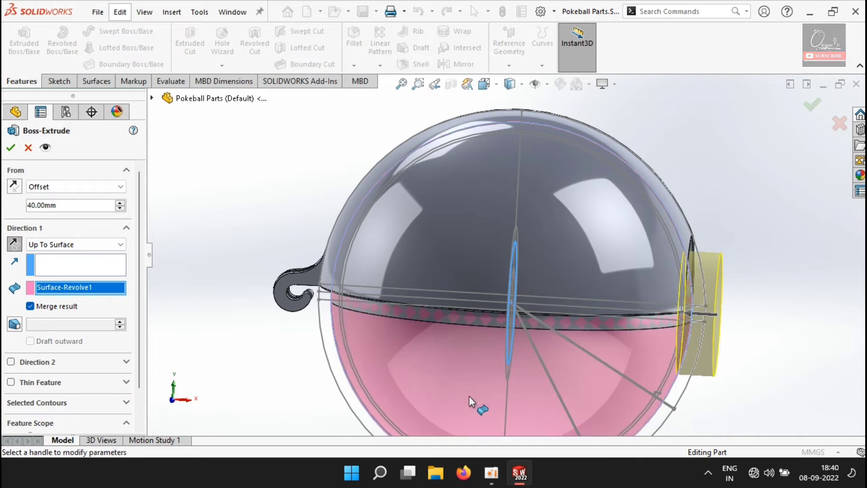
{"action": "middle_click_drag", "start_coordinate": [469, 395], "coordinate": [359, 389]}
{"action": "scroll", "coordinate": [44, 312], "scroll_direction": "down", "scroll_amount": 2}
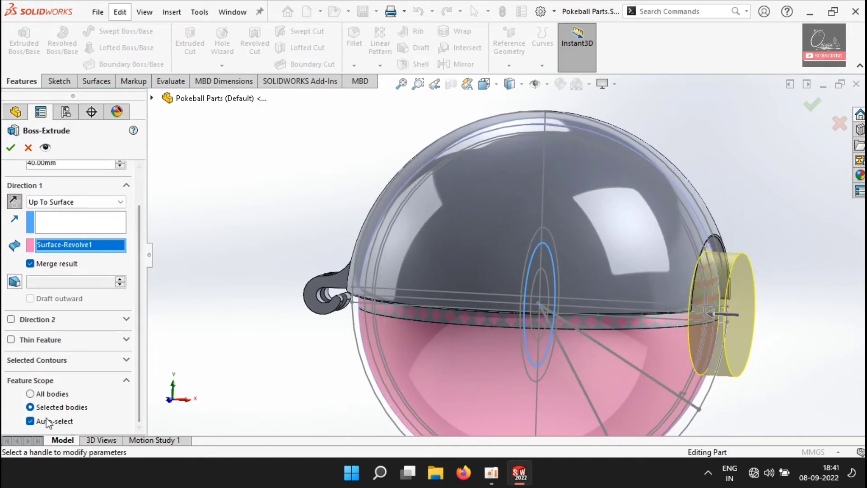
{"action": "key", "text": "f"}
{"action": "left_click", "coordinate": [30, 263]}
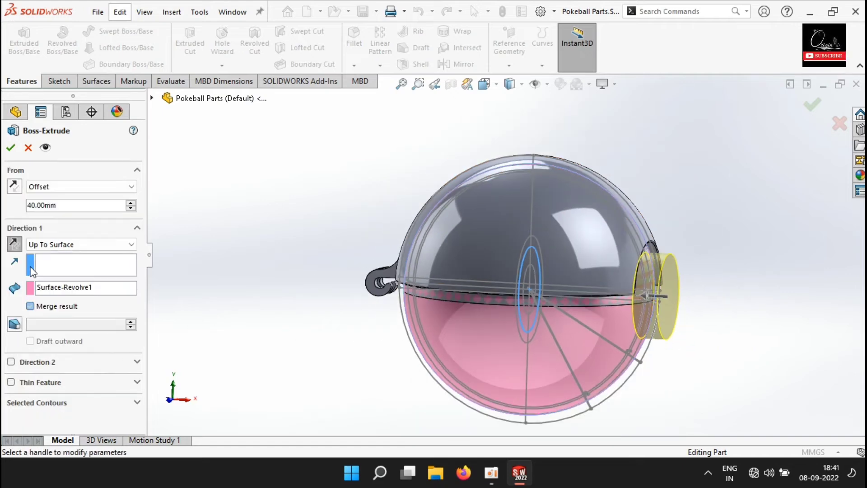
{"action": "left_click", "coordinate": [11, 148]}
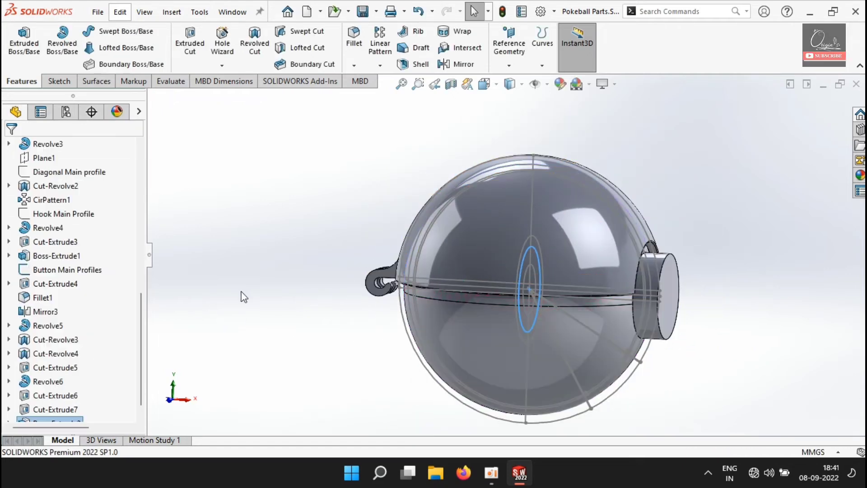
- Hide the Surface-Revolve1 surface body and the Button Main Profiles sketch
{"action": "right_click", "coordinate": [498, 329]}
{"action": "left_click", "coordinate": [510, 182]}
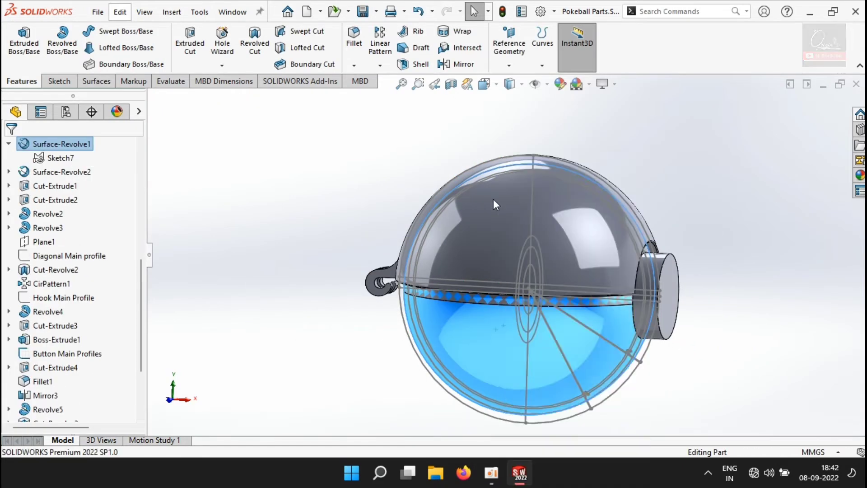
{"action": "middle_click_drag", "start_coordinate": [298, 275], "coordinate": [337, 303]}
{"action": "middle_click_drag", "start_coordinate": [355, 366], "coordinate": [244, 339]}
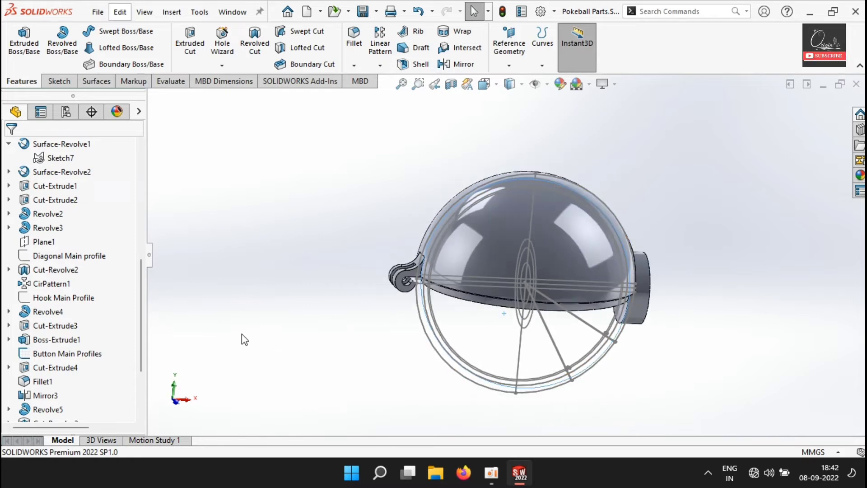
{"action": "right_click", "coordinate": [528, 325]}
{"action": "left_click", "coordinate": [557, 246]}
{"action": "right_click", "coordinate": [551, 345]}
{"action": "left_click", "coordinate": [292, 292]}
- Start a sketch on the Front Plane and offset the 70 mm circle of Front Profile Main outward by 1.25 mm
{"action": "scroll", "coordinate": [68, 202], "scroll_direction": "up", "scroll_amount": 6}
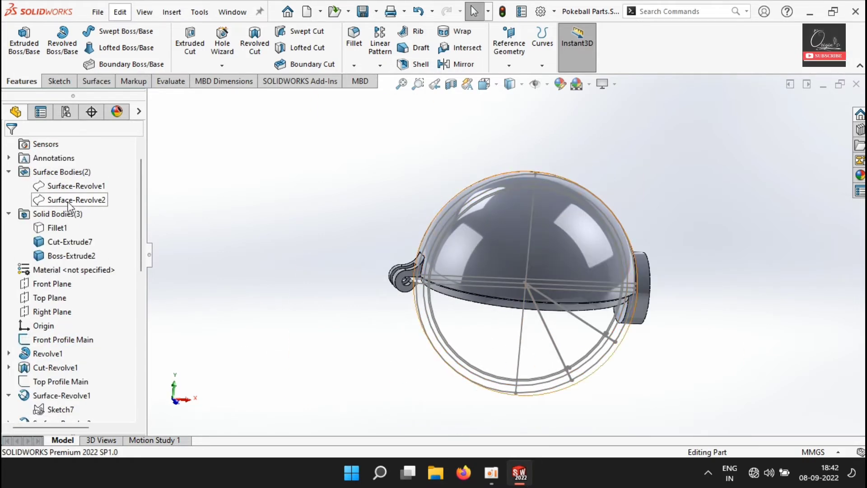
{"action": "left_click", "coordinate": [51, 284]}
{"action": "left_click", "coordinate": [63, 272]}
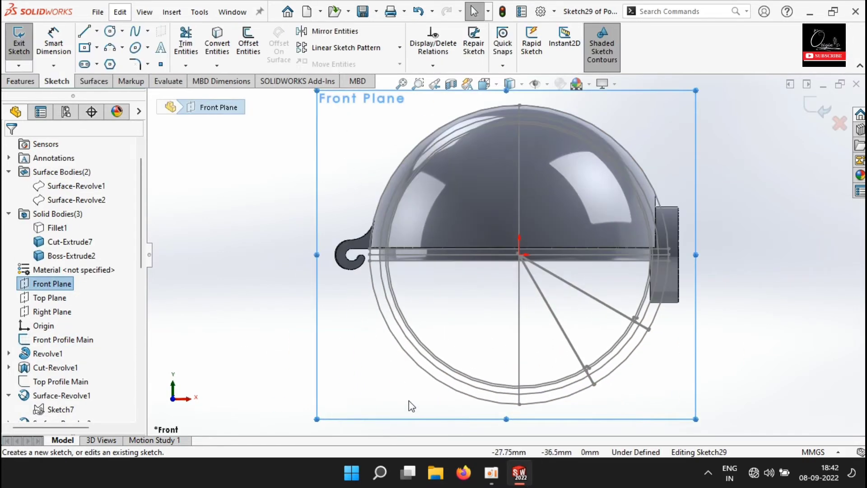
{"action": "left_click", "coordinate": [653, 286]}
{"action": "scroll", "coordinate": [477, 272], "scroll_direction": "down", "scroll_amount": 5}
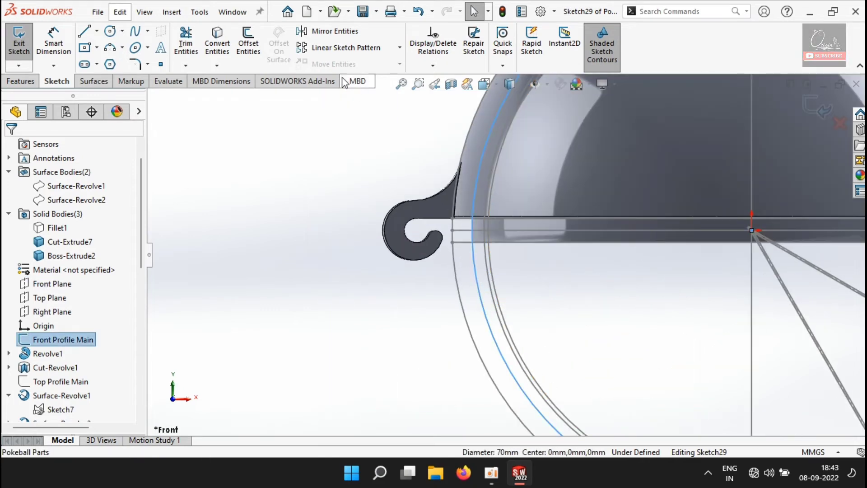
{"action": "left_click", "coordinate": [248, 42]}
{"action": "type", "text": "1.25"}
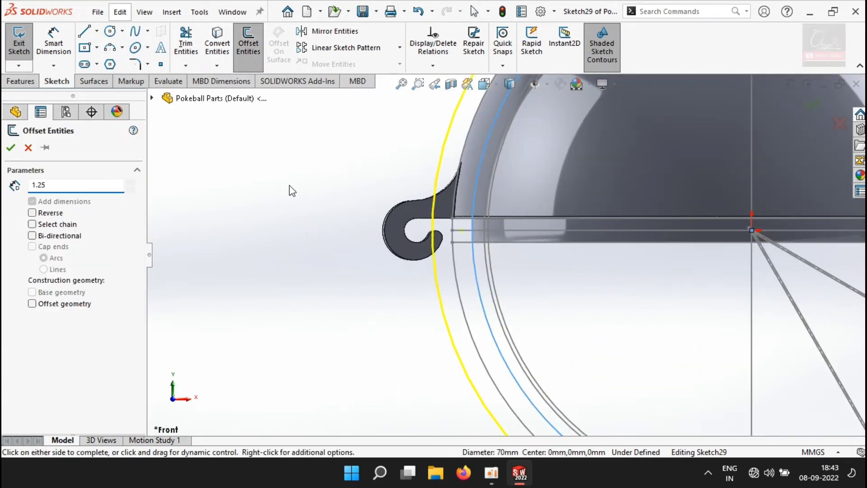
{"action": "scroll", "coordinate": [356, 205], "scroll_direction": "up", "scroll_amount": 3}
{"action": "key", "text": "Return"}
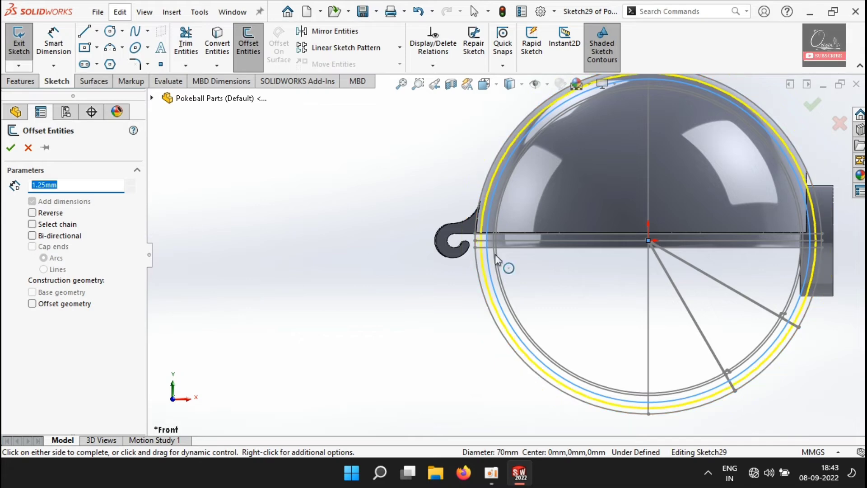
{"action": "scroll", "coordinate": [759, 253], "scroll_direction": "down", "scroll_amount": 3}
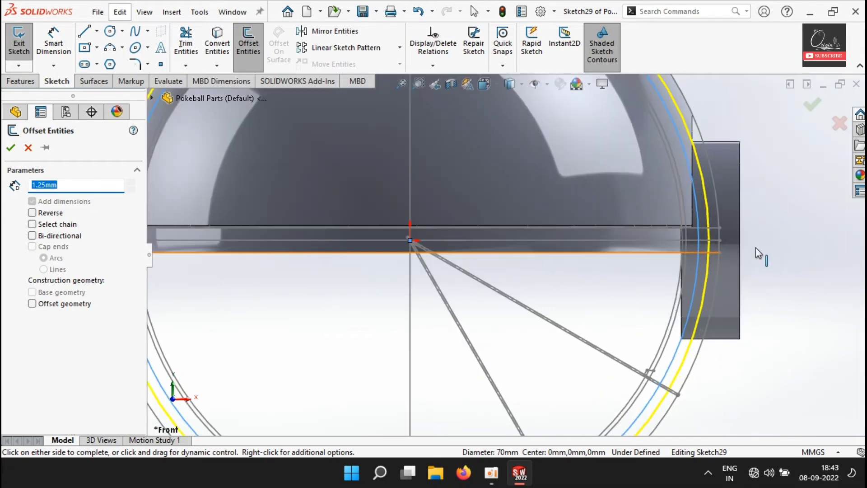
{"action": "left_click", "coordinate": [12, 145]}
- Offset the 75 mm circle of Front Profile Main outward by 5 mm
{"action": "scroll", "coordinate": [506, 251], "scroll_direction": "up", "scroll_amount": 5}
{"action": "scroll", "coordinate": [452, 374], "scroll_direction": "down", "scroll_amount": 4}
{"action": "left_click", "coordinate": [302, 256]}
{"action": "left_click", "coordinate": [248, 45]}
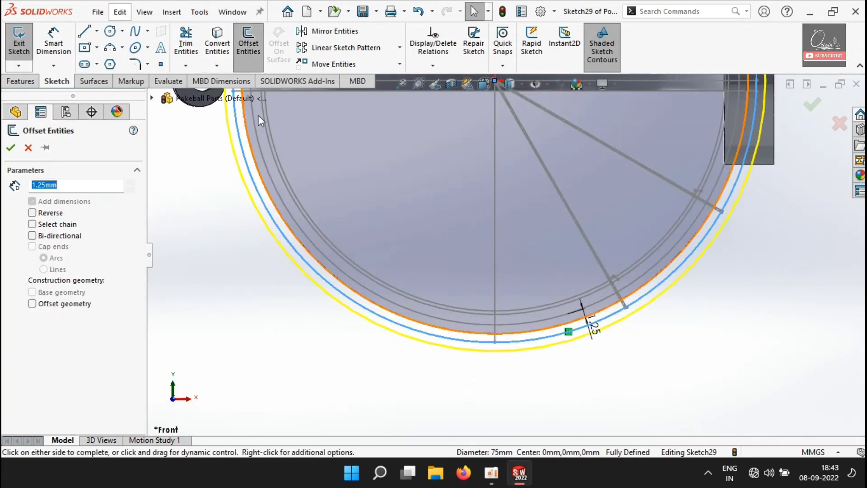
{"action": "key", "text": "Return"}
{"action": "left_click", "coordinate": [10, 147]}
{"action": "scroll", "coordinate": [445, 323], "scroll_direction": "up", "scroll_amount": 4}
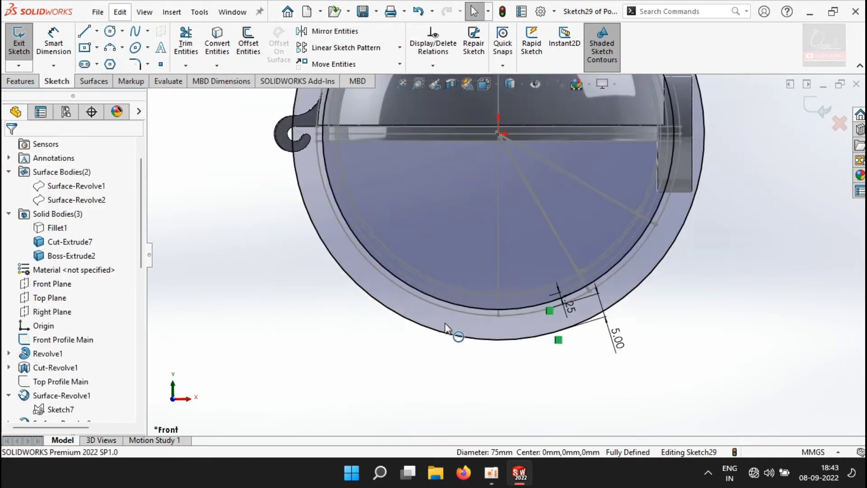
- Draw a vertical line through the centre, spanning the outer offset circle from its top to its bottom
{"action": "left_click", "coordinate": [84, 31]}
{"action": "left_click", "coordinate": [502, 97]}
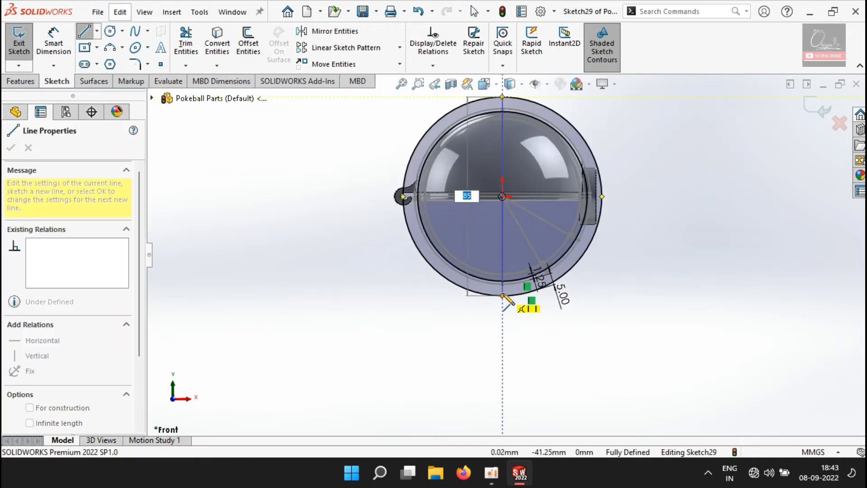
{"action": "left_click", "coordinate": [502, 295]}
{"action": "key", "text": "Escape"}
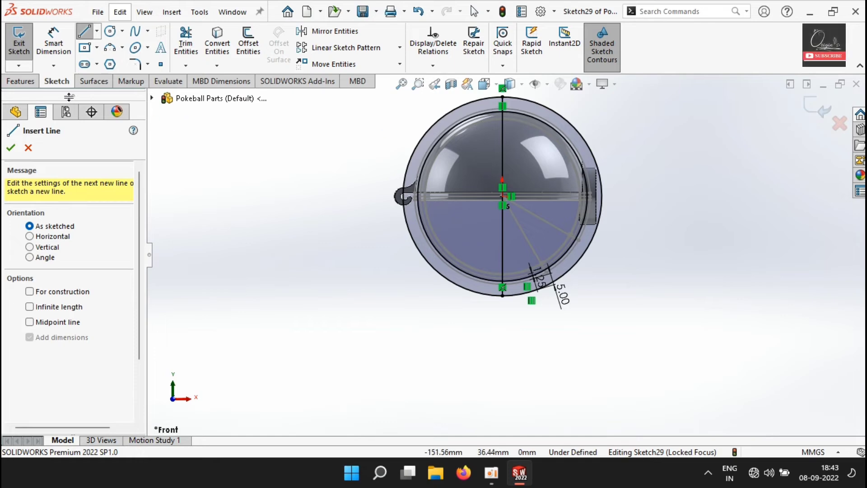
- Cut-revolve the right half of the offset ring 360° about the vertical line without a thin feature, affecting only the button body Boss-Extrude2
{"action": "left_click", "coordinate": [22, 81]}
{"action": "left_click", "coordinate": [254, 47]}
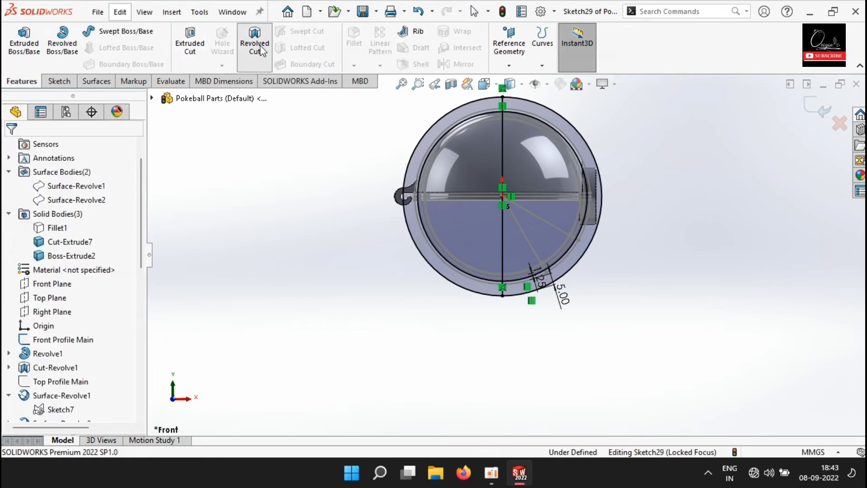
{"action": "left_click", "coordinate": [532, 111]}
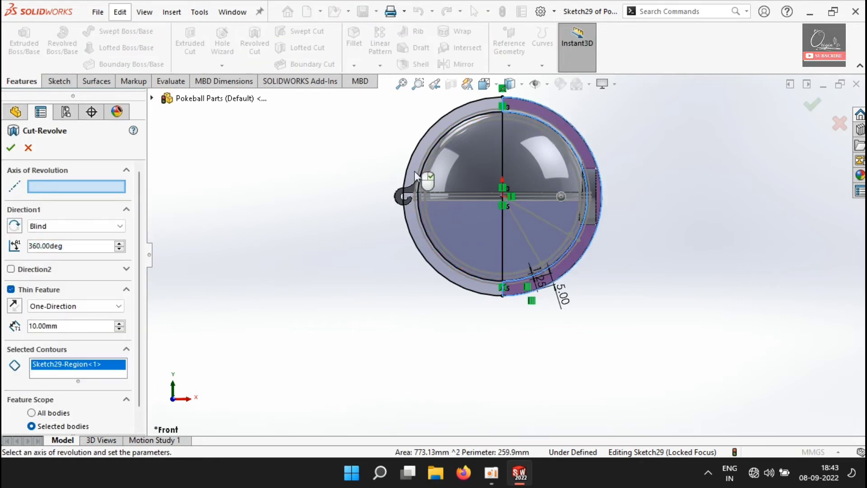
{"action": "left_click", "coordinate": [502, 261]}
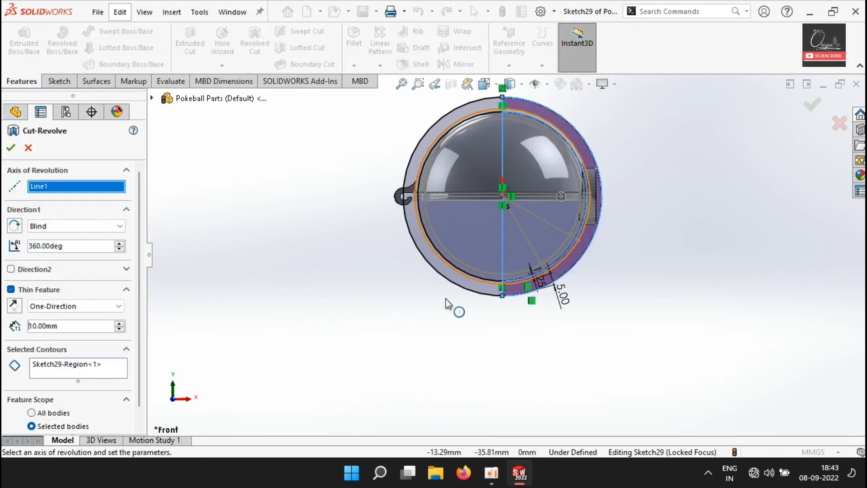
{"action": "left_click", "coordinate": [27, 292]}
{"action": "left_click", "coordinate": [45, 399]}
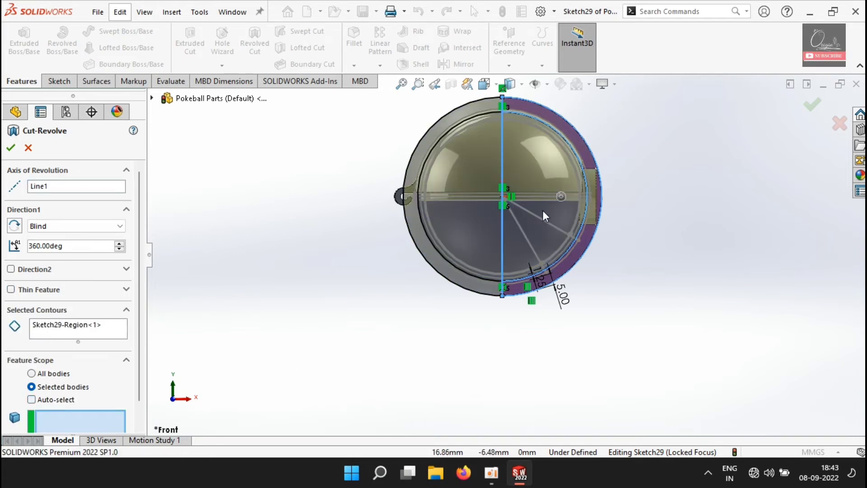
{"action": "scroll", "coordinate": [597, 175], "scroll_direction": "down", "scroll_amount": 4}
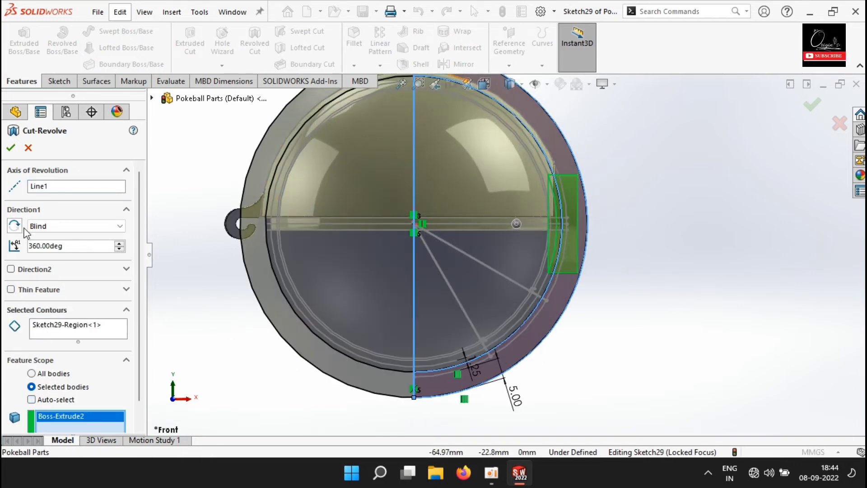
{"action": "scroll", "coordinate": [558, 257], "scroll_direction": "down", "scroll_amount": 4}
- Hide the Front Profile Main sketch
{"action": "right_click", "coordinate": [582, 269]}
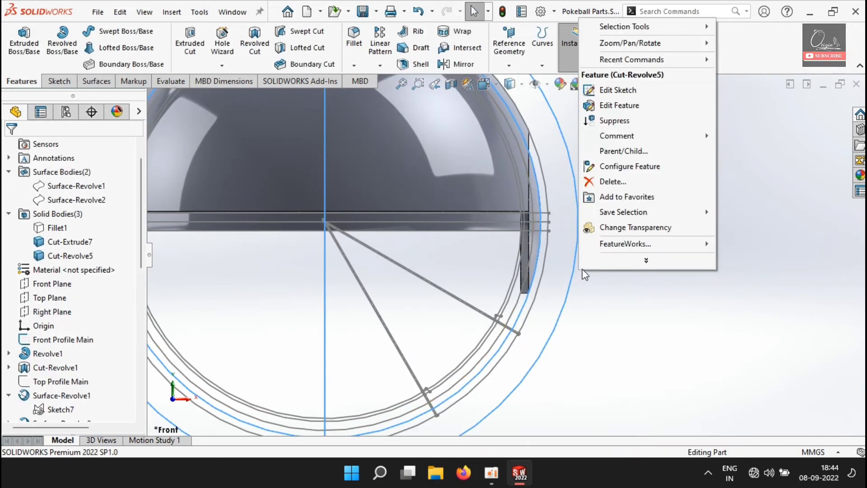
{"action": "left_click", "coordinate": [534, 341]}
{"action": "right_click", "coordinate": [538, 289]}
{"action": "left_click", "coordinate": [563, 252]}
{"action": "scroll", "coordinate": [541, 291], "scroll_direction": "up", "scroll_amount": 3}
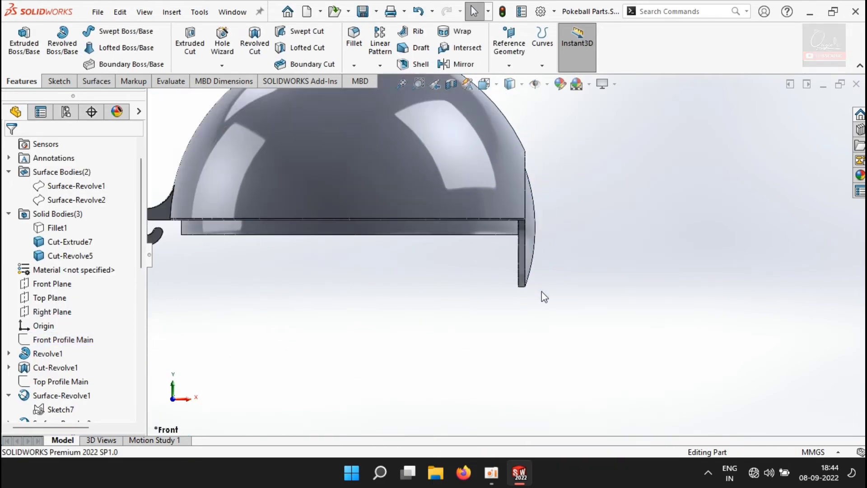
{"action": "middle_click_drag", "start_coordinate": [540, 291], "coordinate": [485, 300]}
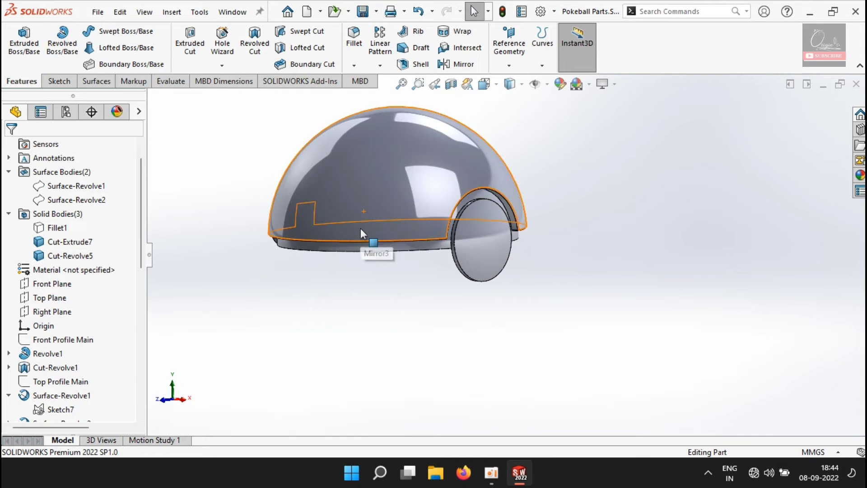
{"action": "scroll", "coordinate": [436, 307], "scroll_direction": "up", "scroll_amount": 1}
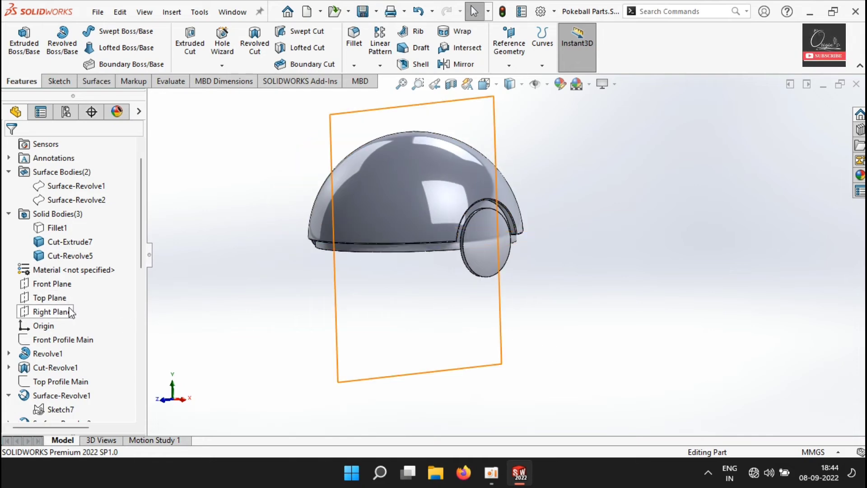
- Show the Button Main Profiles sketch
{"action": "scroll", "coordinate": [43, 285], "scroll_direction": "down", "scroll_amount": 10}
{"action": "right_click", "coordinate": [51, 249]}
{"action": "key", "text": "Escape"}
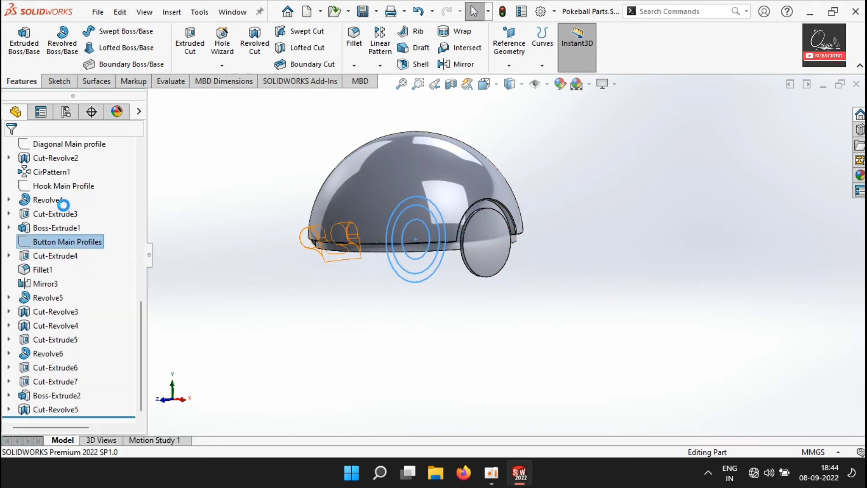
- Start a sketch on the Right Plane and convert the innermost 14 mm circle of Button Main Profiles into it
{"action": "scroll", "coordinate": [49, 234], "scroll_direction": "up", "scroll_amount": 10}
{"action": "left_click", "coordinate": [48, 200]}
{"action": "left_click", "coordinate": [56, 177]}
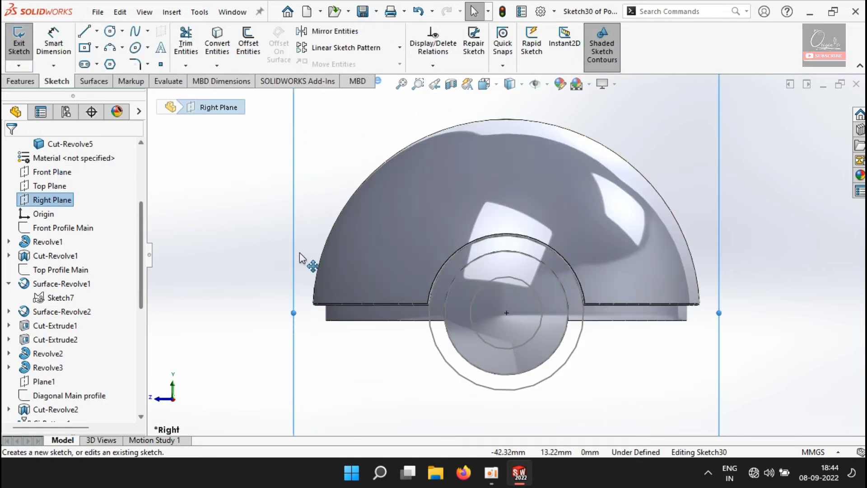
{"action": "left_click", "coordinate": [481, 338]}
{"action": "left_click", "coordinate": [227, 46]}
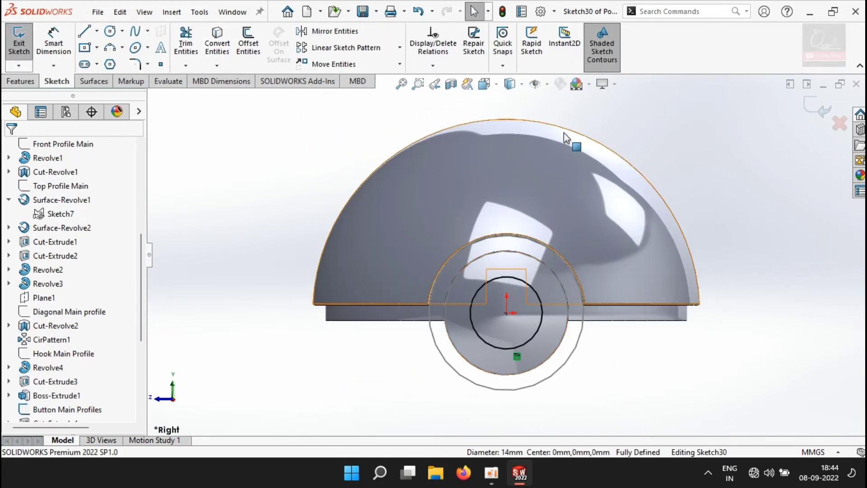
- Begin a boss extrusion of the 14 mm circle, starting from the button's front face
{"action": "left_click", "coordinate": [20, 81]}
{"action": "left_click", "coordinate": [24, 43]}
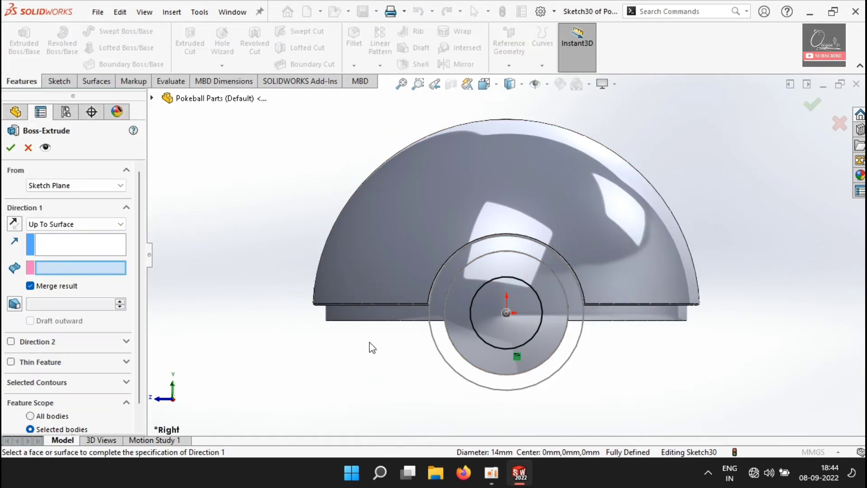
{"action": "middle_click_drag", "start_coordinate": [424, 378], "coordinate": [390, 370]}
{"action": "left_click", "coordinate": [65, 204]}
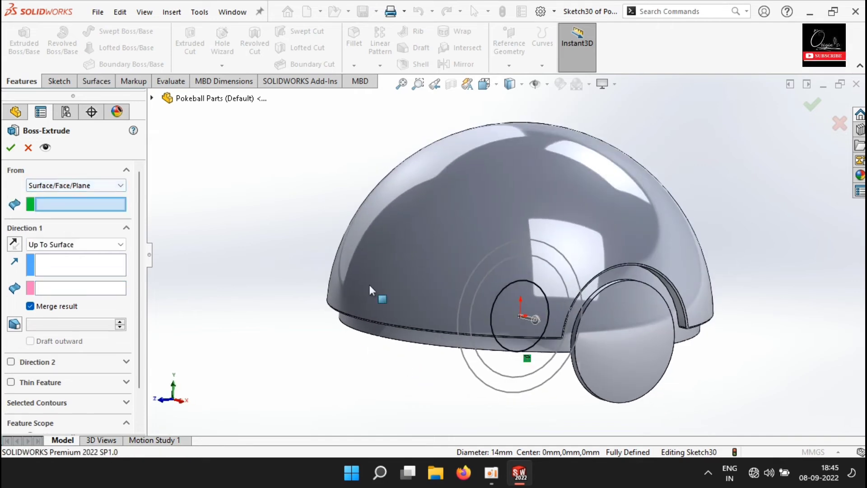
{"action": "left_click", "coordinate": [612, 360]}
{"action": "middle_click_drag", "start_coordinate": [481, 391], "coordinate": [504, 393]}
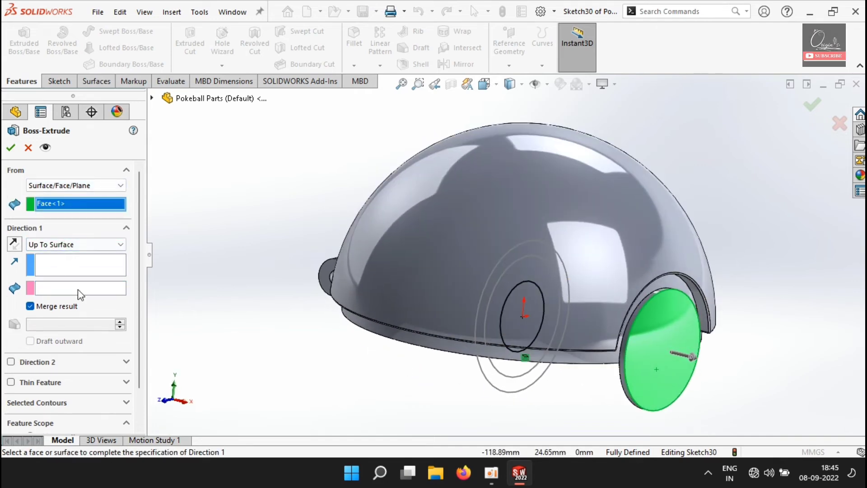
- Show the Surface-Revolve2 surface body, set it as the extrusion's end surface, and hide it again
{"action": "left_click", "coordinate": [152, 98]}
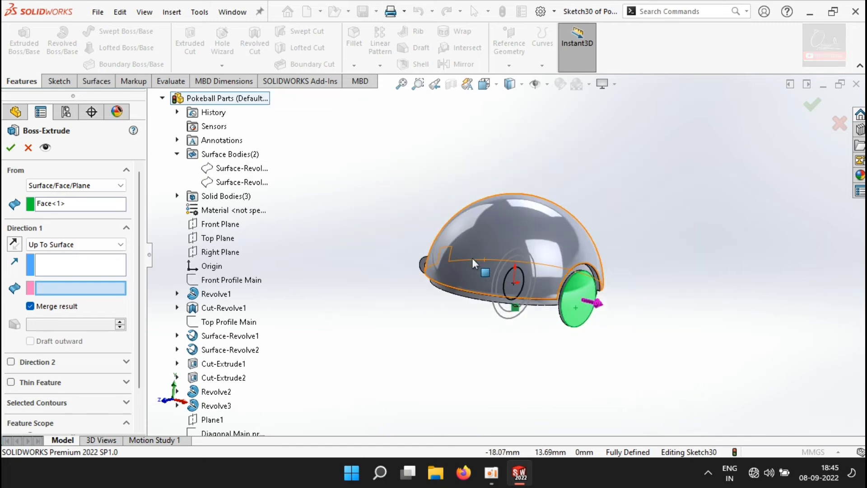
{"action": "right_click", "coordinate": [237, 184]}
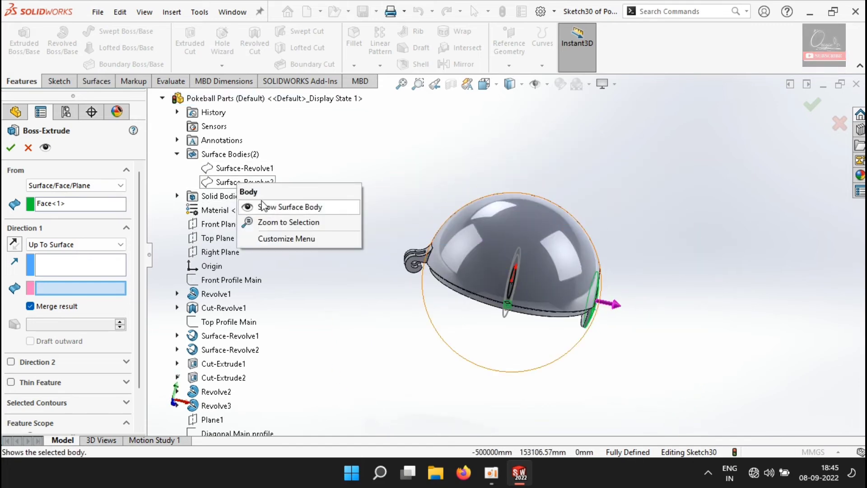
{"action": "left_click", "coordinate": [234, 185]}
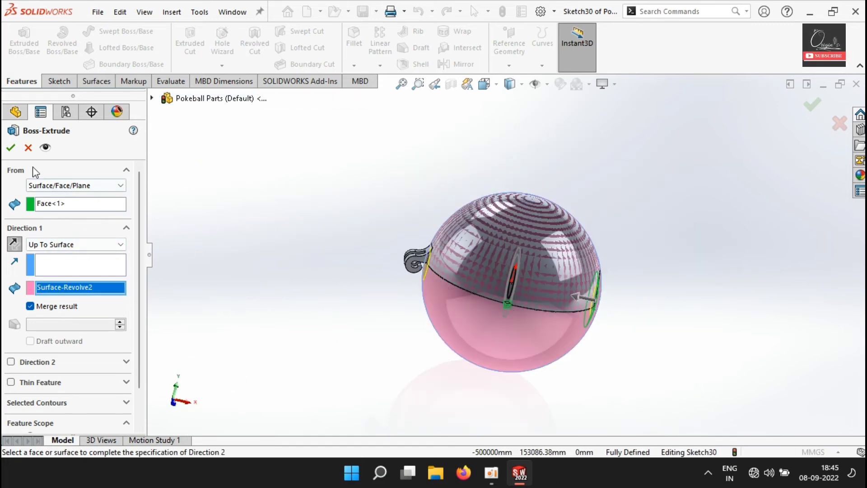
{"action": "left_click", "coordinate": [152, 98]}
{"action": "right_click", "coordinate": [223, 178]}
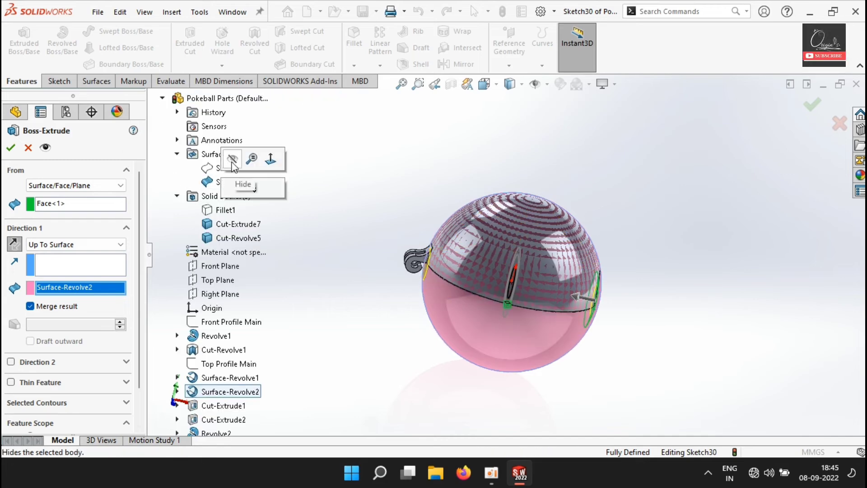
{"action": "left_click", "coordinate": [232, 163]}
{"action": "scroll", "coordinate": [591, 321], "scroll_direction": "down", "scroll_amount": 7}
{"action": "middle_click_drag", "start_coordinate": [590, 321], "coordinate": [562, 270]}
{"action": "scroll", "coordinate": [462, 364], "scroll_direction": "up", "scroll_amount": 4}
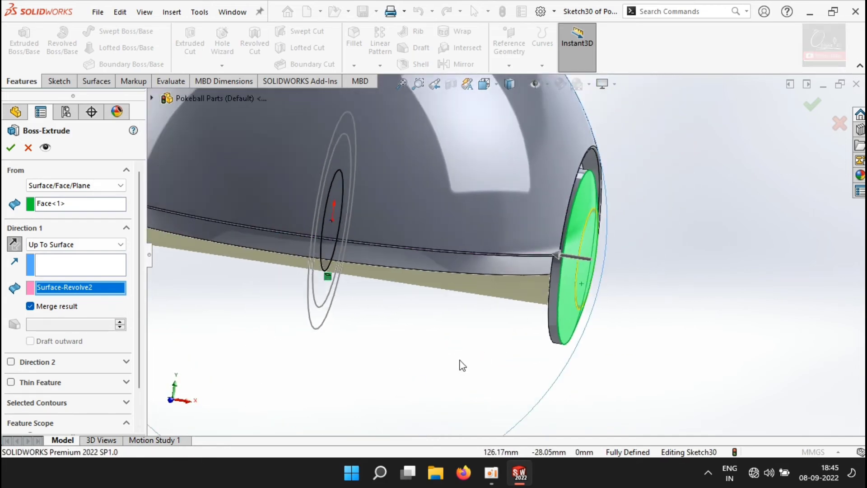
- Reverse the extrusion outward, merge it only with the button body Cut-Revolve5, and complete the boss
{"action": "left_click", "coordinate": [22, 249]}
{"action": "scroll", "coordinate": [564, 350], "scroll_direction": "down", "scroll_amount": 5}
{"action": "middle_click_drag", "start_coordinate": [565, 347], "coordinate": [558, 363]}
{"action": "scroll", "coordinate": [479, 361], "scroll_direction": "up", "scroll_amount": 4}
{"action": "middle_click_drag", "start_coordinate": [395, 358], "coordinate": [372, 351]}
{"action": "left_click_drag", "start_coordinate": [138, 298], "coordinate": [143, 371]}
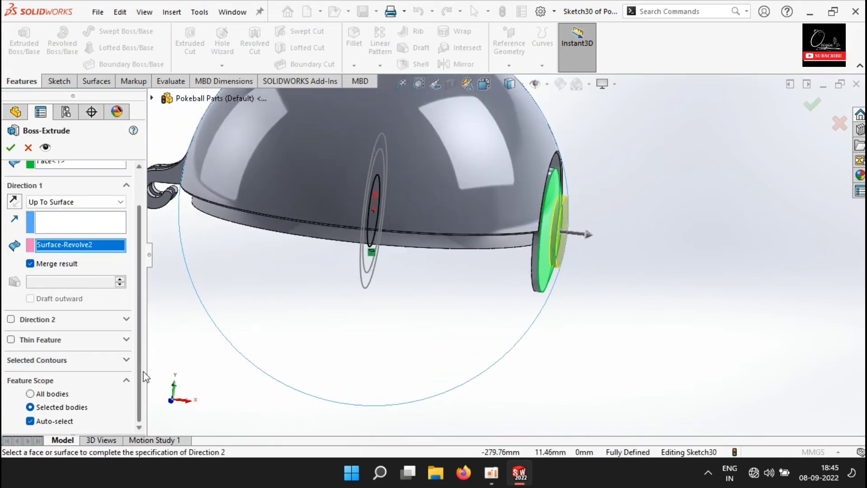
{"action": "left_click", "coordinate": [30, 421]}
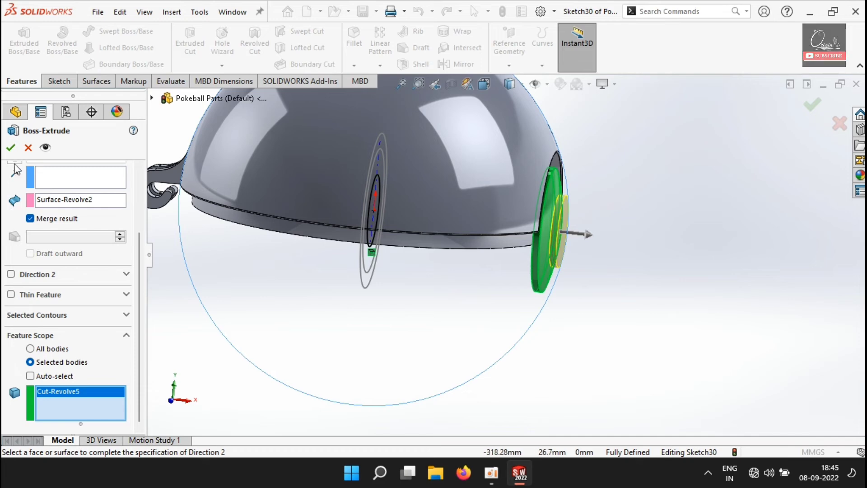
{"action": "left_click", "coordinate": [12, 148]}
{"action": "scroll", "coordinate": [585, 248], "scroll_direction": "down", "scroll_amount": 2}
{"action": "middle_click_drag", "start_coordinate": [553, 243], "coordinate": [361, 14]}
{"action": "scroll", "coordinate": [317, 360], "scroll_direction": "up", "scroll_amount": 5}
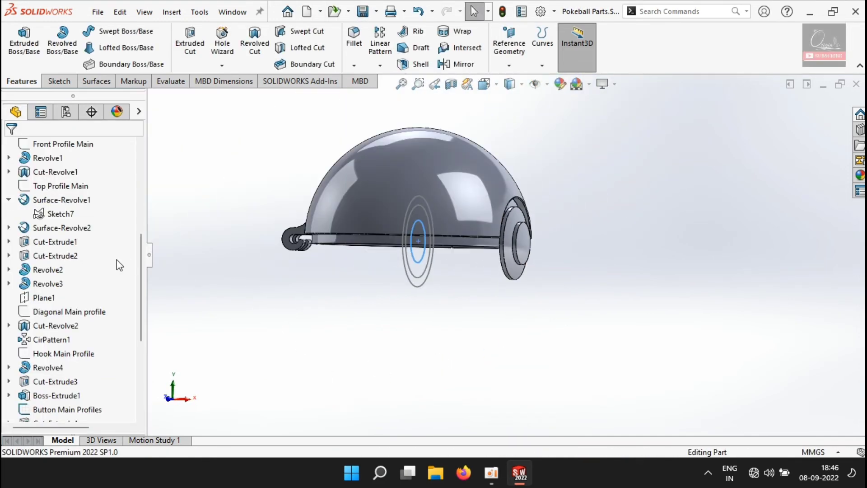
- Combine the button body Boss-Extrude3 and the upper half body Cut-Extrude7 with the Add operation
{"action": "scroll", "coordinate": [117, 260], "scroll_direction": "up", "scroll_amount": 6}
{"action": "left_click", "coordinate": [68, 284]}
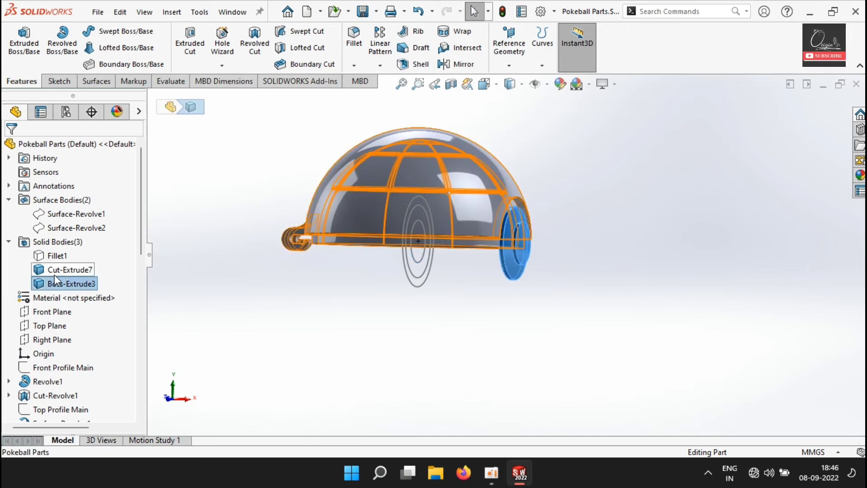
{"action": "left_click", "coordinate": [54, 271], "text": "ctrl"}
{"action": "right_click", "coordinate": [54, 272]}
{"action": "left_click", "coordinate": [96, 359]}
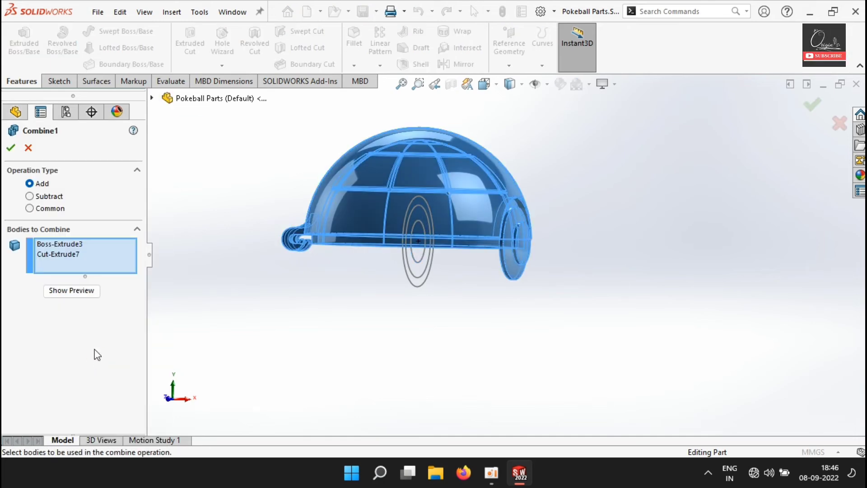
{"action": "left_click", "coordinate": [10, 151]}
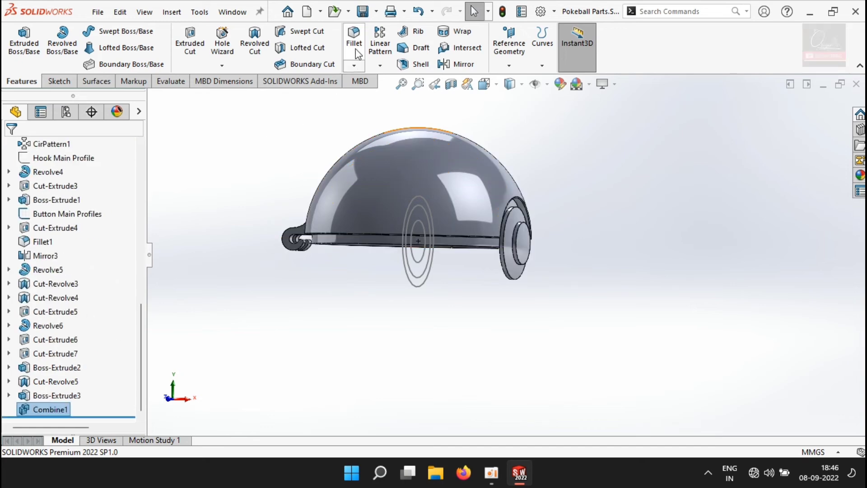
- Begin a 0.25 mm fillet on the hinge hook, selecting both prongs' outer curved faces, the upper face and the face between the prongs
{"action": "scroll", "coordinate": [315, 244], "scroll_direction": "down", "scroll_amount": 5}
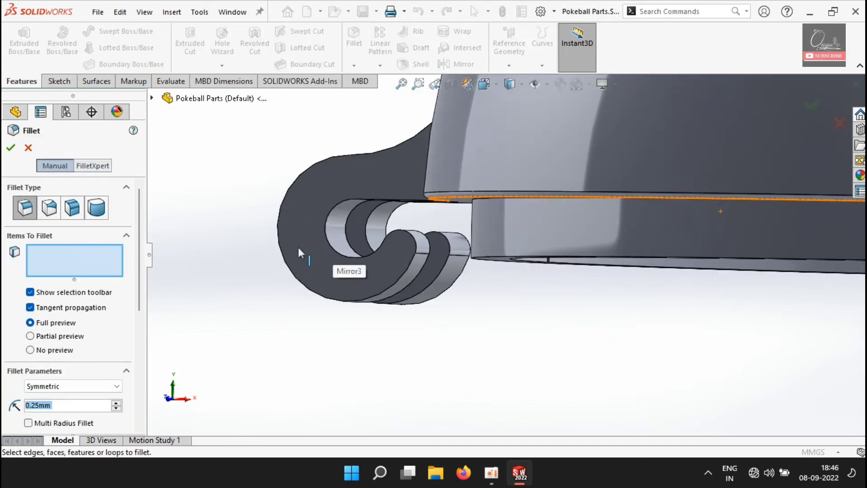
{"action": "mouse_move", "coordinate": [300, 248]}
{"action": "middle_mouse_down"}
{"action": "mouse_move", "coordinate": [397, 299]}
{"action": "mouse_move", "coordinate": [304, 242]}
{"action": "middle_mouse_up"}
{"action": "left_click", "coordinate": [298, 235]}
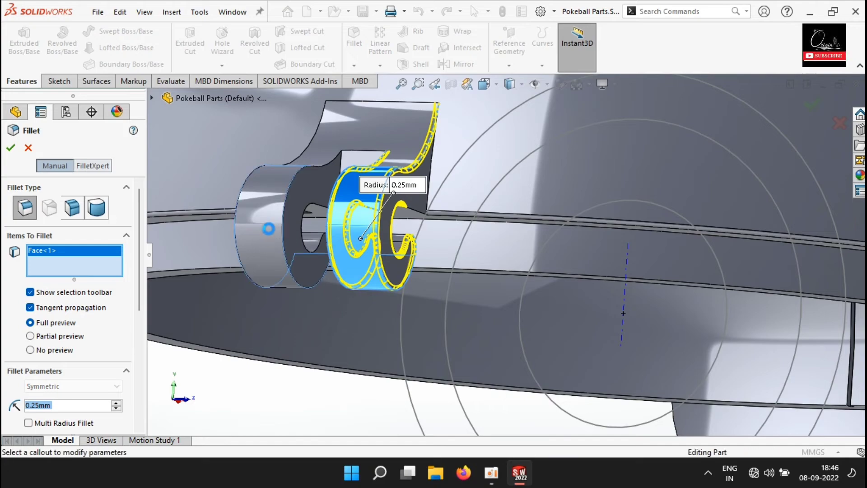
{"action": "left_click", "coordinate": [266, 235]}
{"action": "left_click", "coordinate": [348, 131]}
{"action": "left_click", "coordinate": [350, 163]}
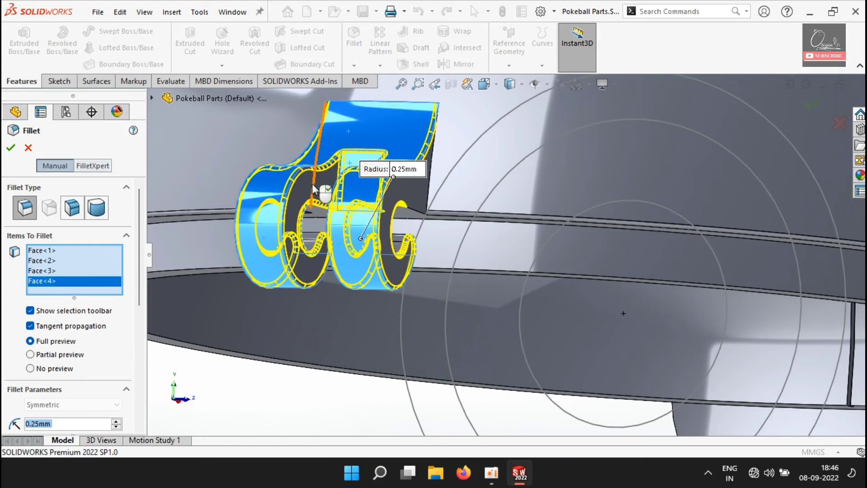
{"action": "middle_click_drag", "start_coordinate": [315, 327], "coordinate": [561, 80]}
{"action": "scroll", "coordinate": [445, 321], "scroll_direction": "up", "scroll_amount": 3}
{"action": "scroll", "coordinate": [602, 308], "scroll_direction": "down", "scroll_amount": 6}
{"action": "scroll", "coordinate": [686, 251], "scroll_direction": "up", "scroll_amount": 2}
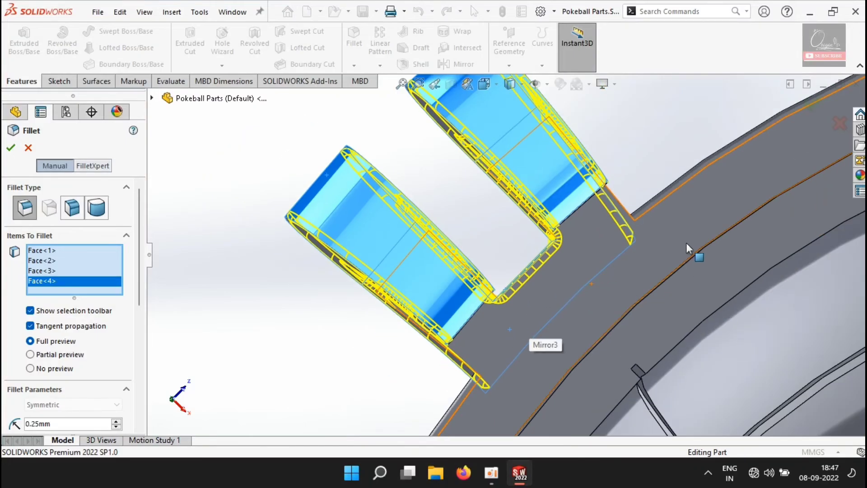
{"action": "middle_click_drag", "start_coordinate": [686, 248], "coordinate": [627, 339]}
{"action": "left_click", "coordinate": [619, 178]}
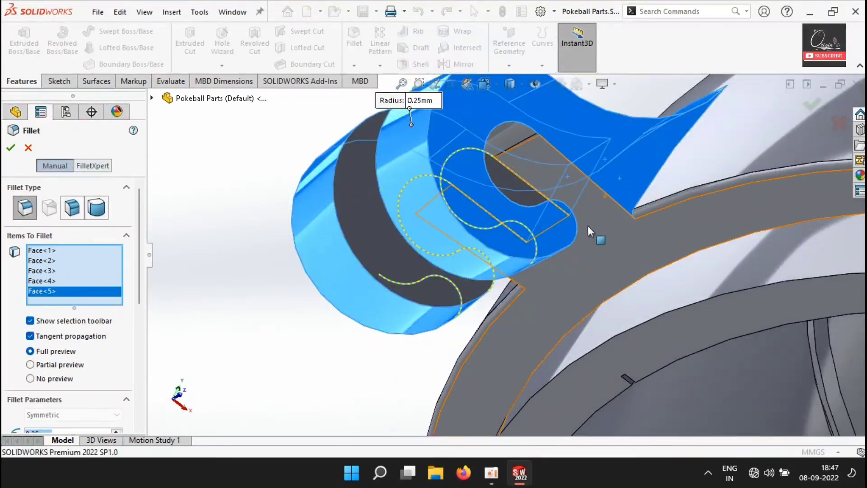
{"action": "left_click", "coordinate": [627, 172]}
{"action": "middle_click_drag", "start_coordinate": [627, 172], "coordinate": [623, 291]}
{"action": "scroll", "coordinate": [531, 139], "scroll_direction": "down", "scroll_amount": 5}
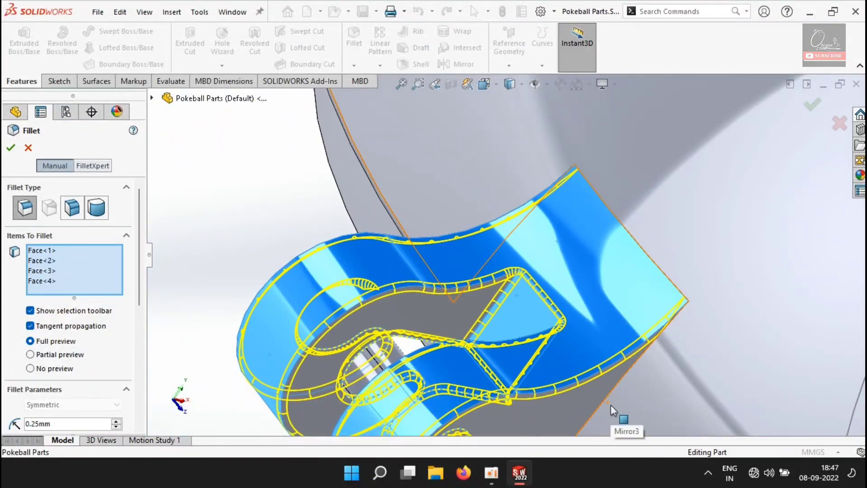
- Add the four remaining edges at the hinge hook's base, on the sides of both prongs, to the 0.25 mm fillet
{"action": "left_click", "coordinate": [615, 388]}
{"action": "middle_click_drag", "start_coordinate": [614, 386], "coordinate": [505, 296]}
{"action": "scroll", "coordinate": [457, 272], "scroll_direction": "down", "scroll_amount": 3}
{"action": "left_click", "coordinate": [464, 273]}
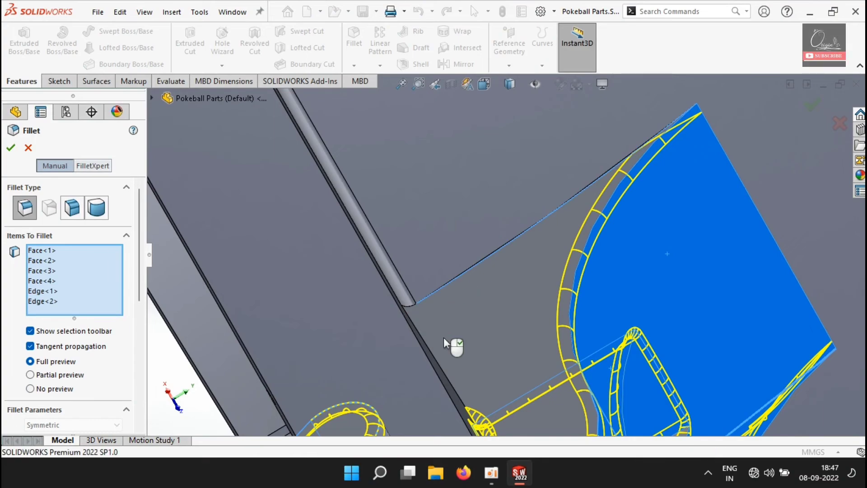
{"action": "scroll", "coordinate": [443, 337], "scroll_direction": "up", "scroll_amount": 2}
{"action": "middle_click_drag", "start_coordinate": [443, 337], "coordinate": [561, 297]}
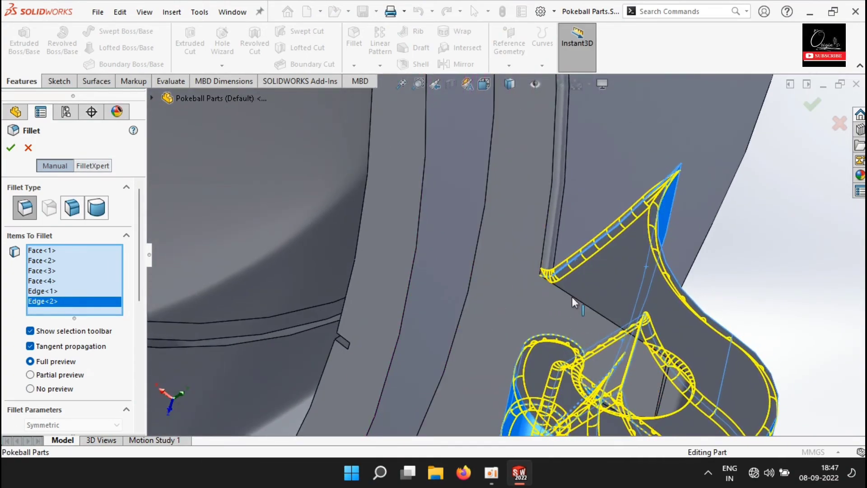
{"action": "left_click", "coordinate": [571, 297]}
{"action": "scroll", "coordinate": [563, 309], "scroll_direction": "up", "scroll_amount": 5}
{"action": "scroll", "coordinate": [482, 402], "scroll_direction": "down", "scroll_amount": 3}
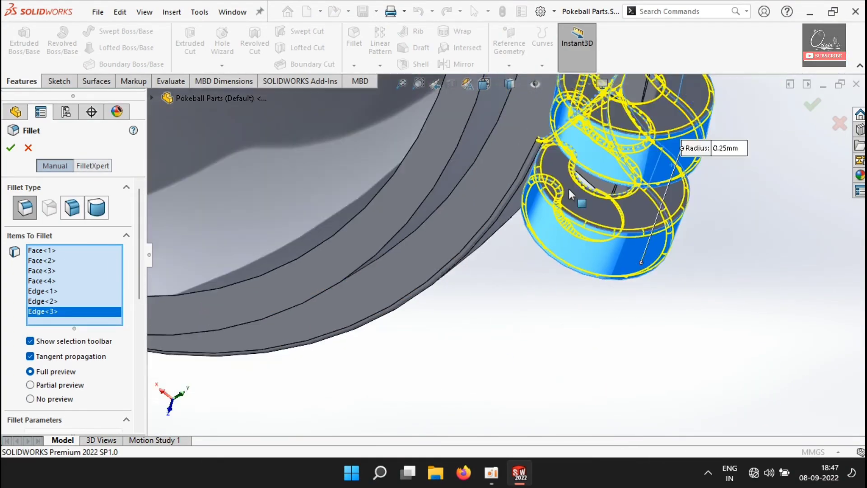
{"action": "middle_click_drag", "start_coordinate": [570, 191], "coordinate": [578, 142]}
{"action": "scroll", "coordinate": [435, 280], "scroll_direction": "down", "scroll_amount": 4}
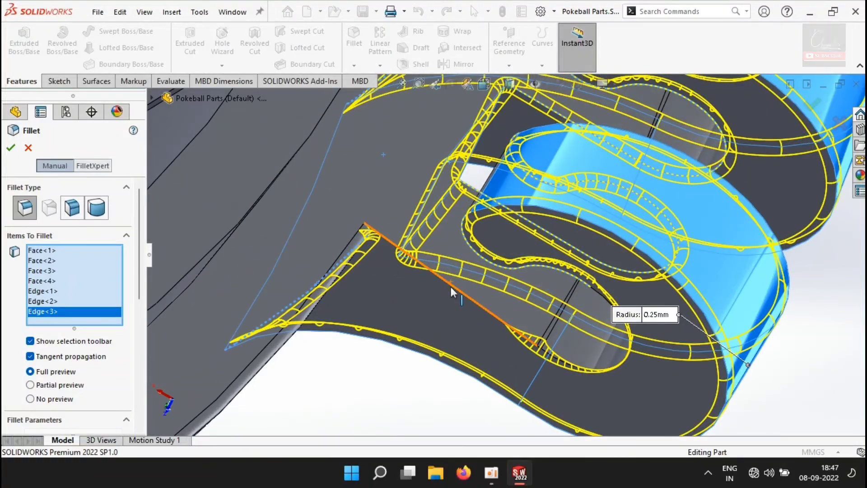
{"action": "left_click", "coordinate": [451, 286]}
{"action": "scroll", "coordinate": [456, 289], "scroll_direction": "up", "scroll_amount": 8}
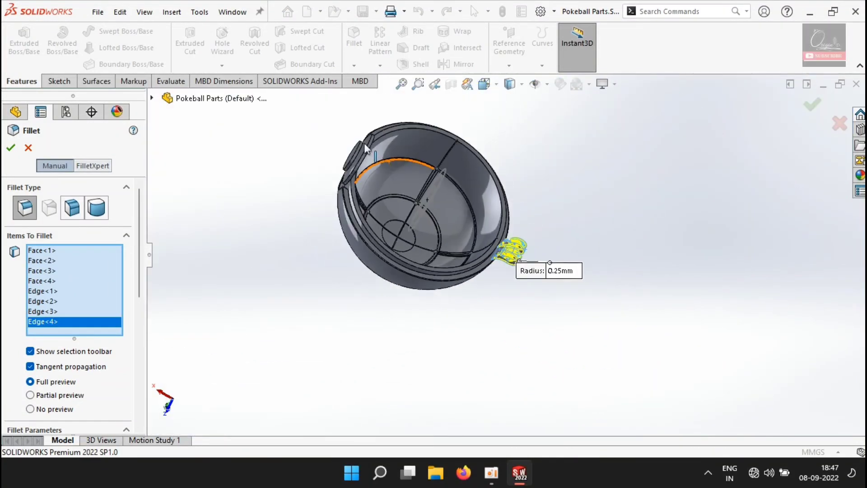
- Add the front edges of the button's outer disc and of its raised centre to the 0.25 mm fillet
{"action": "middle_click_drag", "start_coordinate": [541, 257], "coordinate": [427, 172]}
{"action": "scroll", "coordinate": [427, 172], "scroll_direction": "down", "scroll_amount": 5}
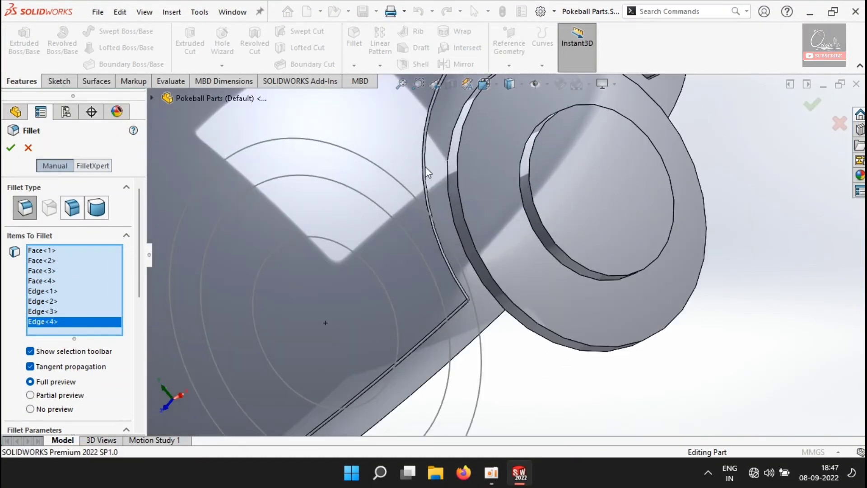
{"action": "left_click", "coordinate": [534, 202]}
{"action": "left_click", "coordinate": [471, 237]}
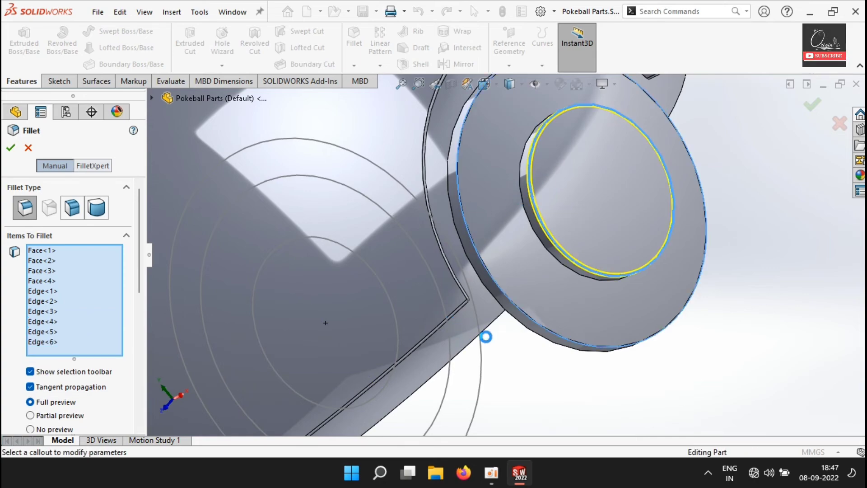
- Add the upper half's lower lip edge and the base edge of the button's raised centre, and complete the 0.25 mm fillet
{"action": "middle_click_drag", "start_coordinate": [510, 339], "coordinate": [520, 270]}
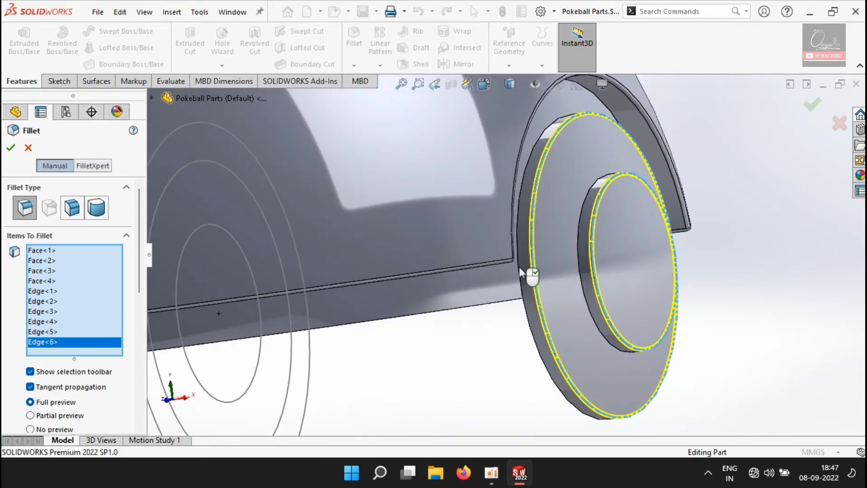
{"action": "mouse_move", "coordinate": [483, 304]}
{"action": "middle_mouse_down"}
{"action": "mouse_move", "coordinate": [485, 323]}
{"action": "mouse_move", "coordinate": [482, 314]}
{"action": "middle_mouse_up"}
{"action": "left_click", "coordinate": [479, 341]}
{"action": "key", "text": "f"}
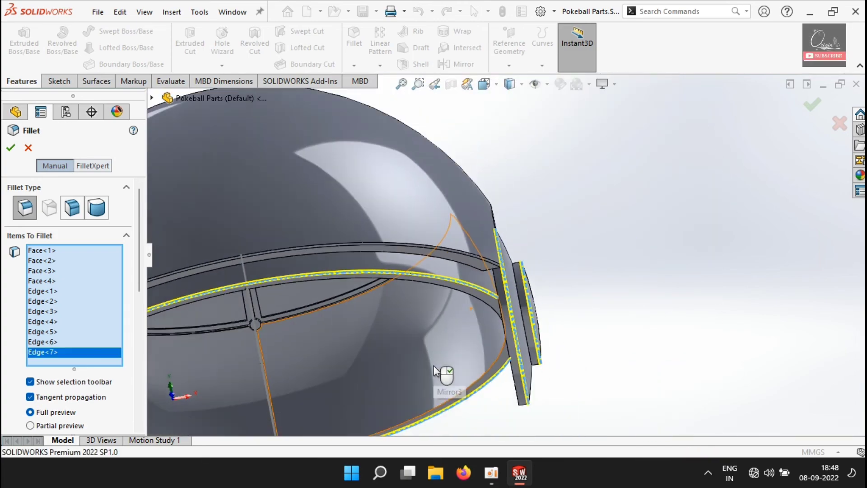
{"action": "scroll", "coordinate": [267, 330], "scroll_direction": "down", "scroll_amount": 5}
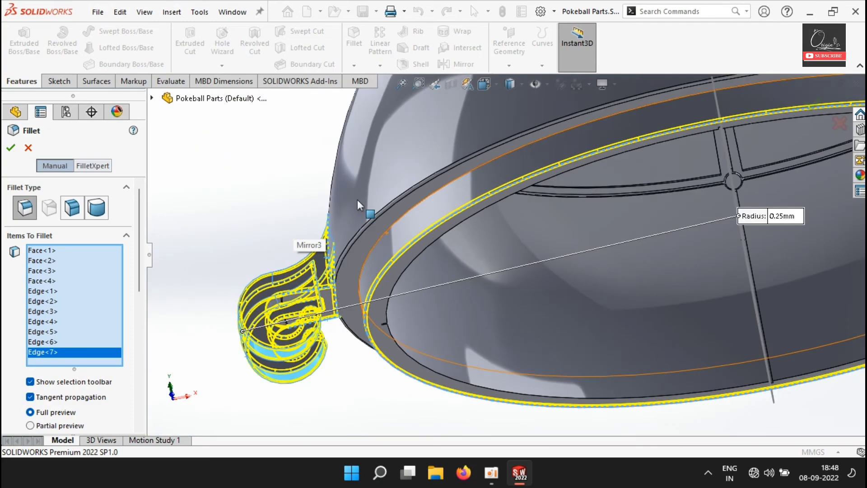
{"action": "middle_click_drag", "start_coordinate": [357, 200], "coordinate": [654, 272]}
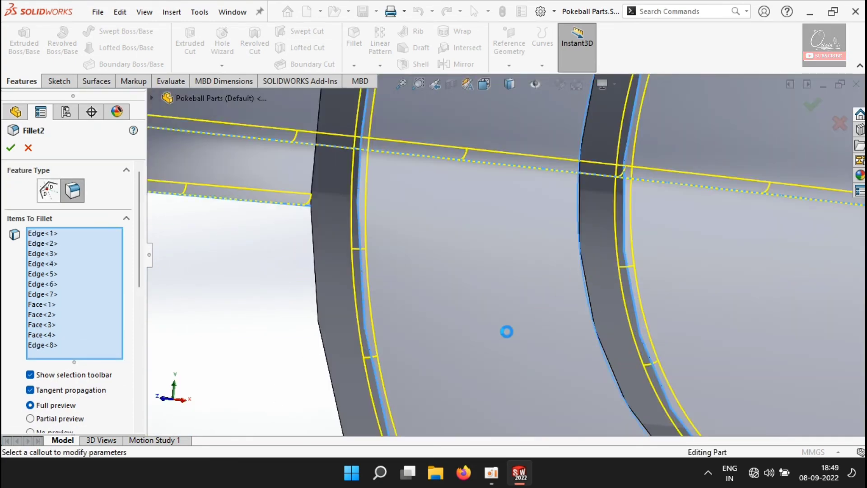
{"action": "scroll", "coordinate": [501, 336], "scroll_direction": "up", "scroll_amount": 4}
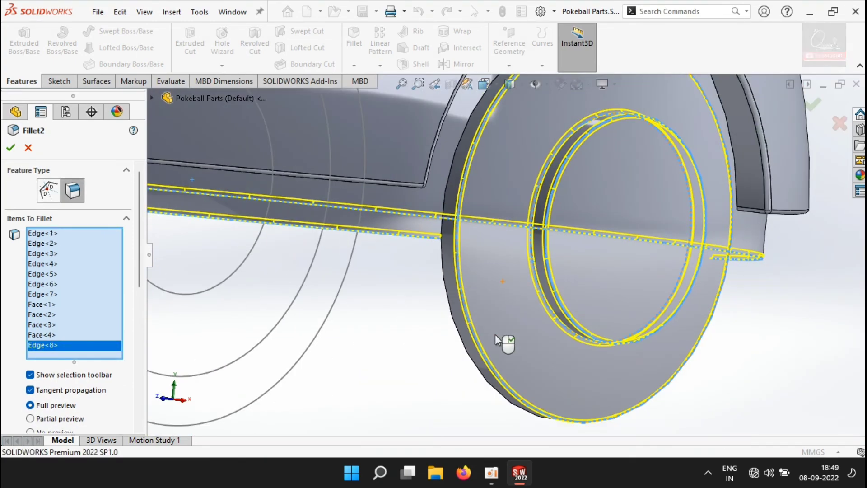
{"action": "scroll", "coordinate": [399, 353], "scroll_direction": "up", "scroll_amount": 7}
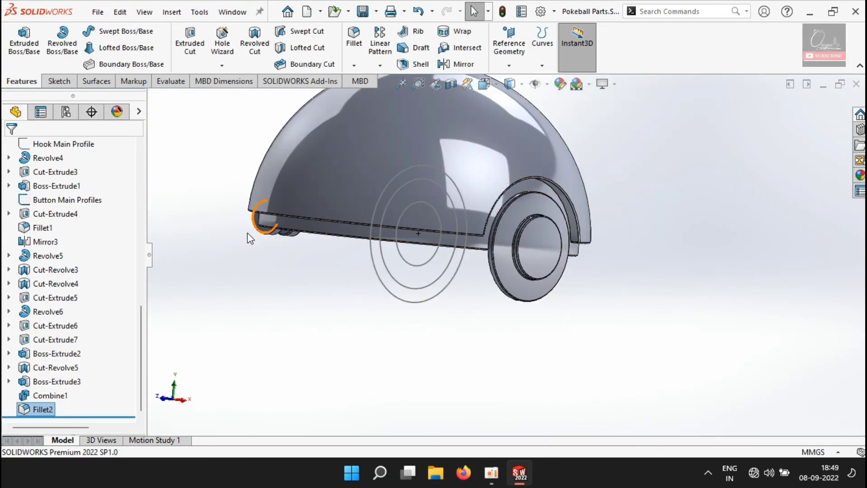
- Show the hidden lower half solid body Fillet1 together with the upper half
{"action": "middle_click_drag", "start_coordinate": [303, 304], "coordinate": [363, 337]}
{"action": "right_click", "coordinate": [297, 249]}
{"action": "left_click", "coordinate": [329, 235]}
{"action": "scroll", "coordinate": [71, 212], "scroll_direction": "up", "scroll_amount": 10}
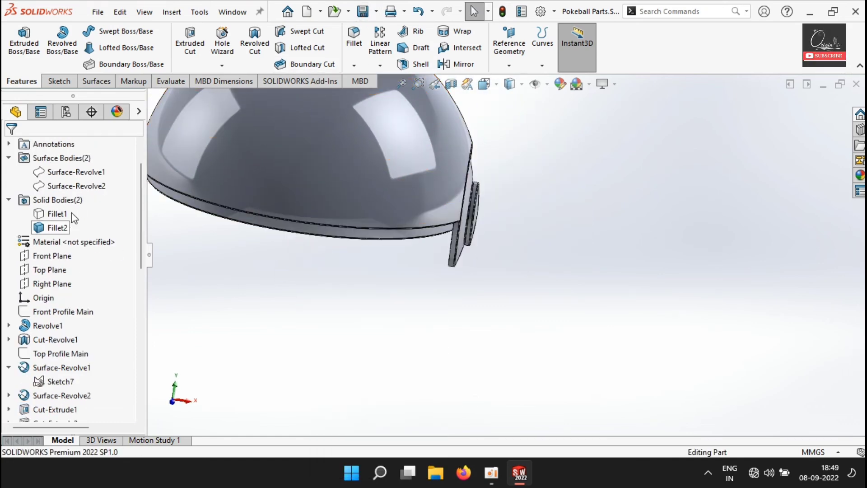
{"action": "right_click", "coordinate": [56, 213]}
{"action": "left_click", "coordinate": [72, 195]}
{"action": "left_click", "coordinate": [420, 351]}
{"action": "middle_click_drag", "start_coordinate": [419, 351], "coordinate": [429, 289]}
{"action": "scroll", "coordinate": [406, 289], "scroll_direction": "up", "scroll_amount": 3}
{"action": "scroll", "coordinate": [274, 283], "scroll_direction": "down", "scroll_amount": 5}
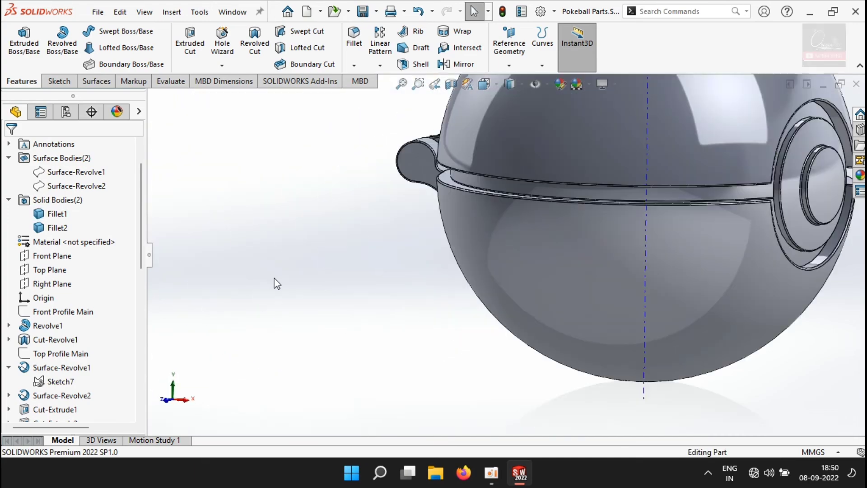
- Examine the lower half's hinge pin, rim and ribbed interior from several angles
{"action": "middle_click_drag", "start_coordinate": [415, 203], "coordinate": [440, 280]}
{"action": "scroll", "coordinate": [449, 198], "scroll_direction": "up", "scroll_amount": 3}
{"action": "scroll", "coordinate": [448, 198], "scroll_direction": "down", "scroll_amount": 6}
{"action": "middle_click_drag", "start_coordinate": [478, 190], "coordinate": [564, 201]}
{"action": "scroll", "coordinate": [481, 195], "scroll_direction": "up", "scroll_amount": 5}
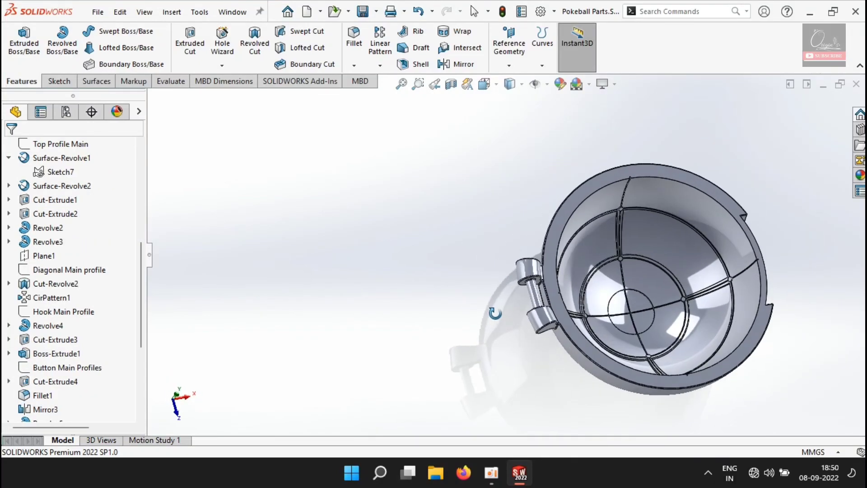
{"action": "middle_click_drag", "start_coordinate": [495, 313], "coordinate": [484, 308]}
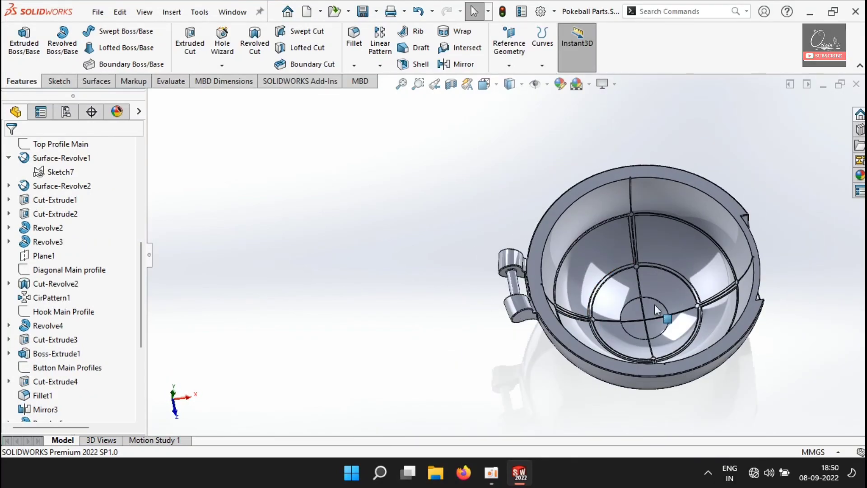
{"action": "scroll", "coordinate": [668, 314], "scroll_direction": "down", "scroll_amount": 4}
{"action": "mouse_move", "coordinate": [671, 364]}
{"action": "middle_mouse_down"}
{"action": "mouse_move", "coordinate": [687, 334]}
{"action": "mouse_move", "coordinate": [678, 353]}
{"action": "middle_mouse_up"}
{"action": "key", "text": "f"}
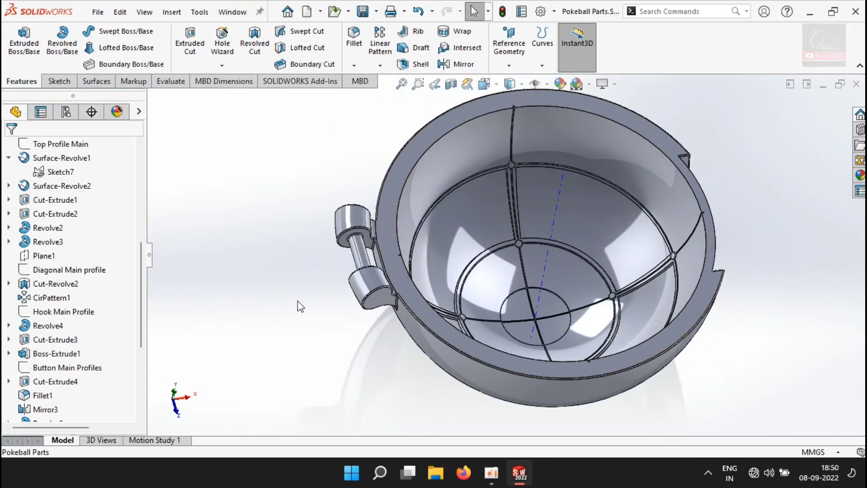